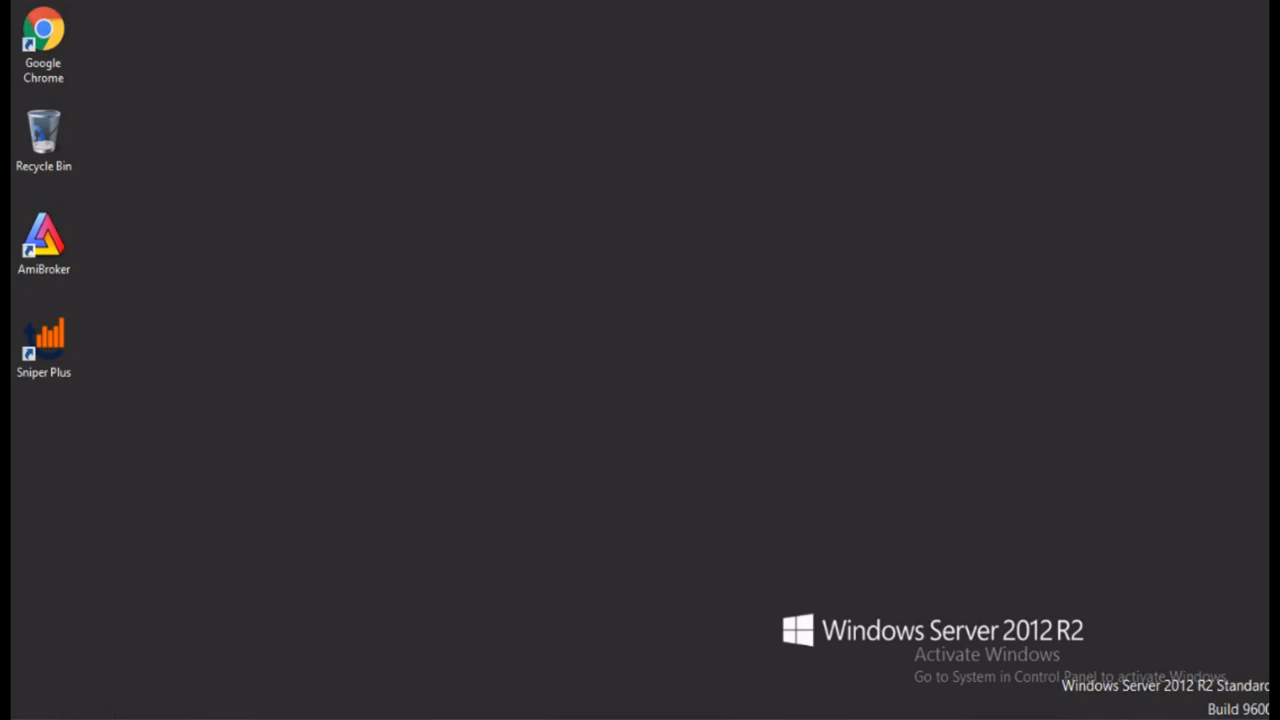
Step: Bring up the running Sniper Plus window on the desktop
{"action": "left_click", "coordinate": [1100, 715]}
{"action": "left_click", "coordinate": [1116, 640]}
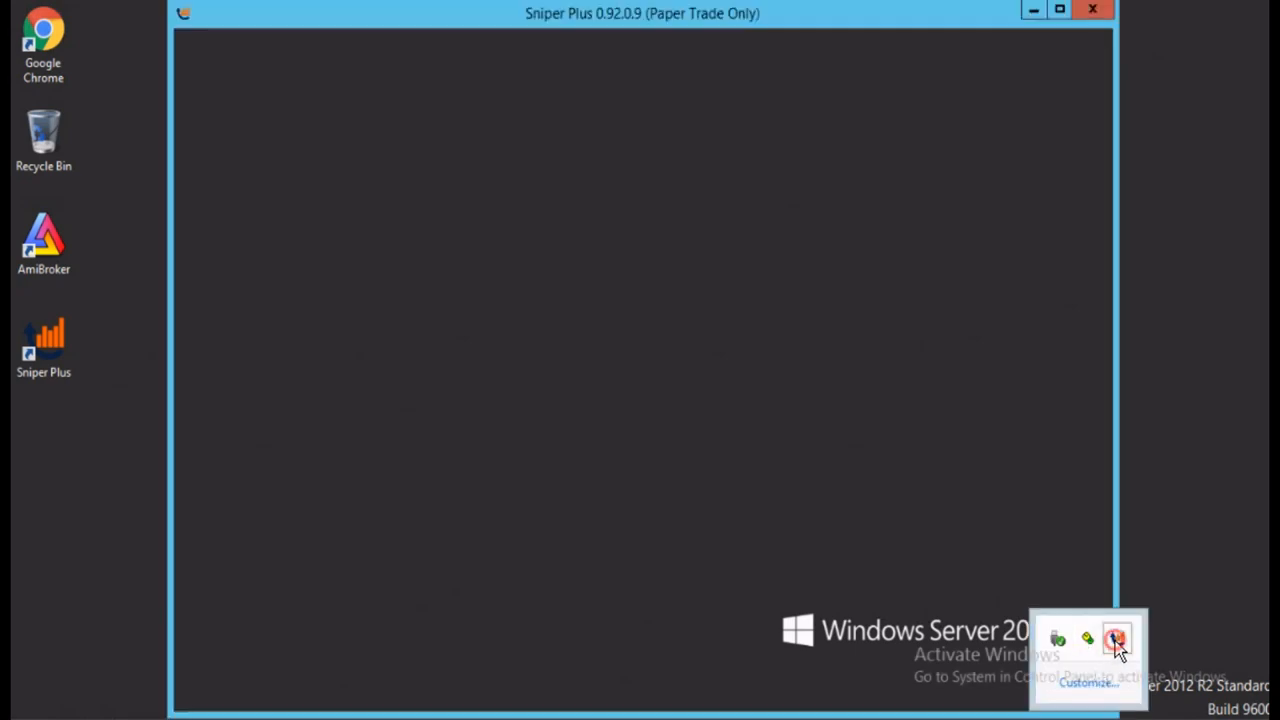
{"action": "left_click", "coordinate": [872, 563]}
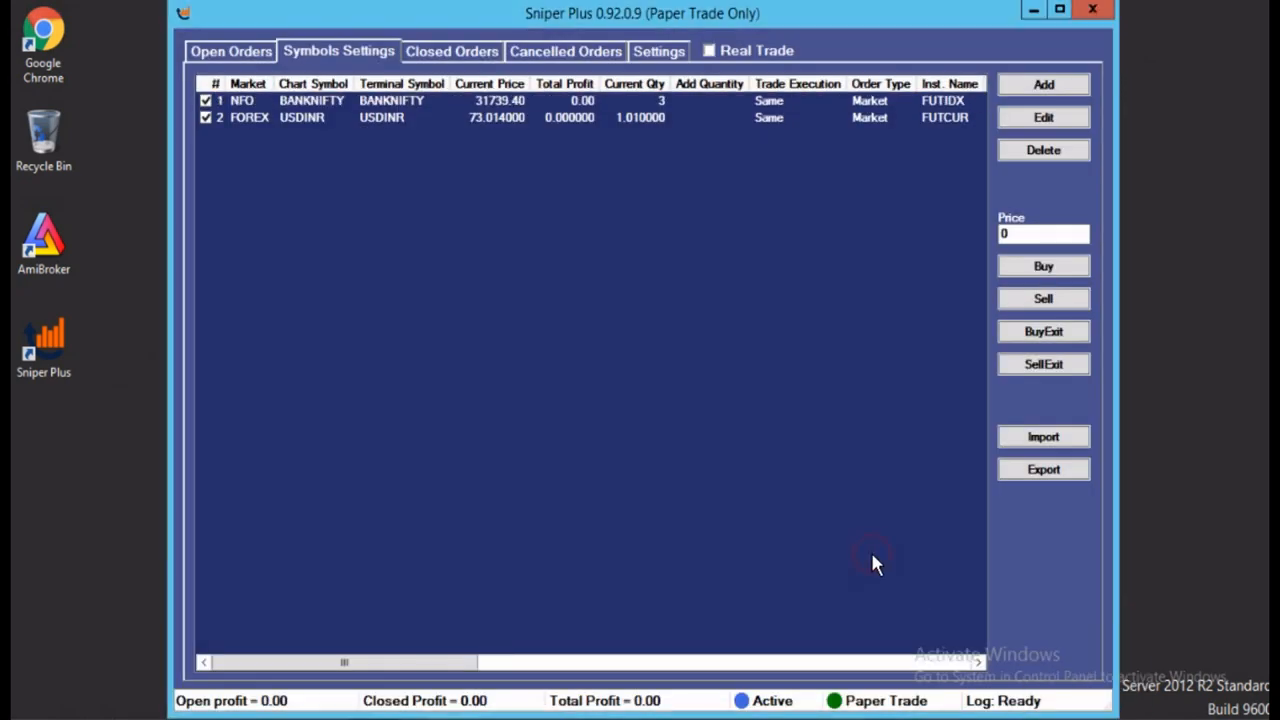
Step: Look through the Open Orders and Settings pages, ending on the Symbols Settings list
{"action": "left_click", "coordinate": [245, 51]}
{"action": "left_click", "coordinate": [320, 53]}
{"action": "left_click", "coordinate": [655, 53]}
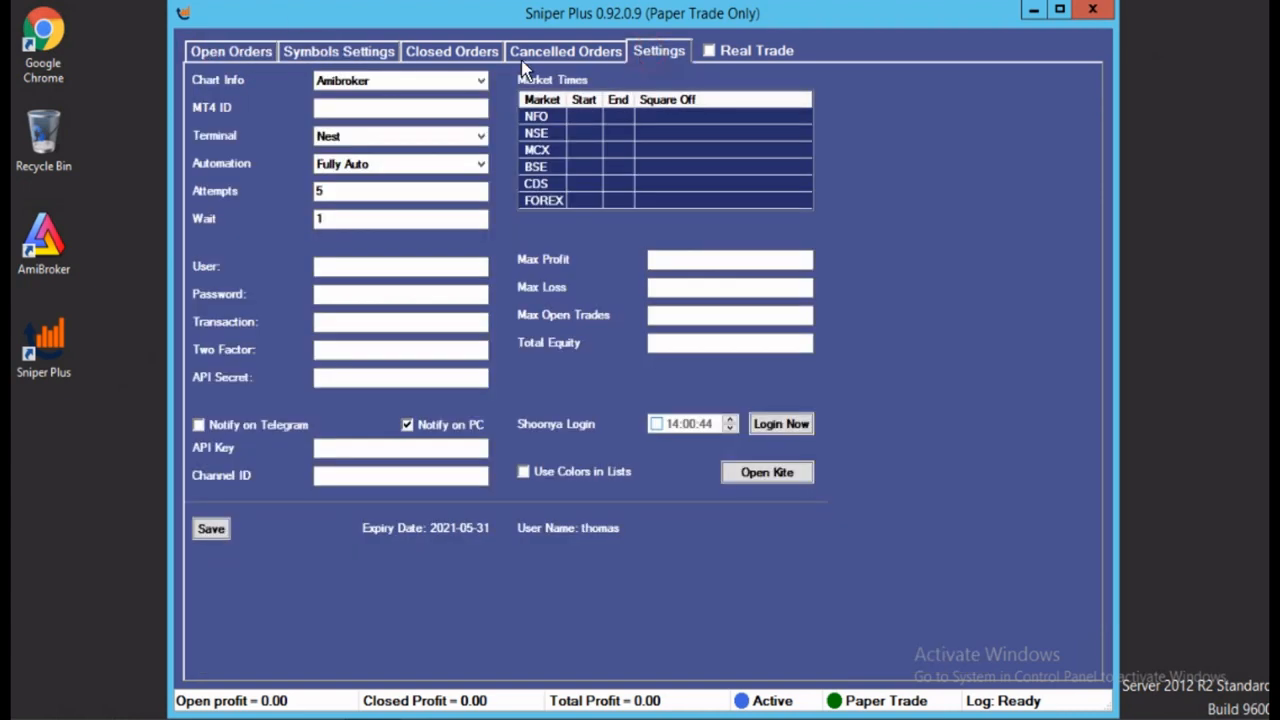
{"action": "left_click", "coordinate": [366, 52]}
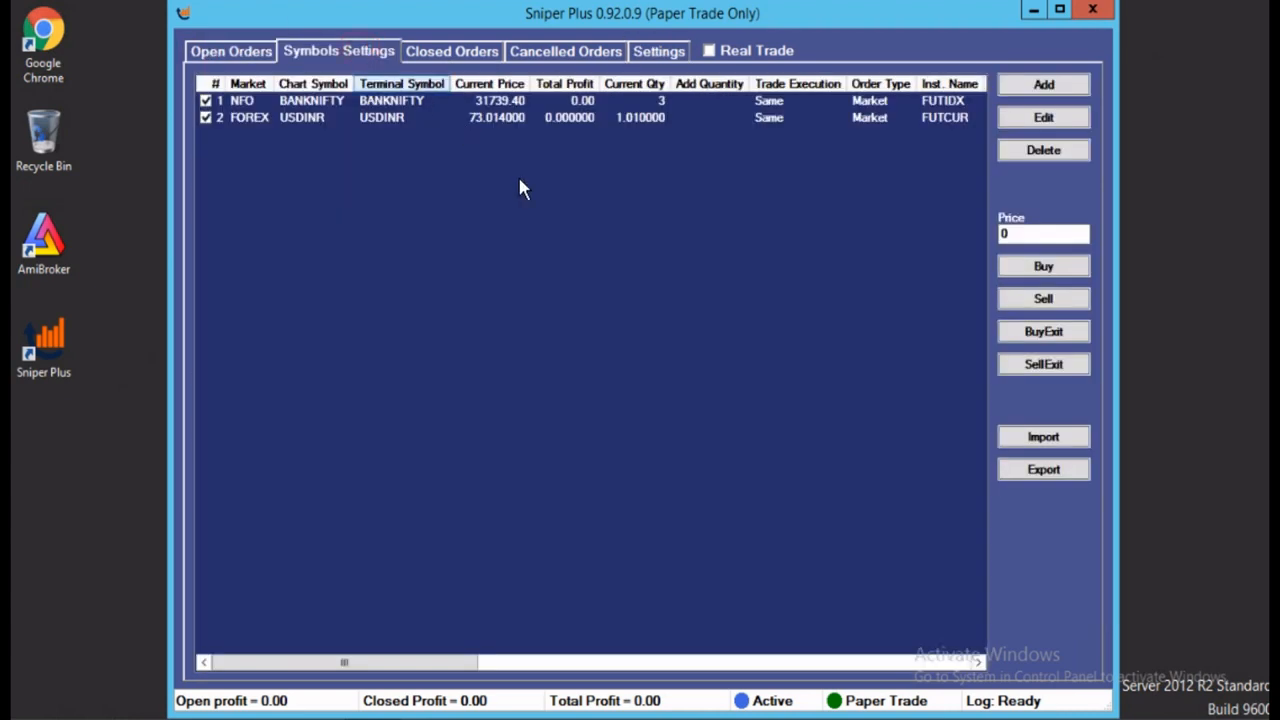
Step: Open the BANKNIFTY symbol's settings and review Add Quantity, Intra/Posi, Max Profit, Max Loss, Max Open Trades, Buy/Sell and Hybrid Mode
{"action": "double_click", "coordinate": [396, 104]}
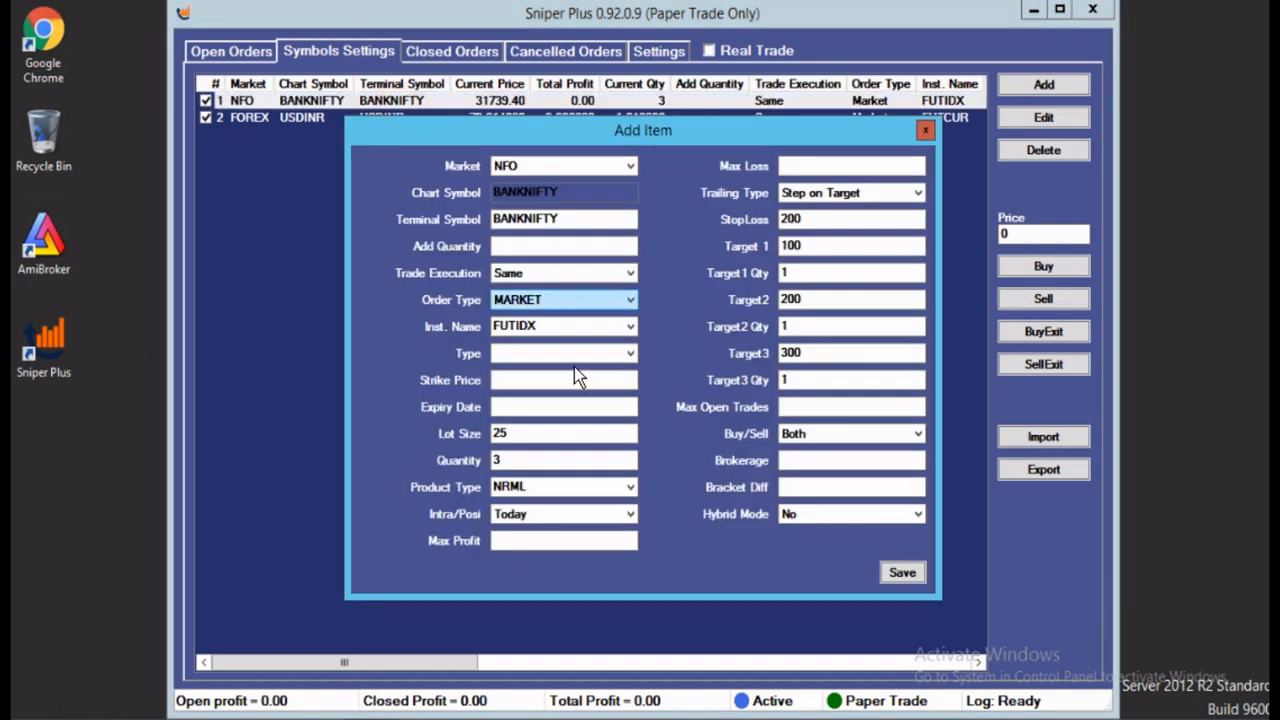
{"action": "left_click", "coordinate": [538, 248]}
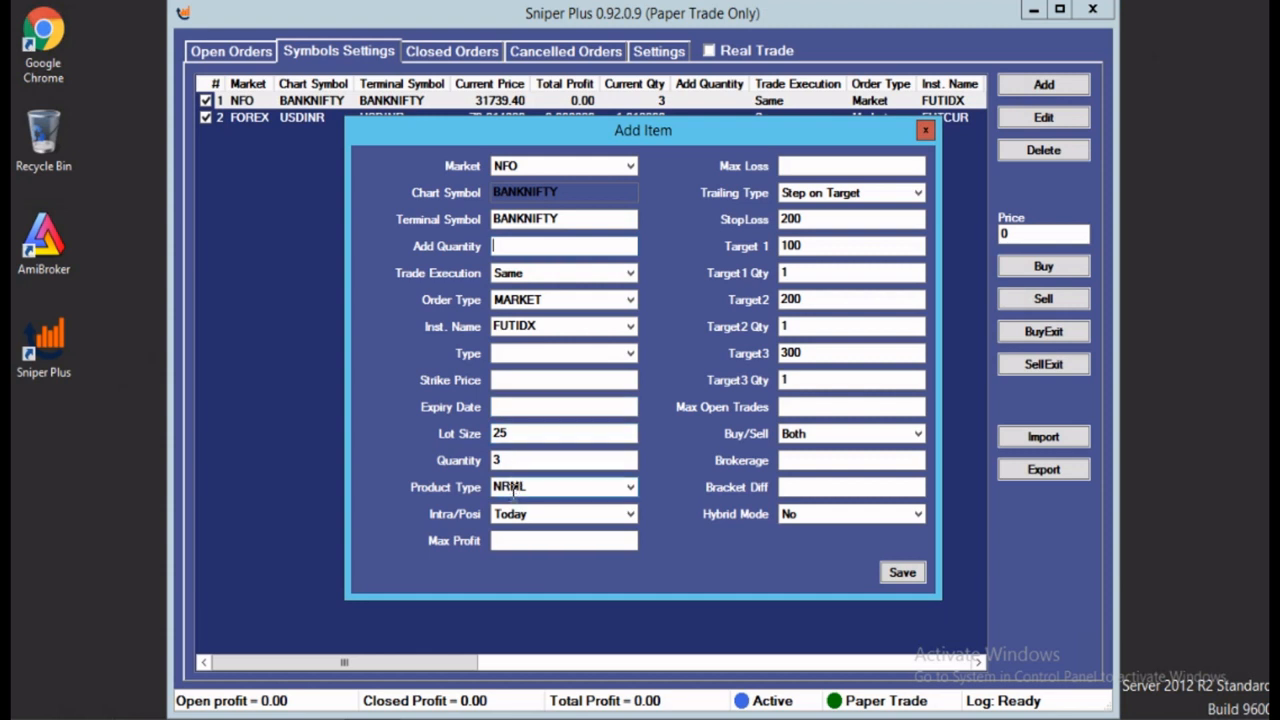
{"action": "left_click", "coordinate": [530, 513]}
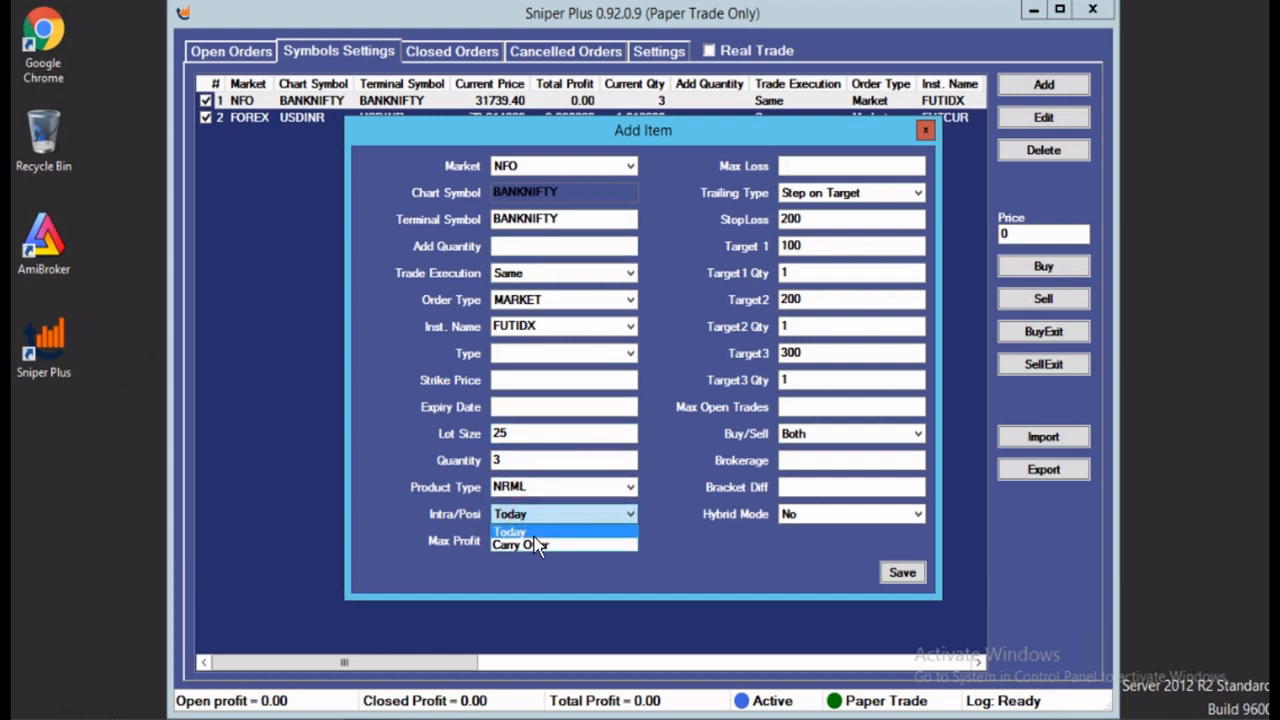
{"action": "left_click", "coordinate": [544, 512]}
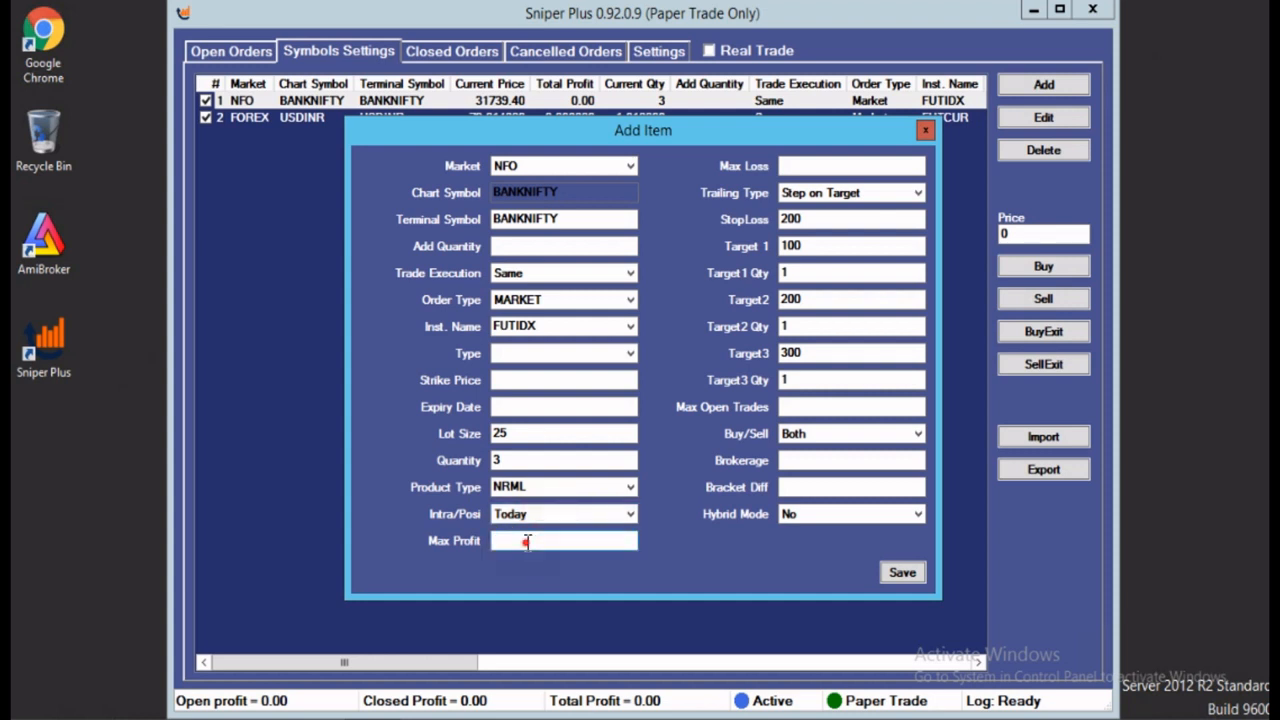
{"action": "left_click", "coordinate": [526, 540]}
{"action": "left_click", "coordinate": [815, 168]}
{"action": "left_click", "coordinate": [808, 406]}
{"action": "left_click", "coordinate": [910, 440]}
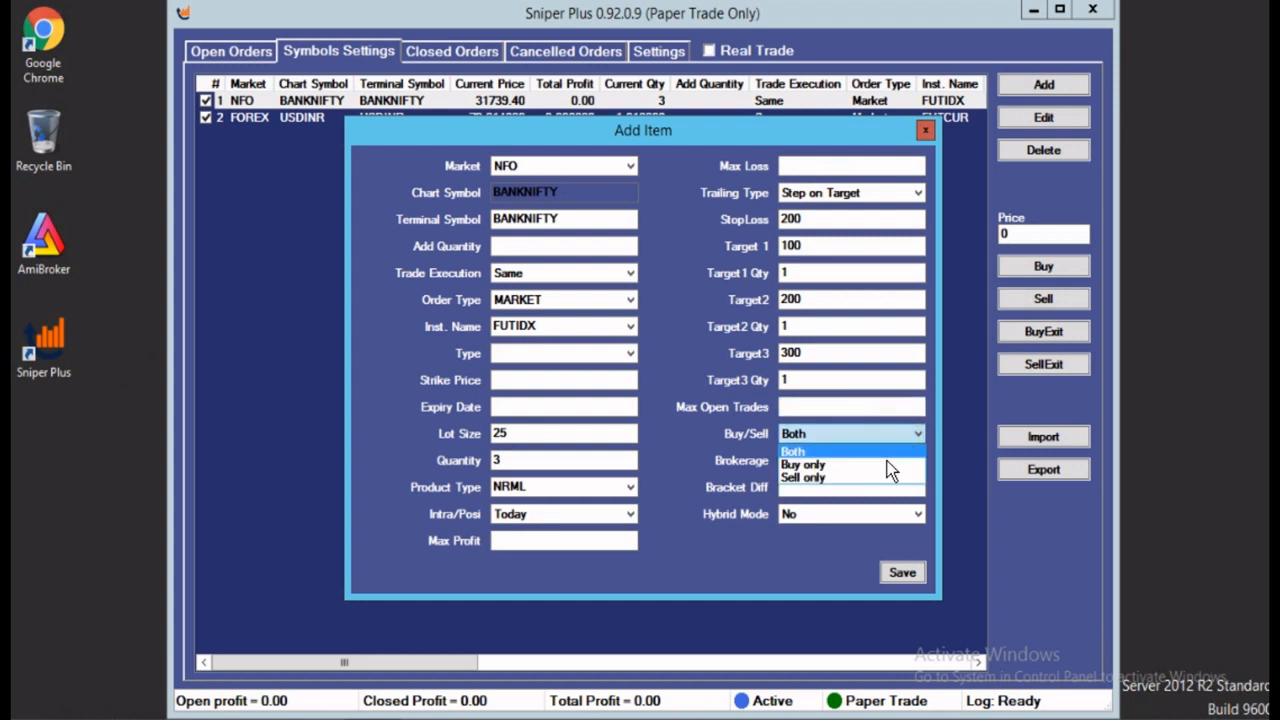
{"action": "left_click", "coordinate": [850, 452]}
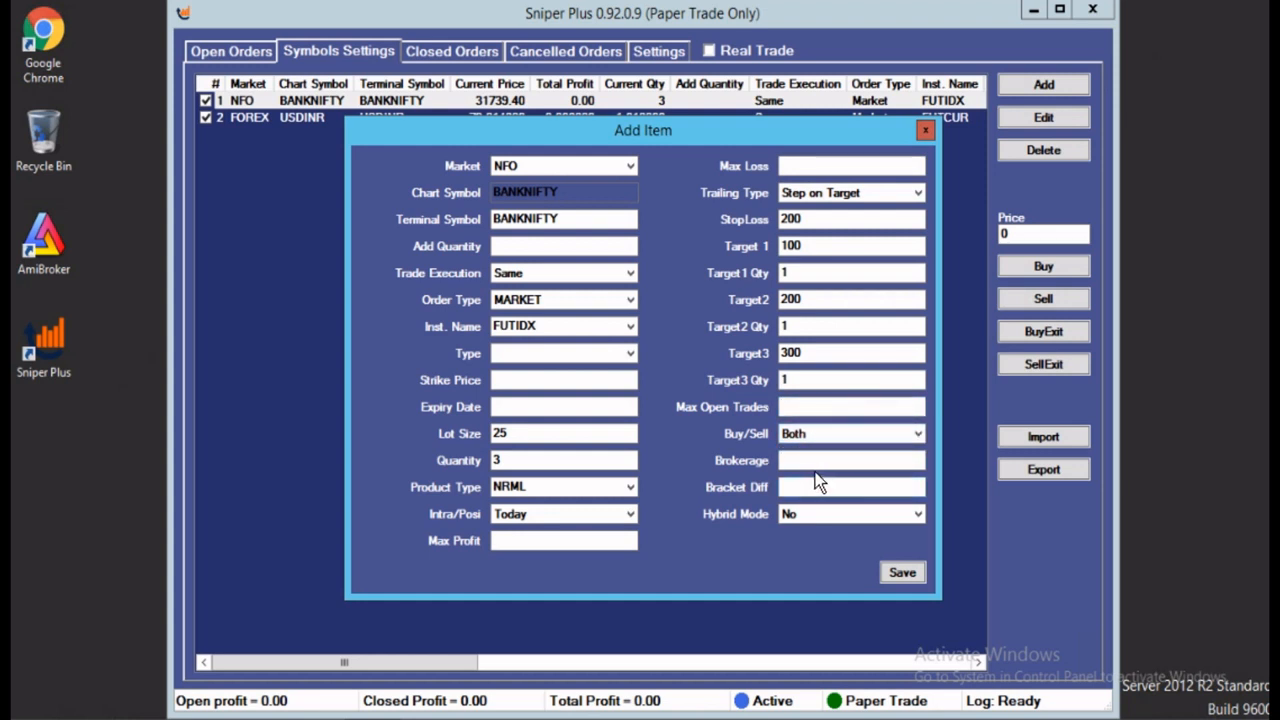
{"action": "left_click", "coordinate": [843, 513]}
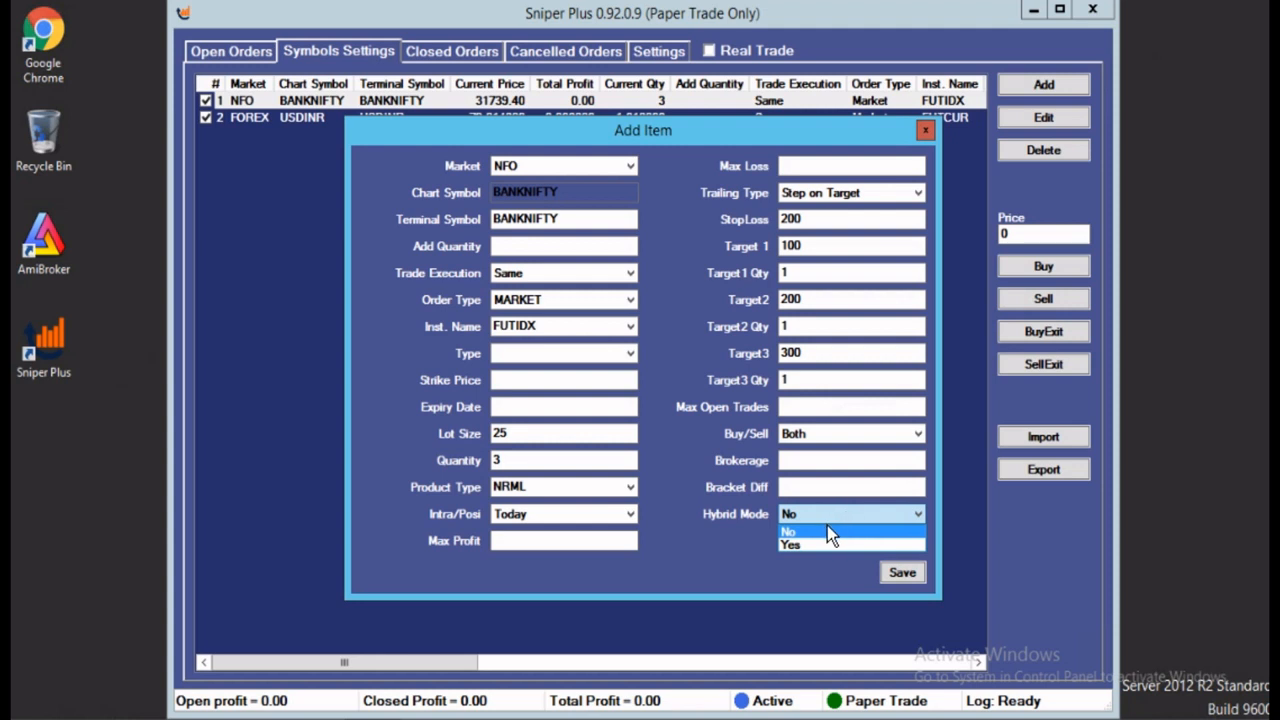
{"action": "left_click", "coordinate": [927, 131]}
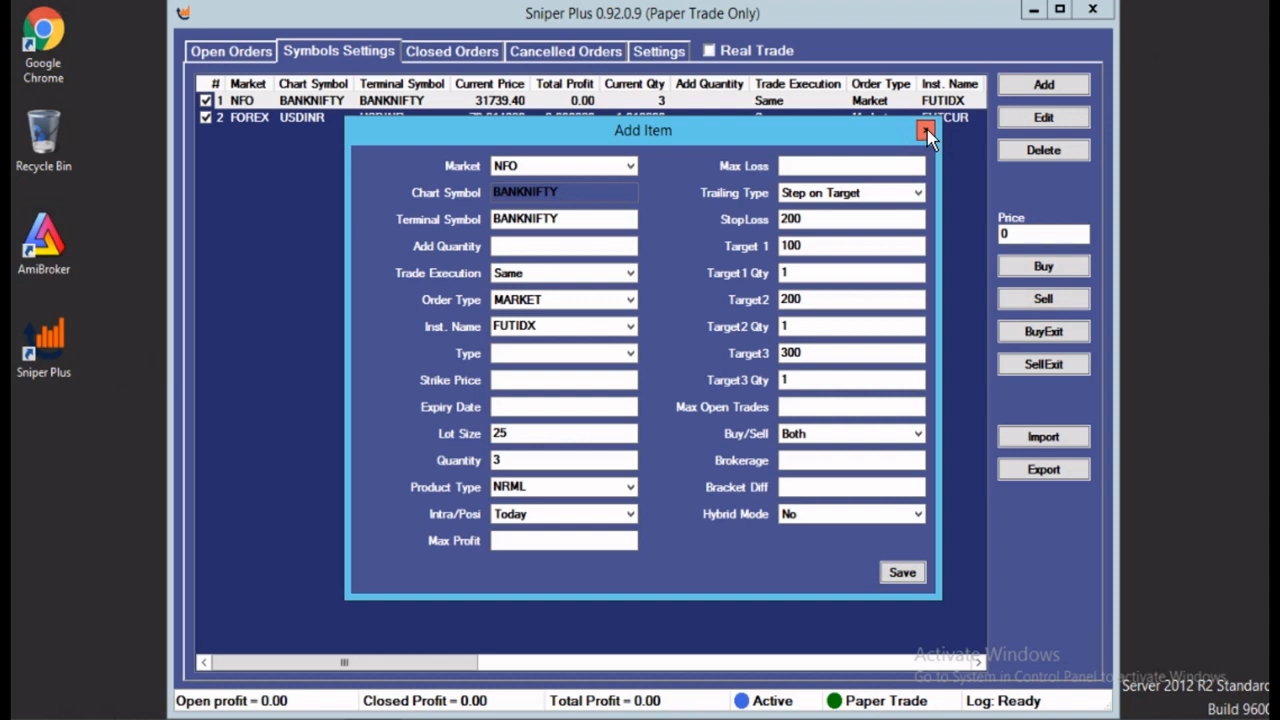
Step: Set Add Quantity to 2 in the BANKNIFTY symbol's settings
{"action": "left_click", "coordinate": [527, 246]}
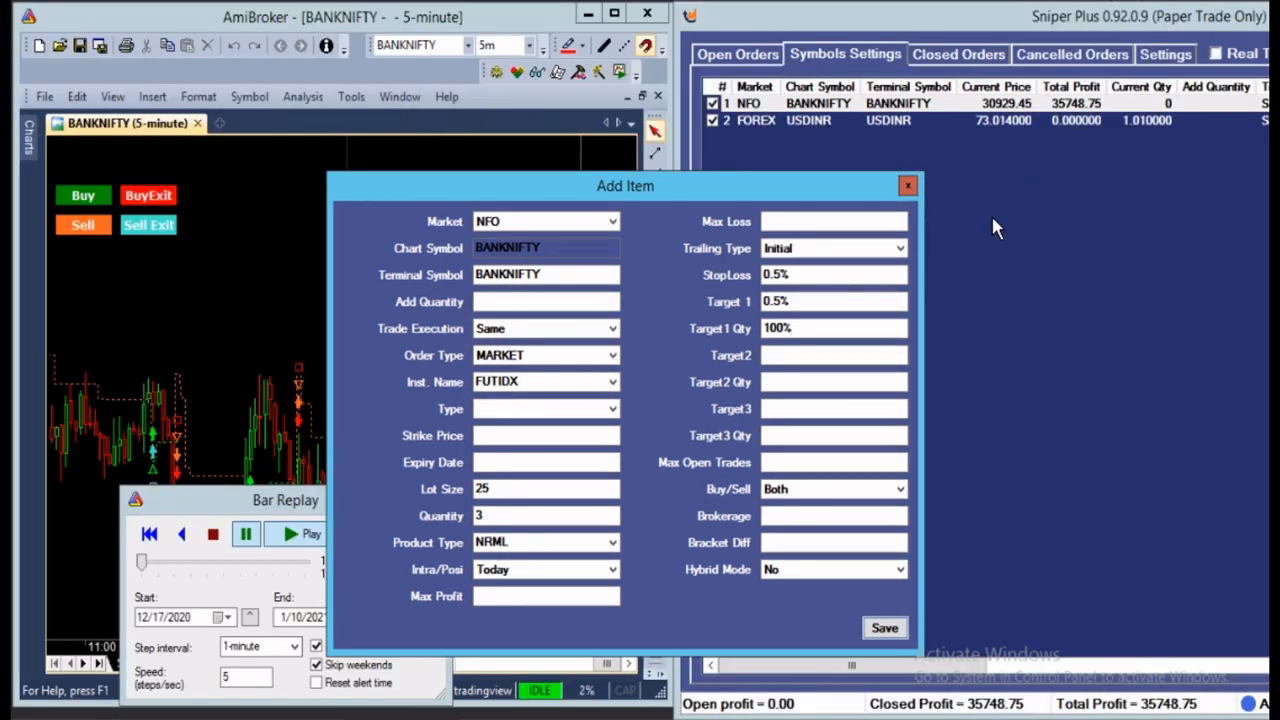
{"action": "left_click", "coordinate": [497, 300]}
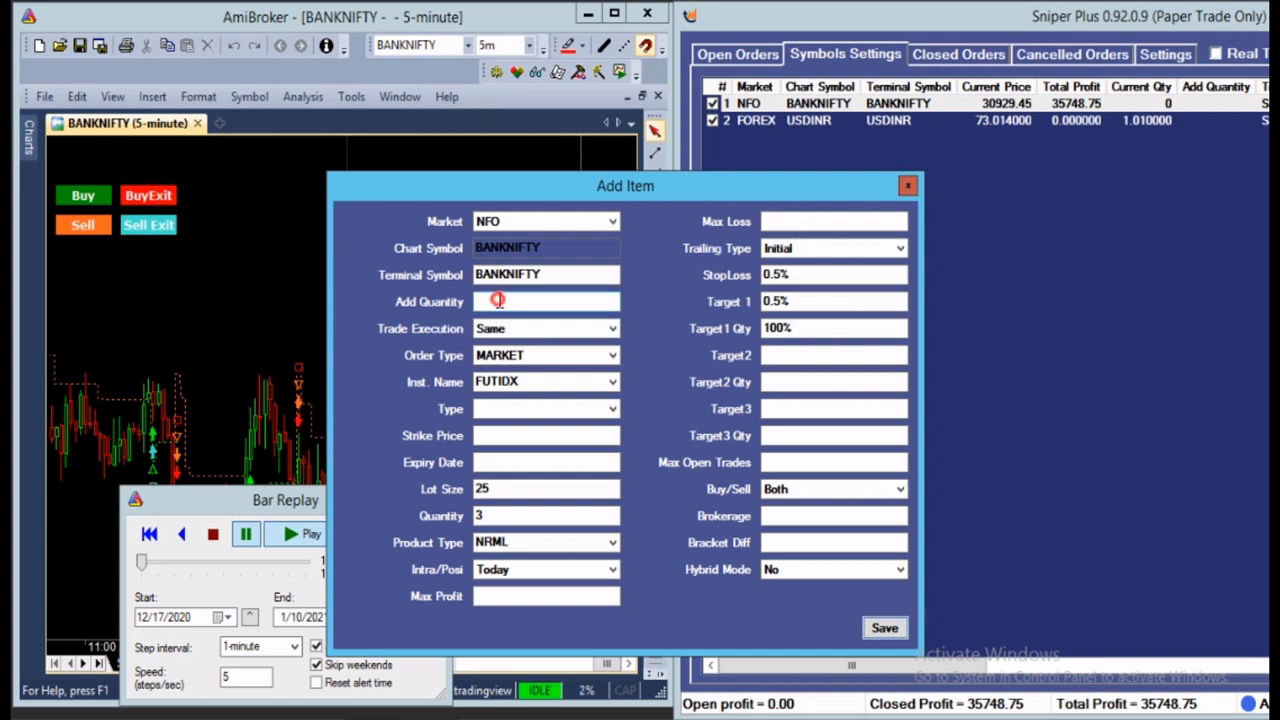
{"action": "type", "text": "2"}
Step: Examine the BANKNIFTY Quantity and Add Quantity values against the StopLoss, Target 1 and Target1 Qty values
{"action": "left_click_drag", "start_coordinate": [496, 515], "coordinate": [446, 507]}
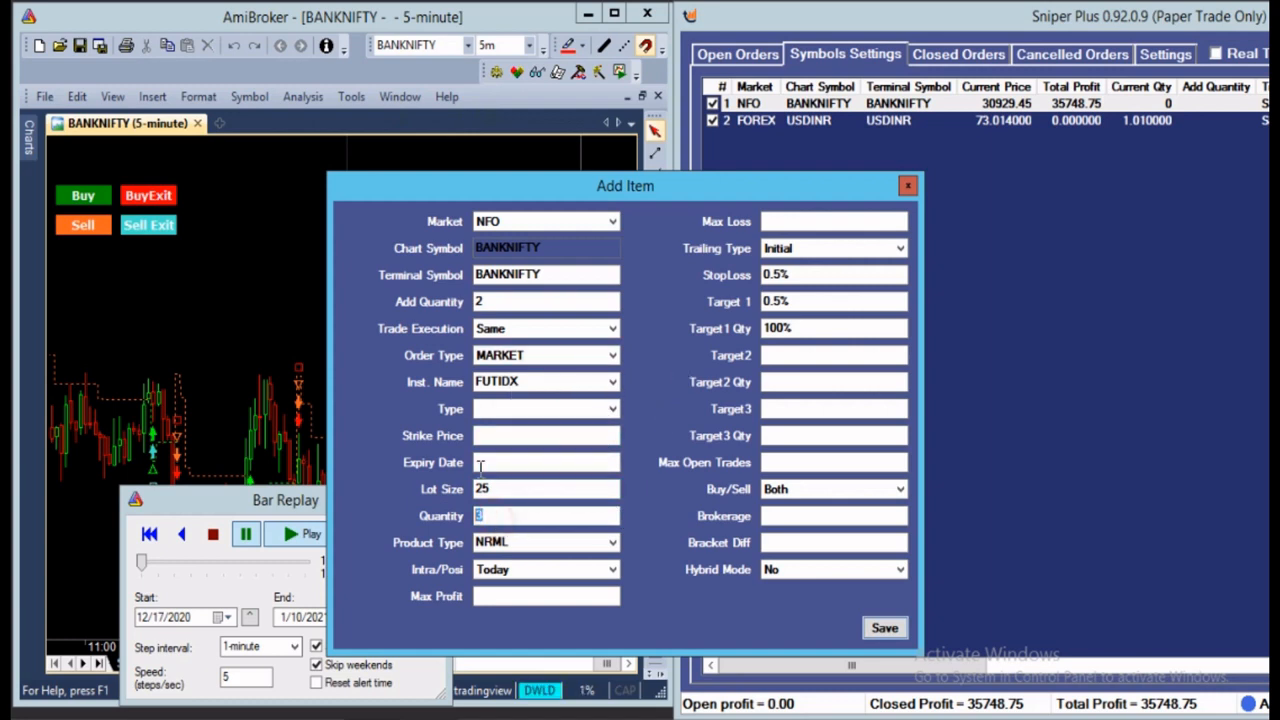
{"action": "double_click", "coordinate": [490, 302]}
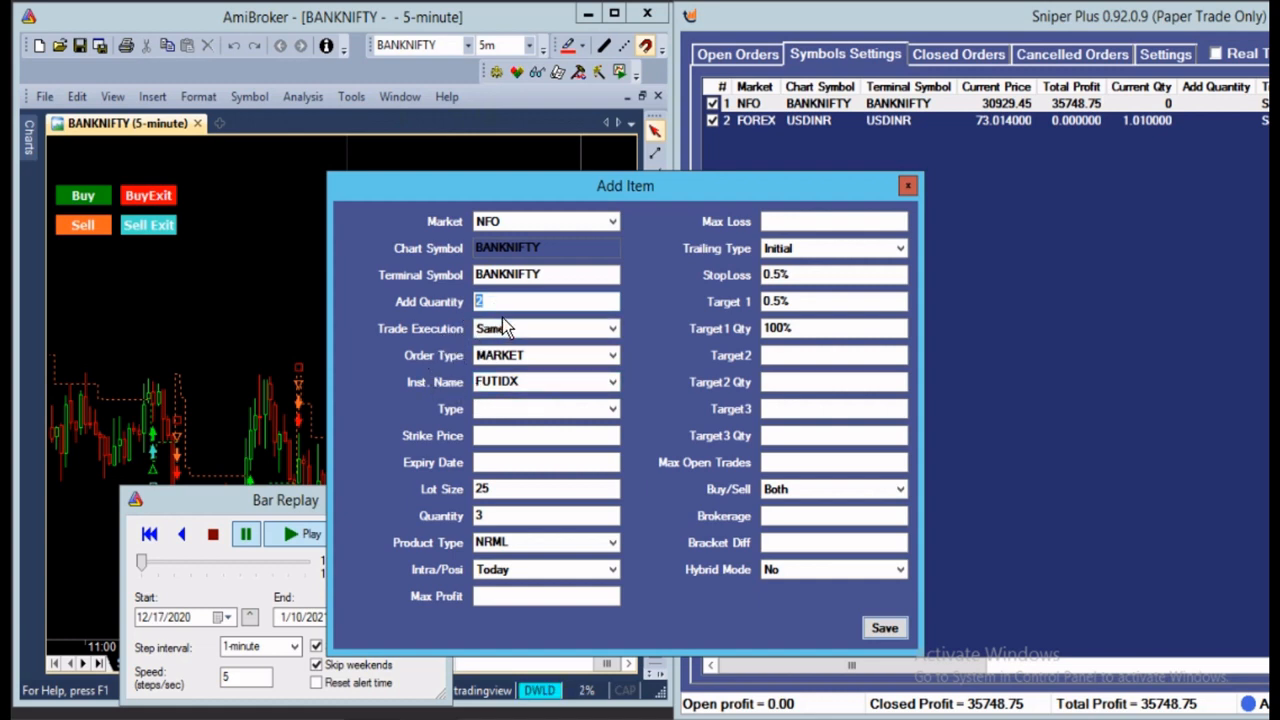
{"action": "left_click", "coordinate": [833, 300]}
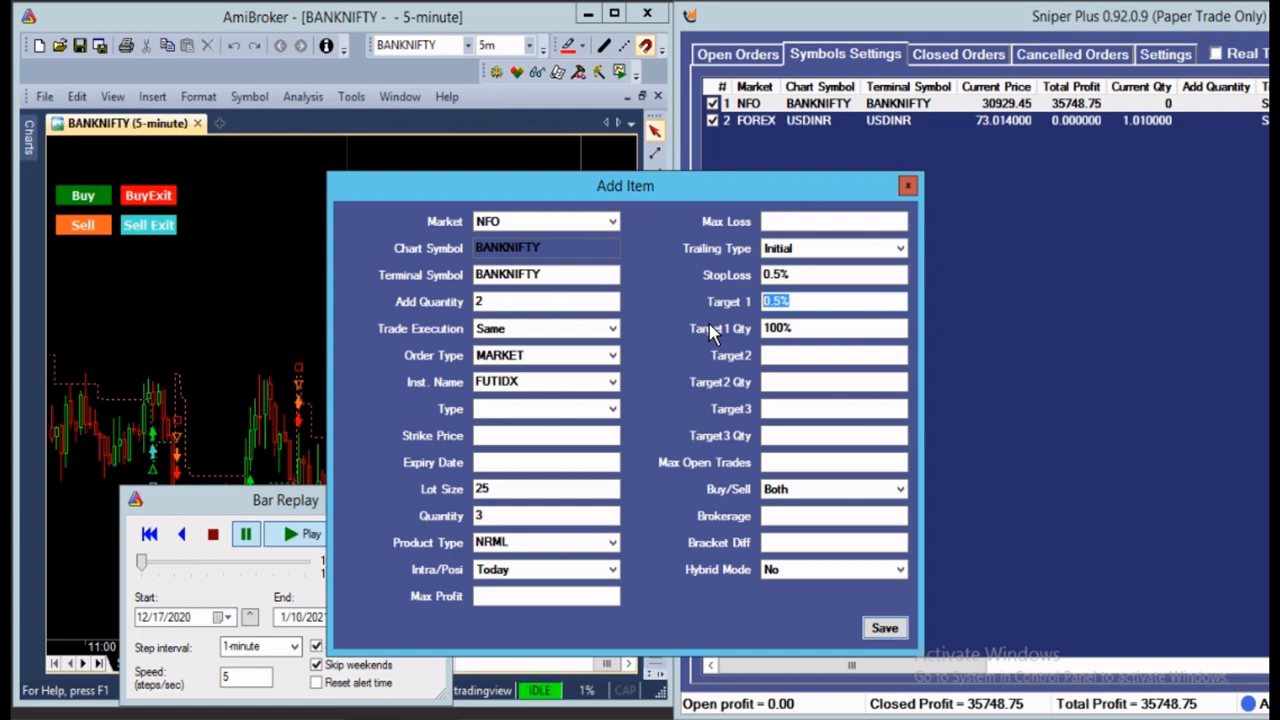
{"action": "left_click", "coordinate": [802, 331]}
{"action": "left_click_drag", "start_coordinate": [802, 331], "coordinate": [718, 322]}
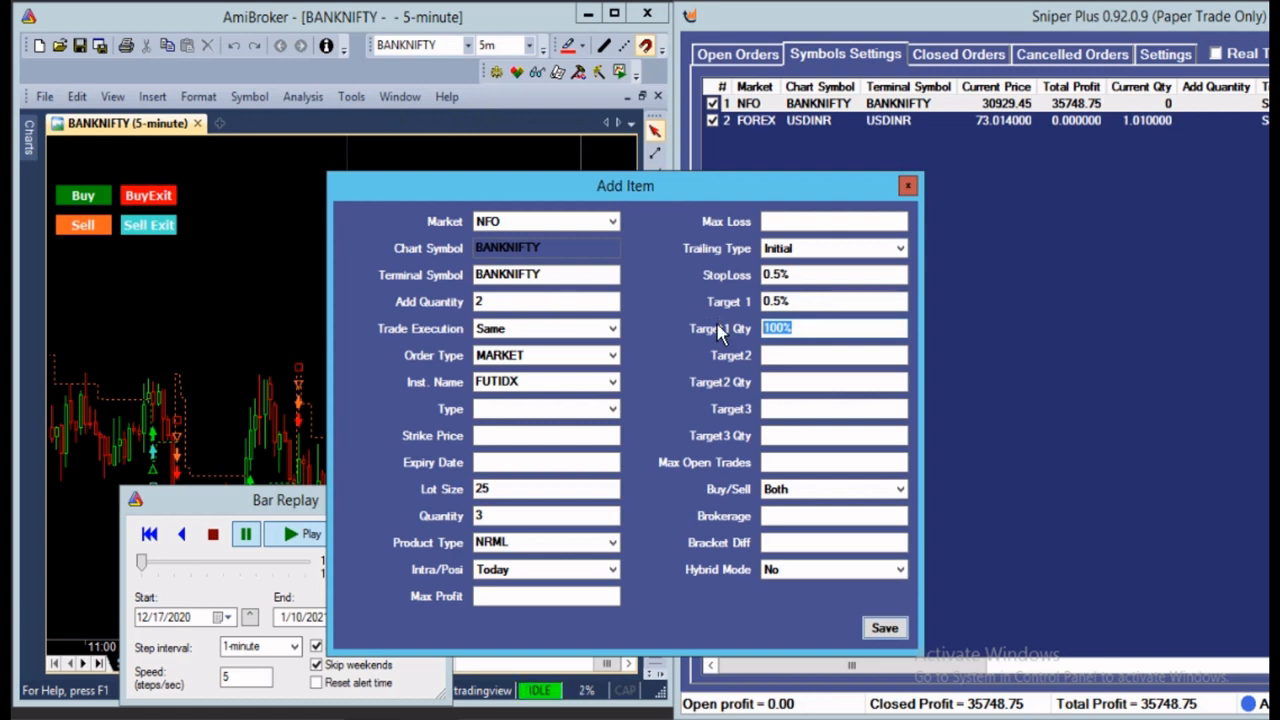
{"action": "left_click_drag", "start_coordinate": [803, 283], "coordinate": [705, 288]}
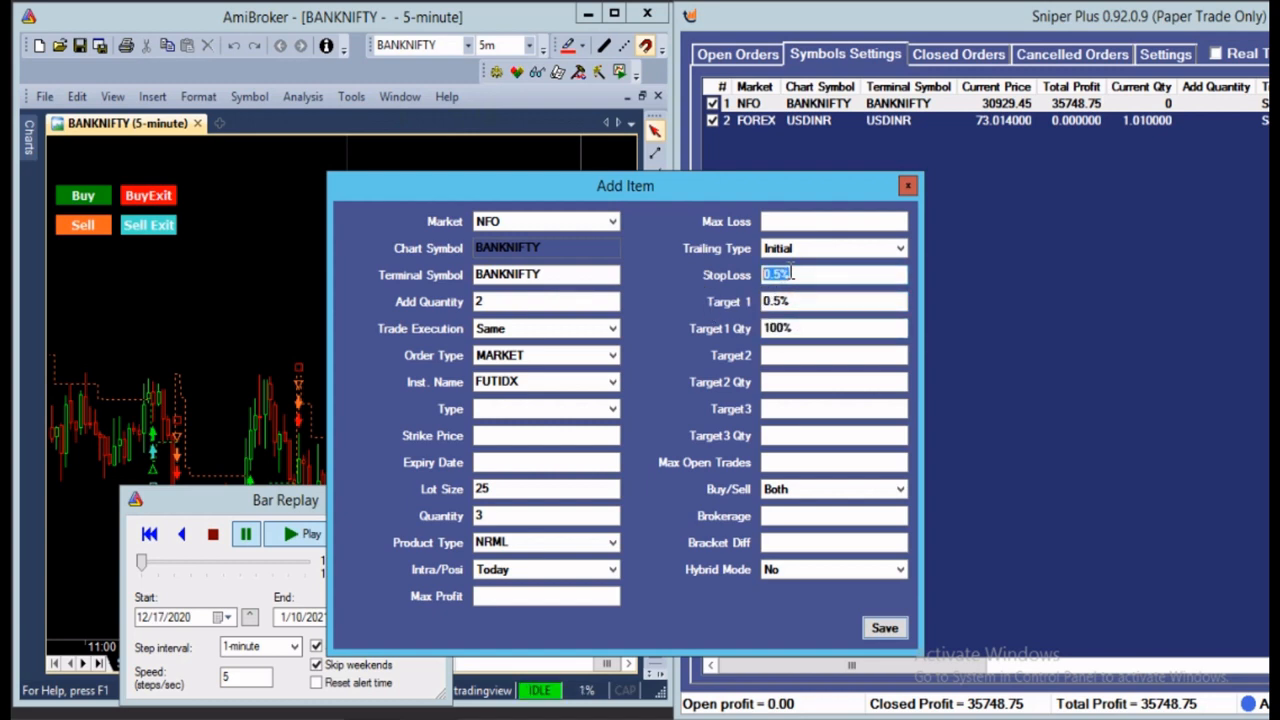
{"action": "left_click", "coordinate": [785, 304]}
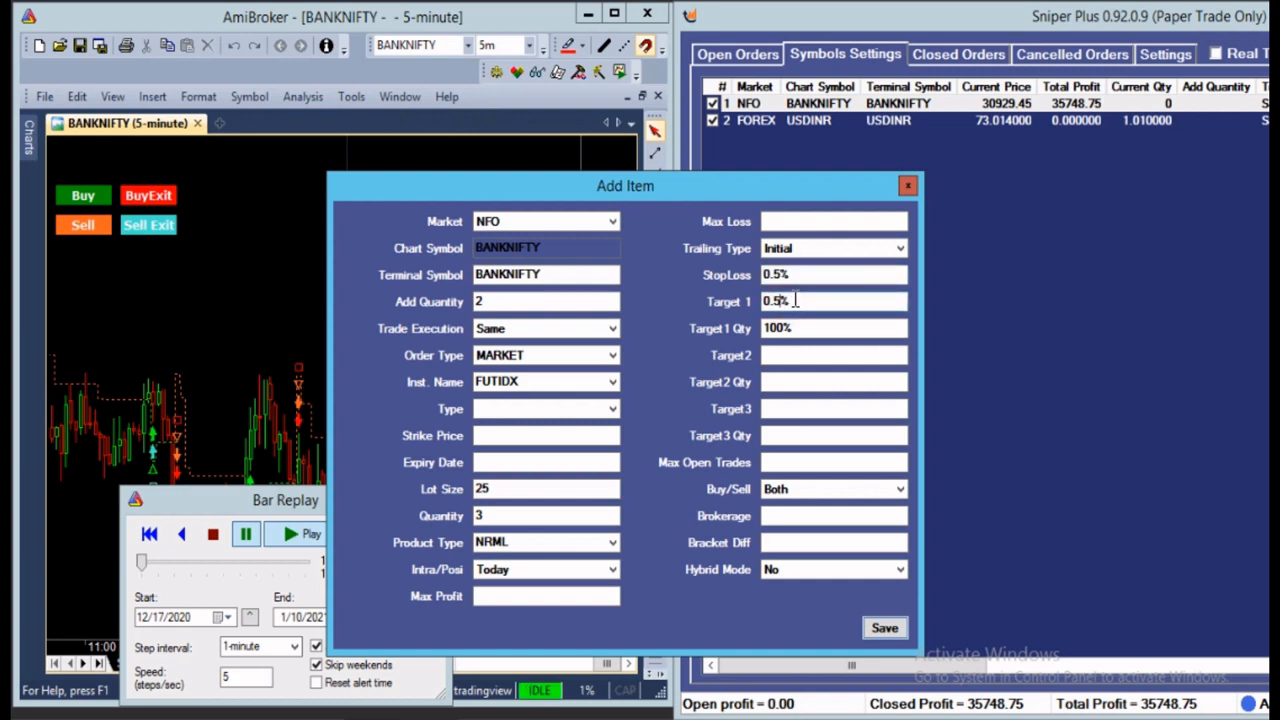
{"action": "left_click", "coordinate": [795, 275]}
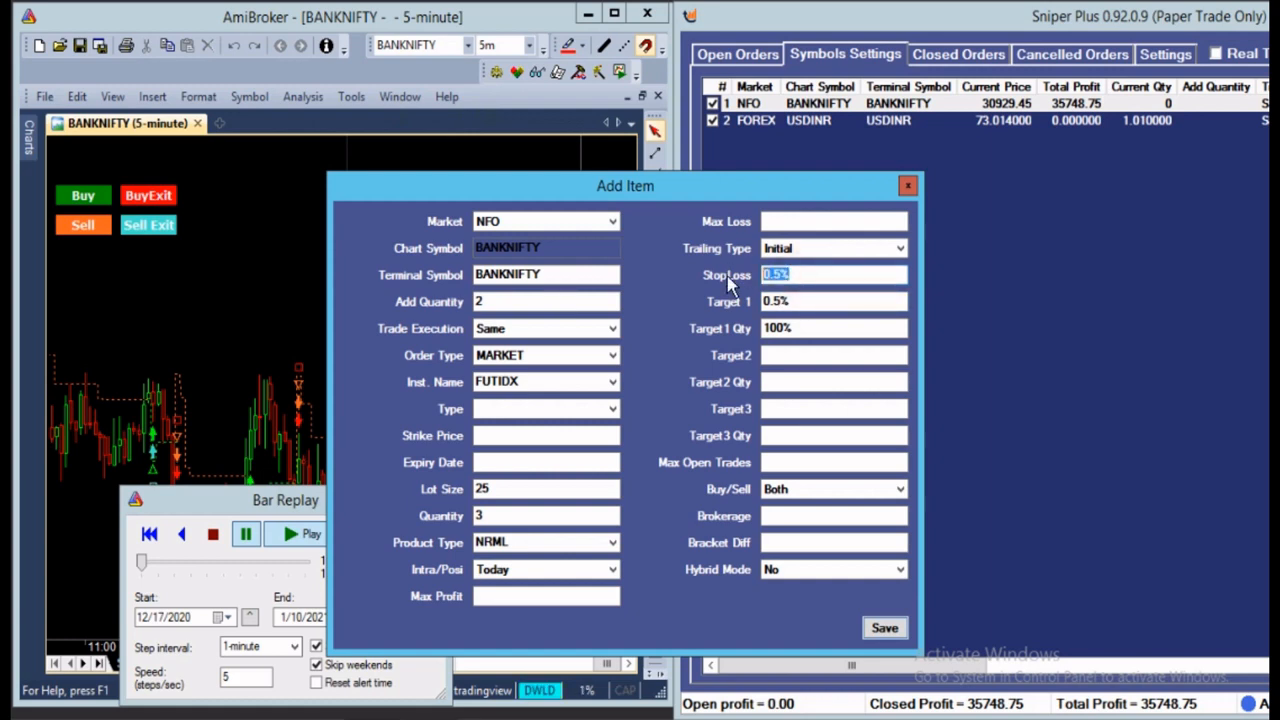
{"action": "left_click", "coordinate": [795, 333]}
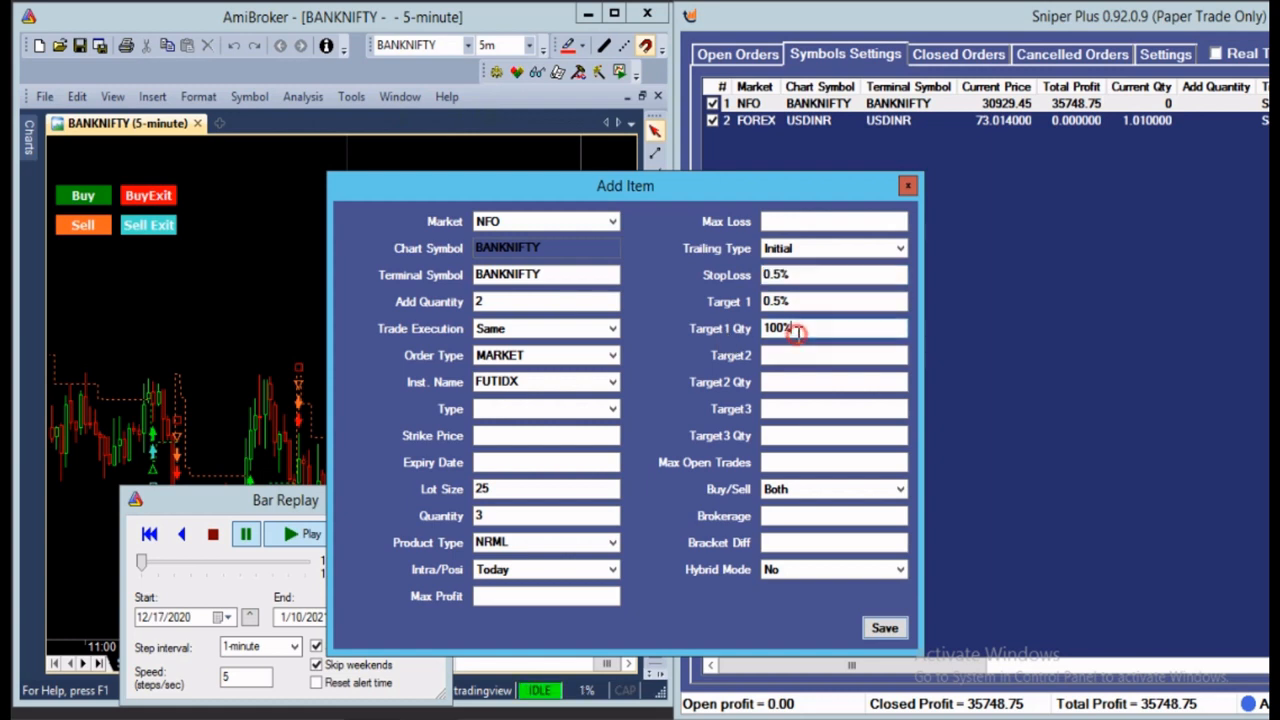
{"action": "left_click_drag", "start_coordinate": [800, 332], "coordinate": [727, 339]}
{"action": "left_click", "coordinate": [505, 302]}
{"action": "left_click", "coordinate": [503, 516]}
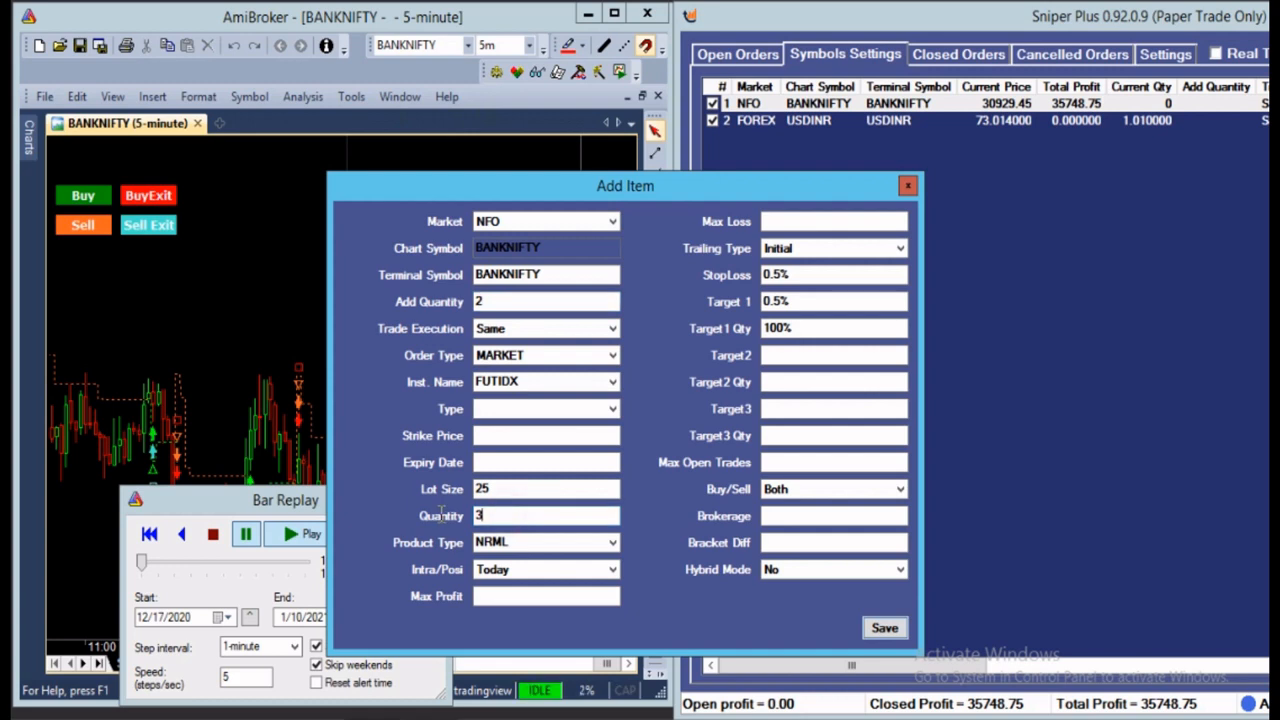
Step: Save the BANKNIFTY symbol's settings, rechecking the Add Quantity value
{"action": "left_click", "coordinate": [884, 628]}
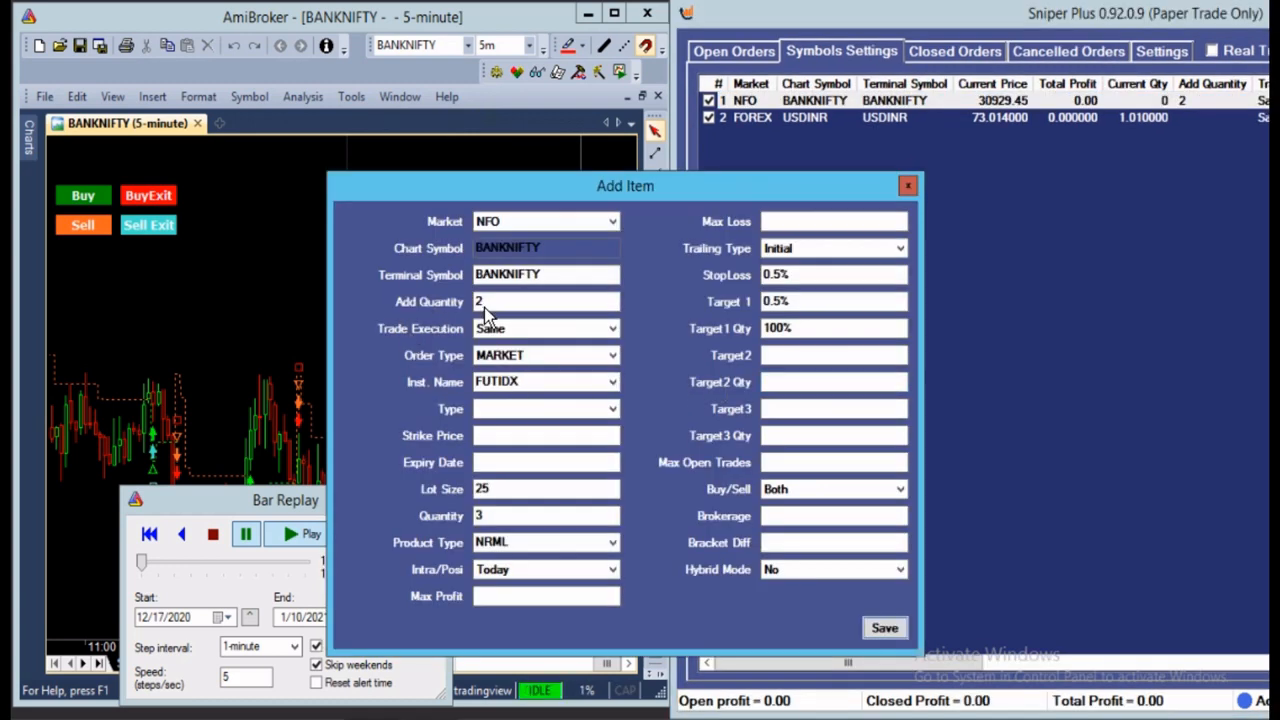
{"action": "left_click", "coordinate": [508, 302]}
{"action": "left_click", "coordinate": [882, 628]}
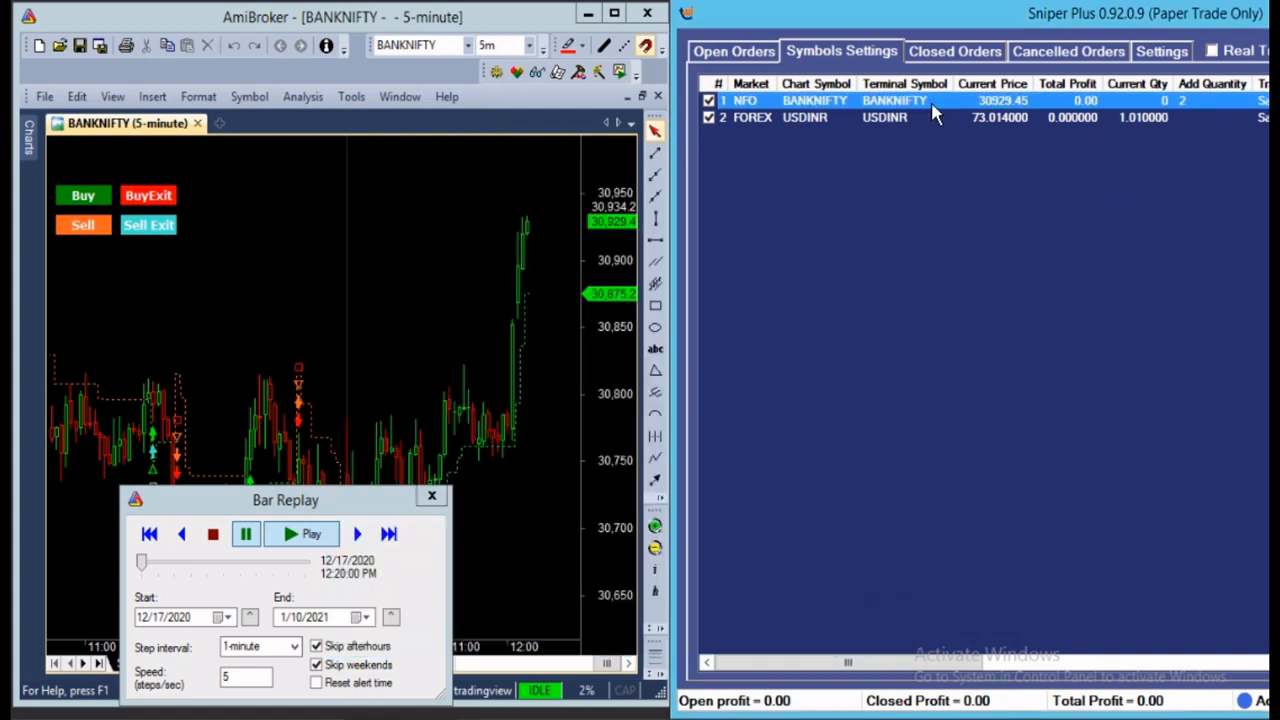
Step: Show the open orders in Sniper Plus and run the AmiBroker bar replay until a BANKNIFTY sell order opens, pausing it there
{"action": "left_click", "coordinate": [752, 55]}
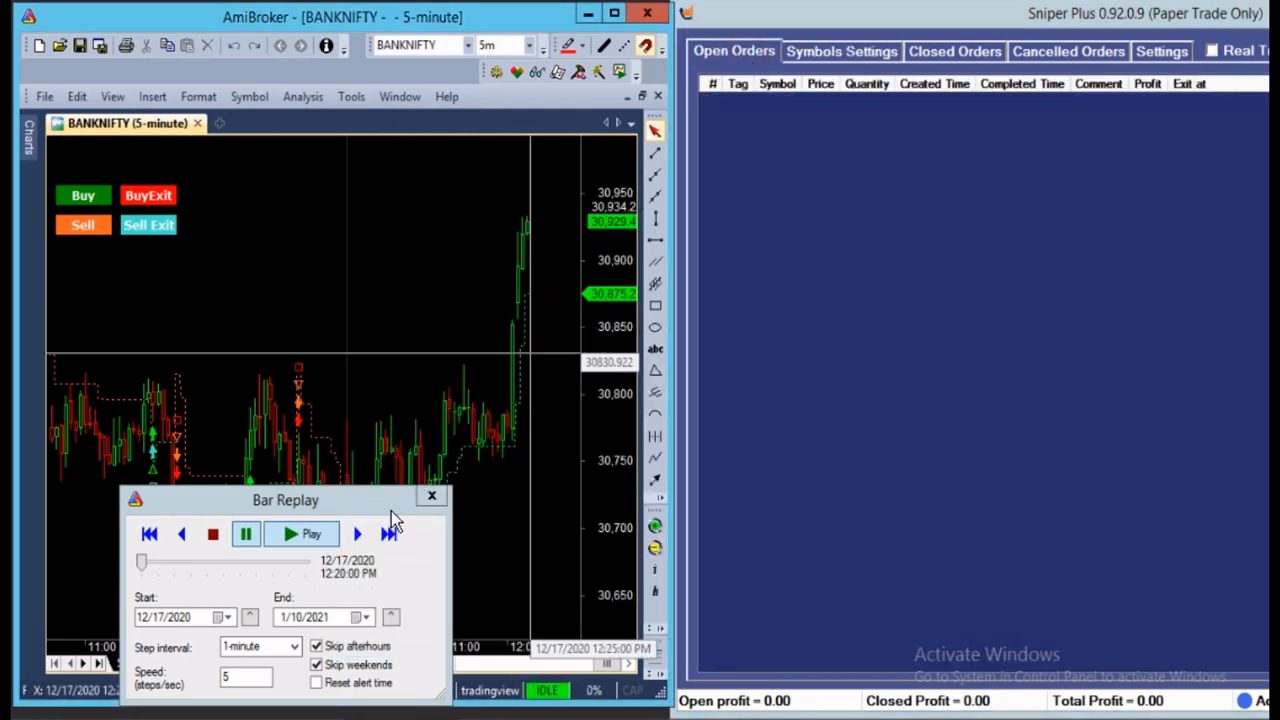
{"action": "left_click", "coordinate": [311, 541]}
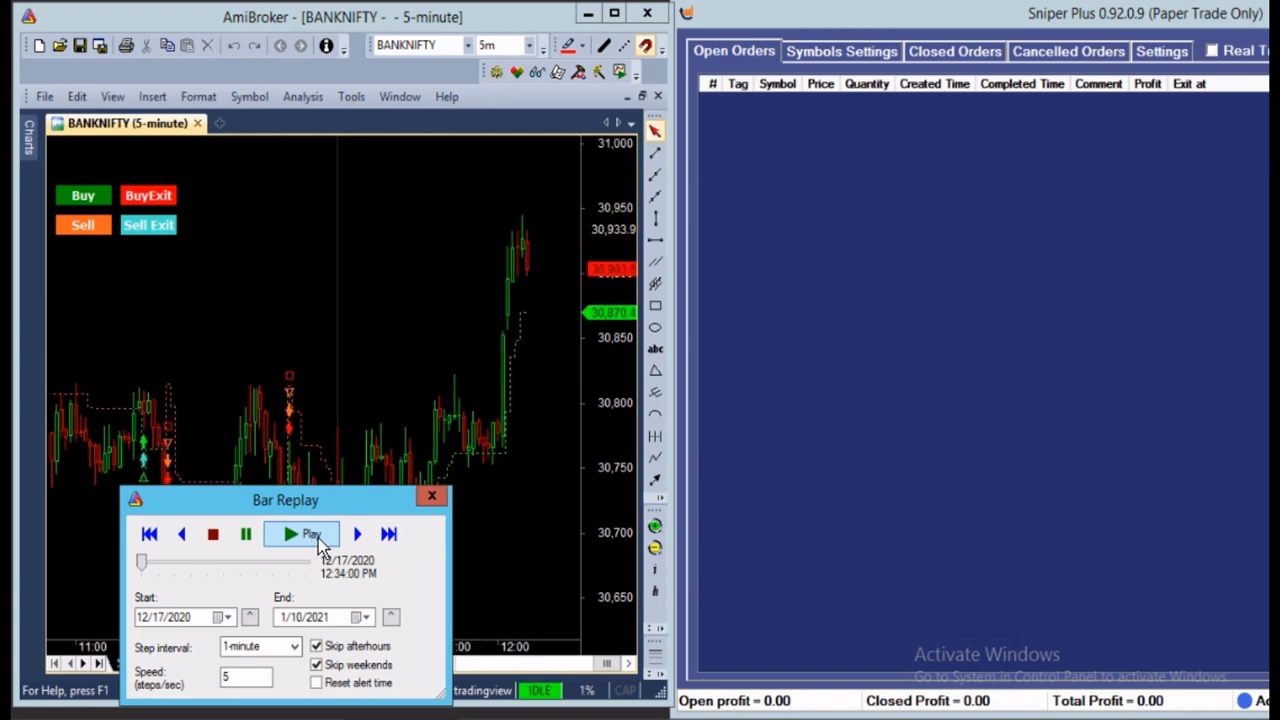
{"action": "mouse_move", "coordinate": [541, 380]}
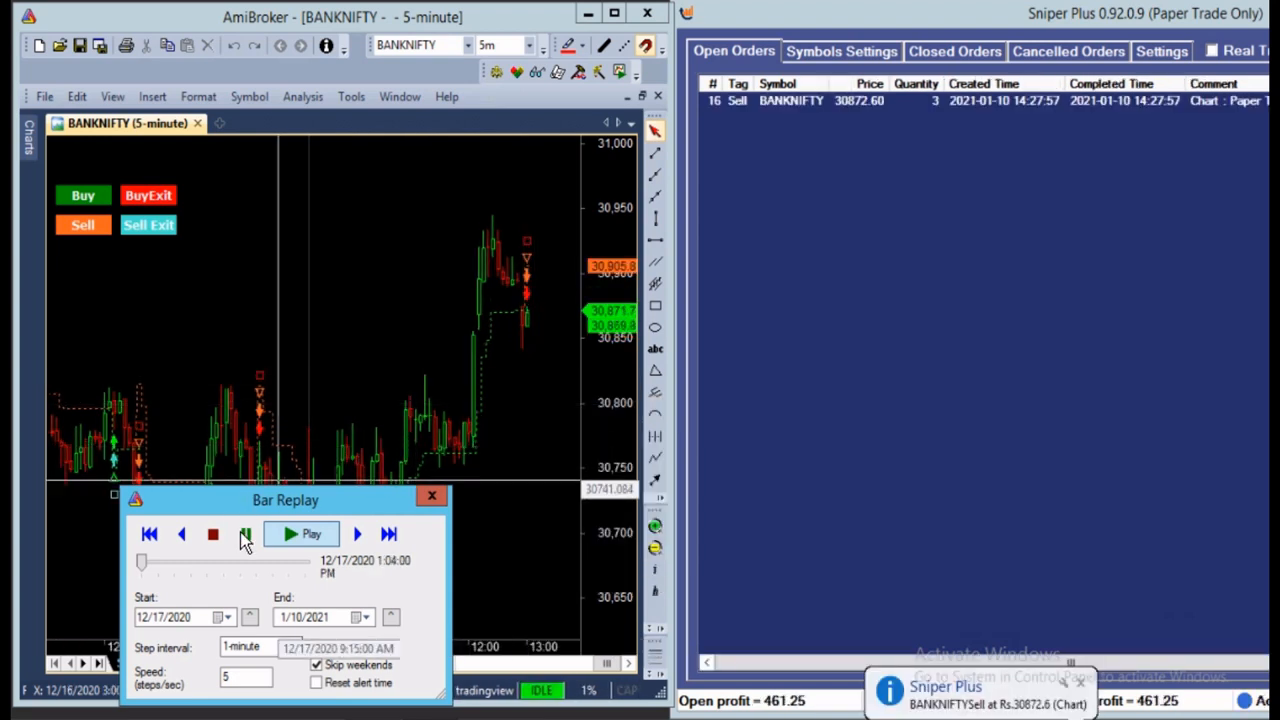
{"action": "left_click", "coordinate": [245, 534]}
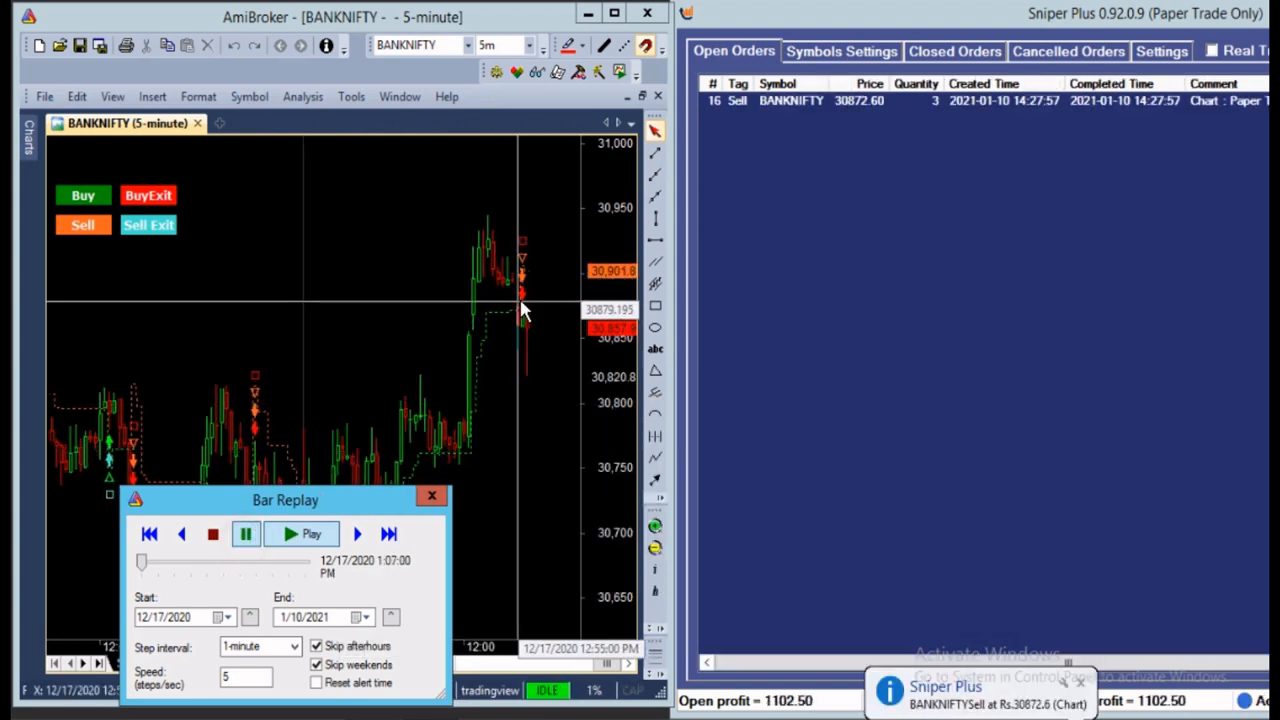
Step: Examine the open BANKNIFTY sell order's quantity, comment and profit, and compare it with the symbol's entry in Symbols Settings
{"action": "left_click", "coordinate": [931, 101]}
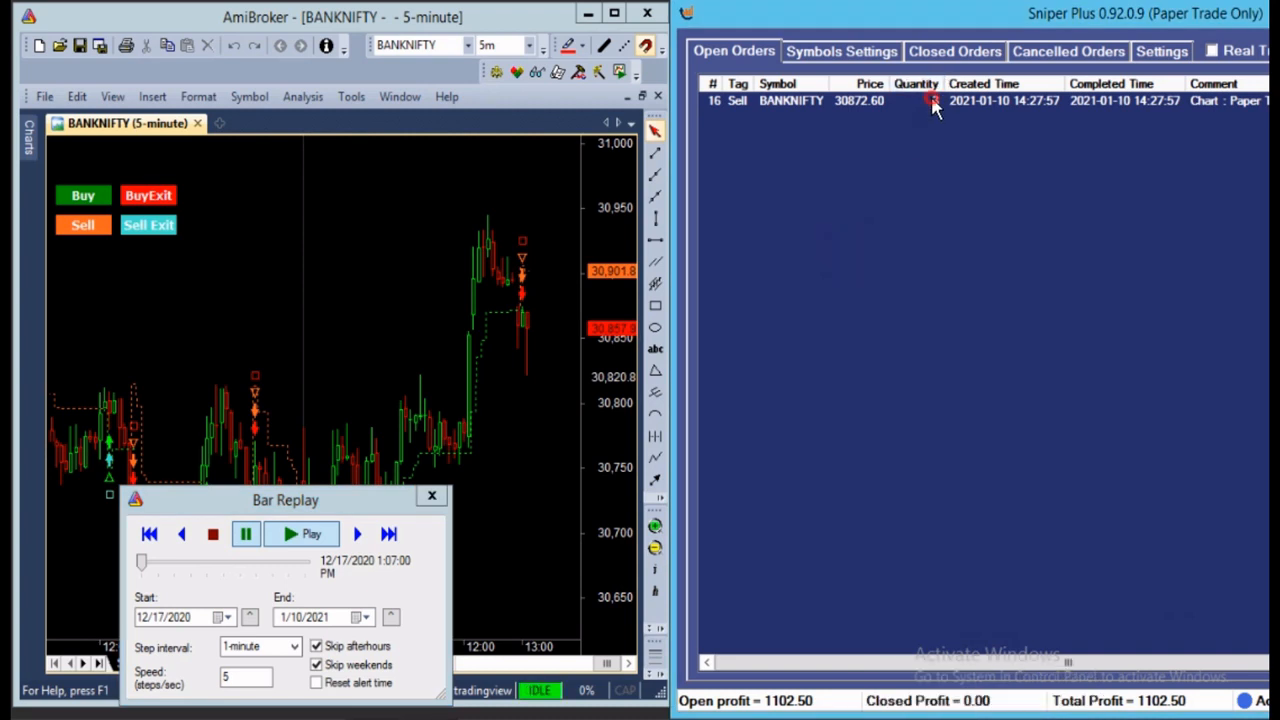
{"action": "left_click", "coordinate": [842, 104]}
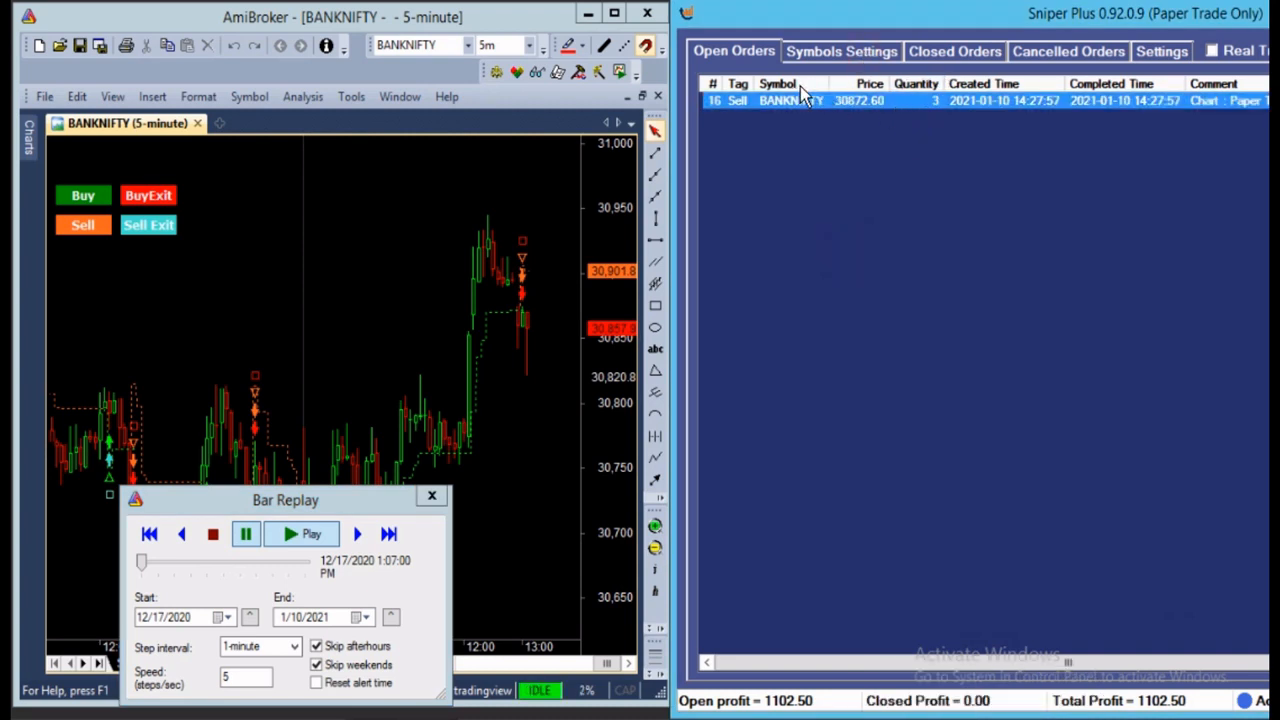
{"action": "left_click", "coordinate": [841, 51]}
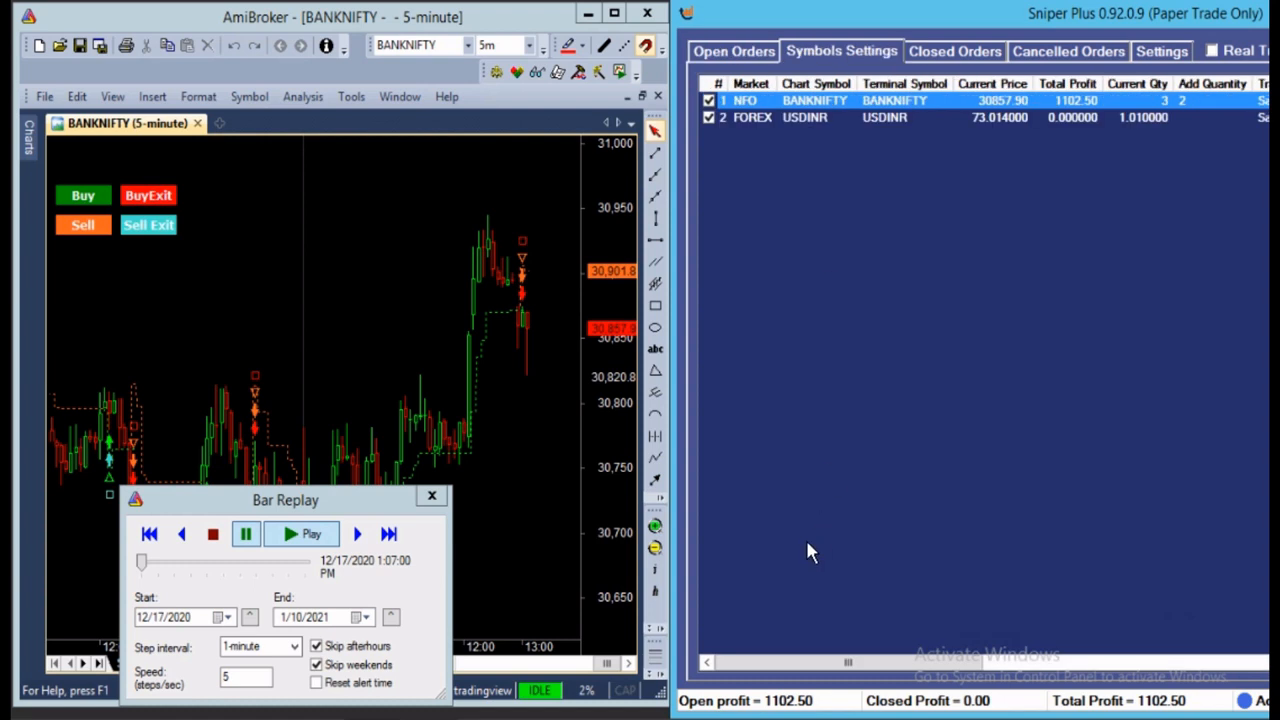
{"action": "left_click", "coordinate": [748, 52]}
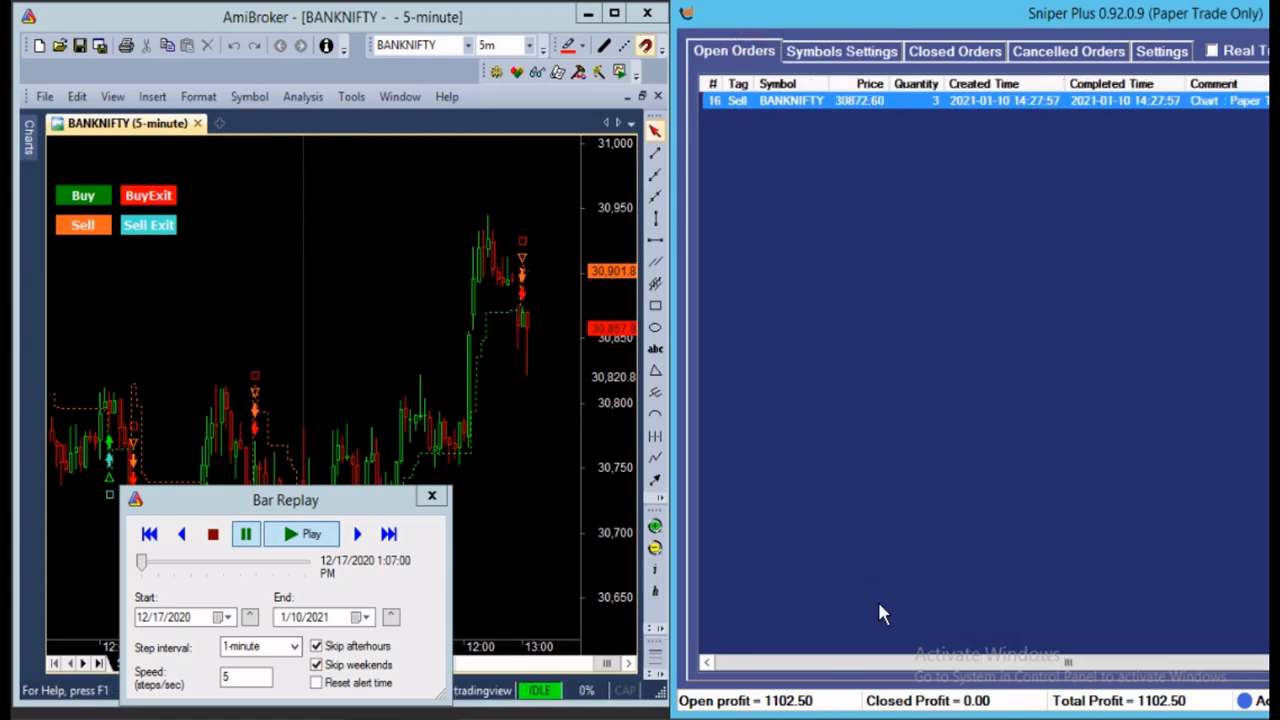
{"action": "left_click_drag", "start_coordinate": [857, 662], "coordinate": [1190, 675]}
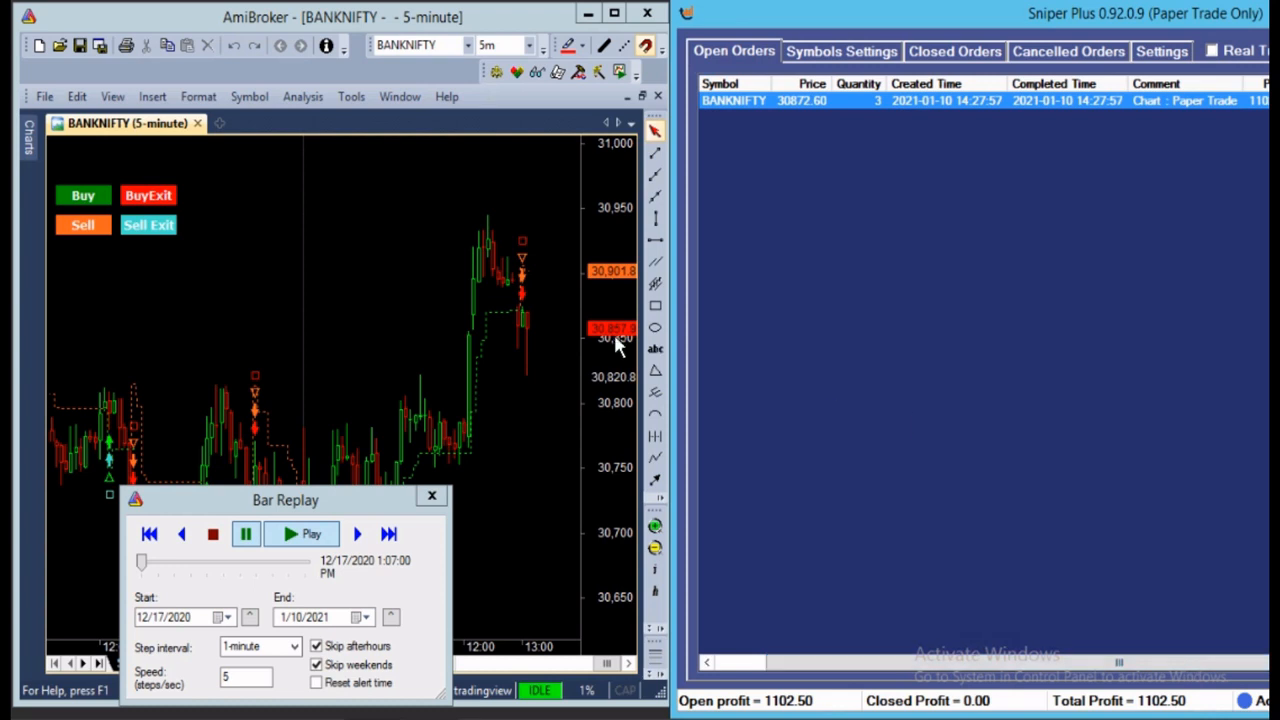
{"action": "mouse_move", "coordinate": [545, 352]}
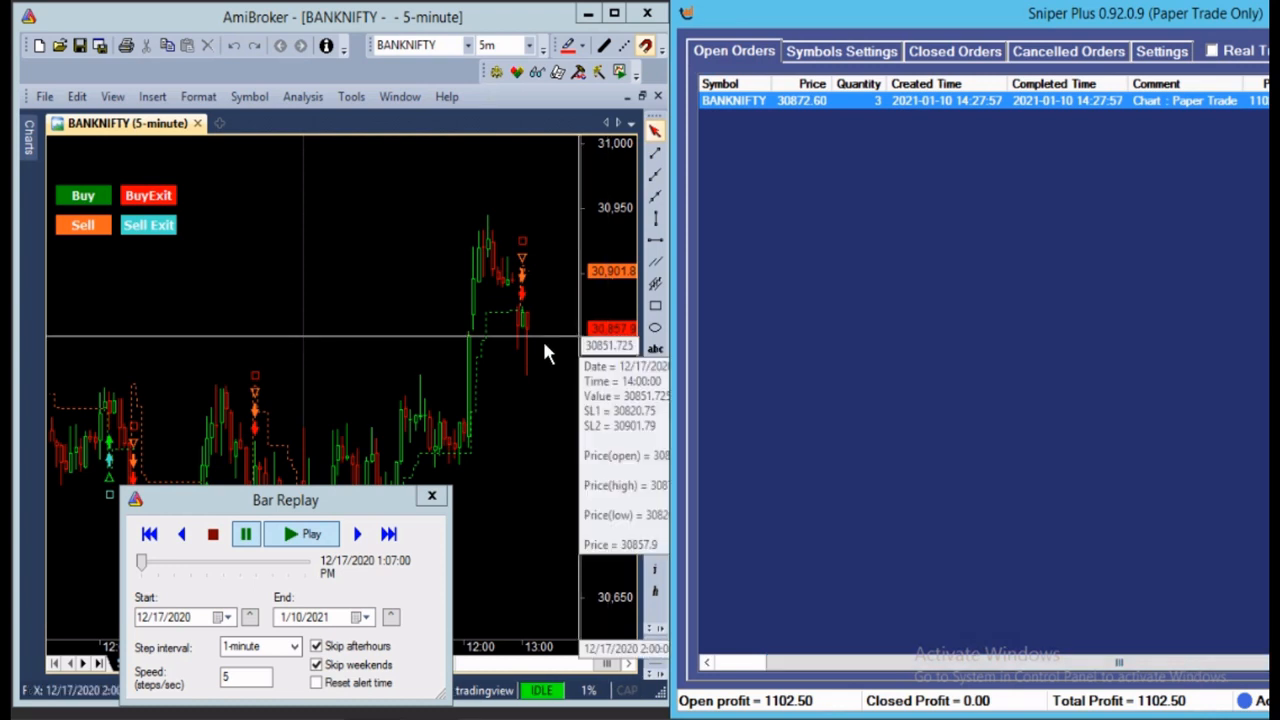
Step: Position the Sniper Plus window beside the AmiBroker chart so that the chart and the open orders are both visible
{"action": "double_click", "coordinate": [1057, 18]}
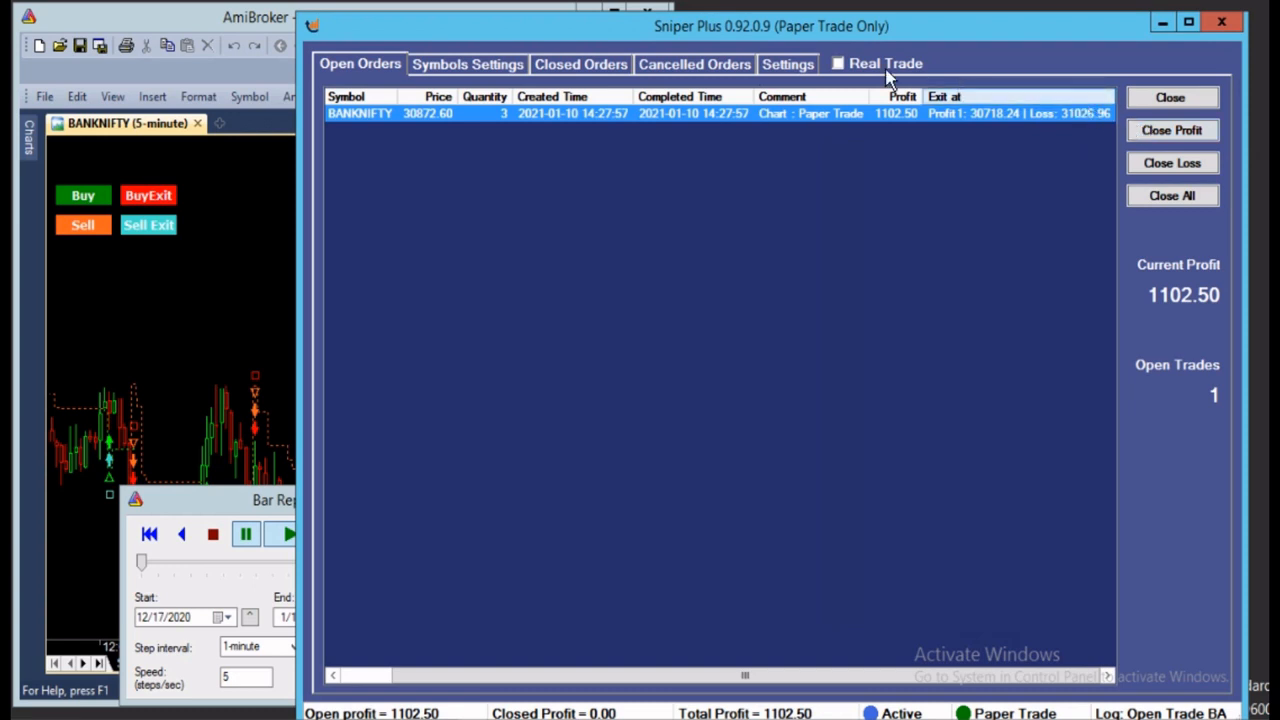
{"action": "left_click_drag", "start_coordinate": [768, 28], "coordinate": [925, 26]}
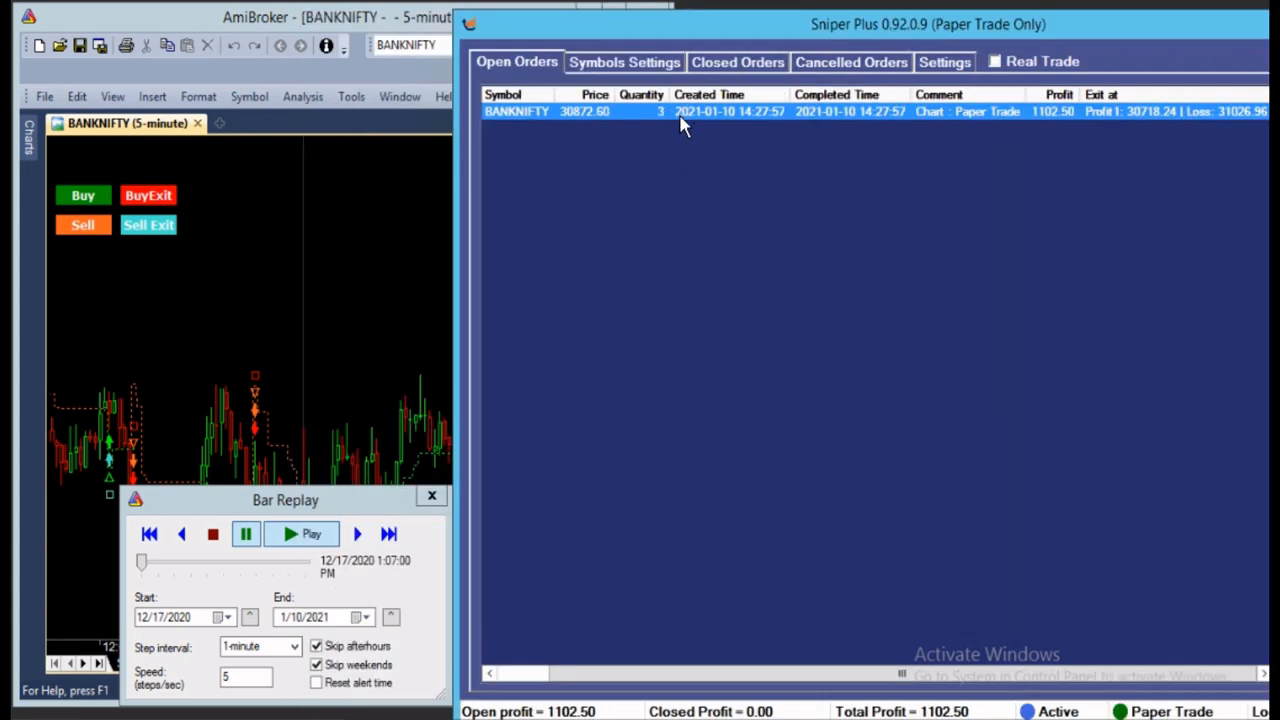
{"action": "left_click_drag", "start_coordinate": [655, 28], "coordinate": [789, 18]}
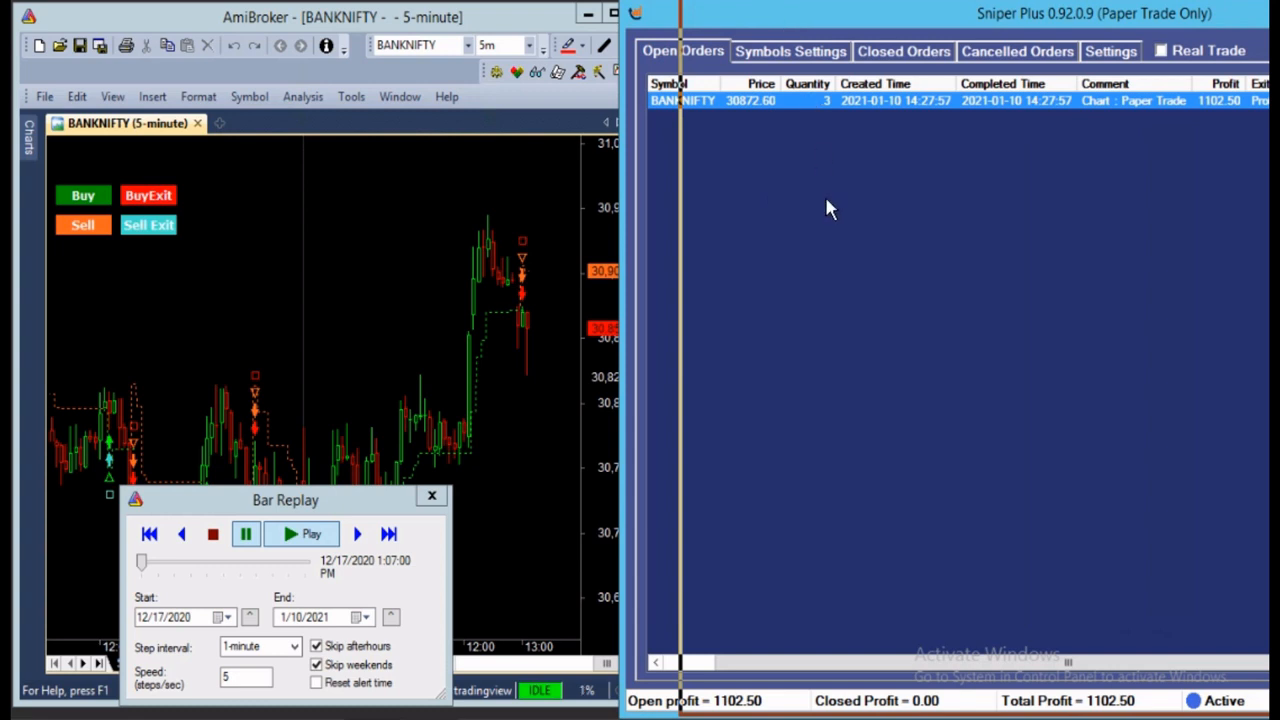
{"action": "left_click", "coordinate": [826, 199]}
{"action": "left_click_drag", "start_coordinate": [793, 23], "coordinate": [777, 23]}
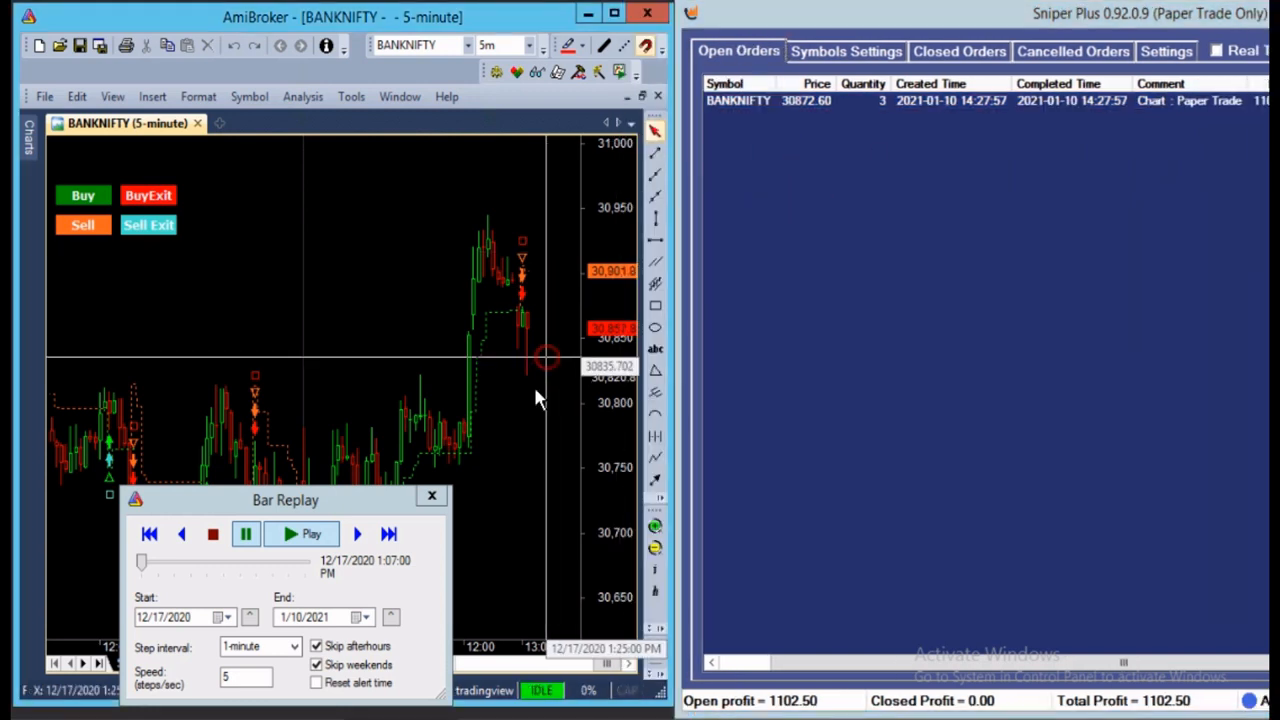
Step: Run the bar replay until a BANKNIFTY buy order opens, pause it there, and examine the order's quantity
{"action": "left_click", "coordinate": [300, 545]}
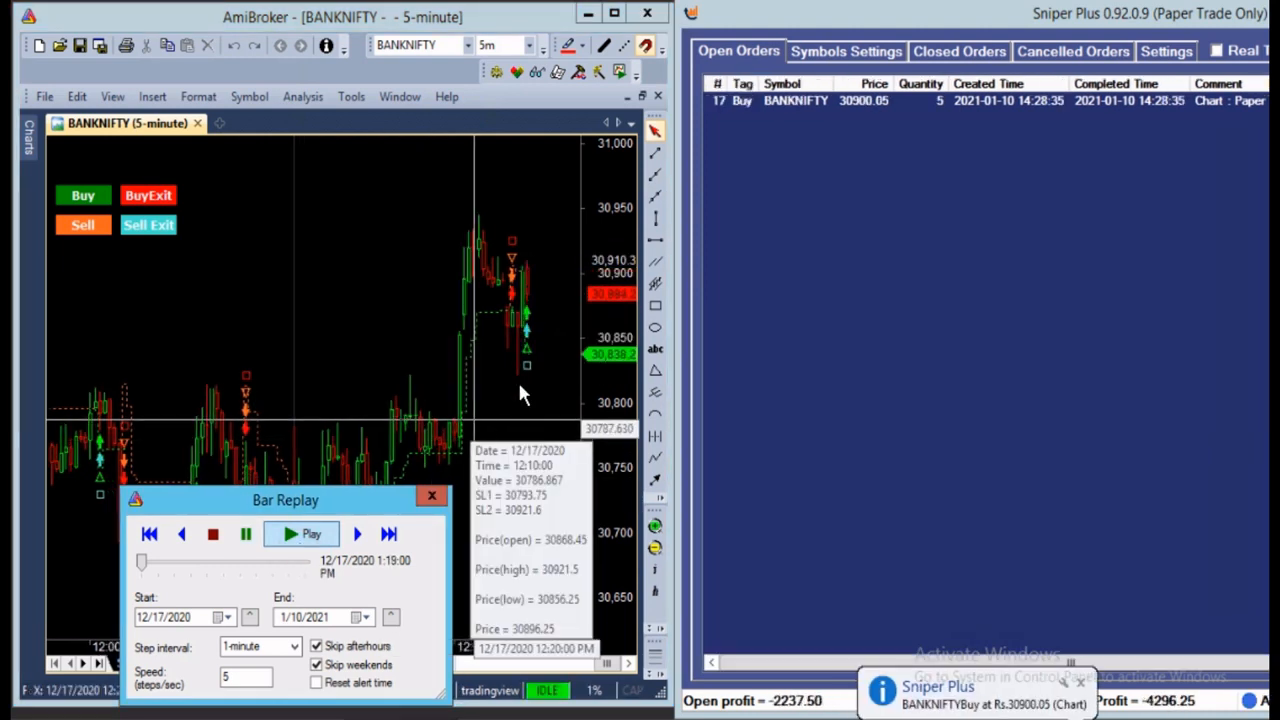
{"action": "left_click", "coordinate": [245, 534]}
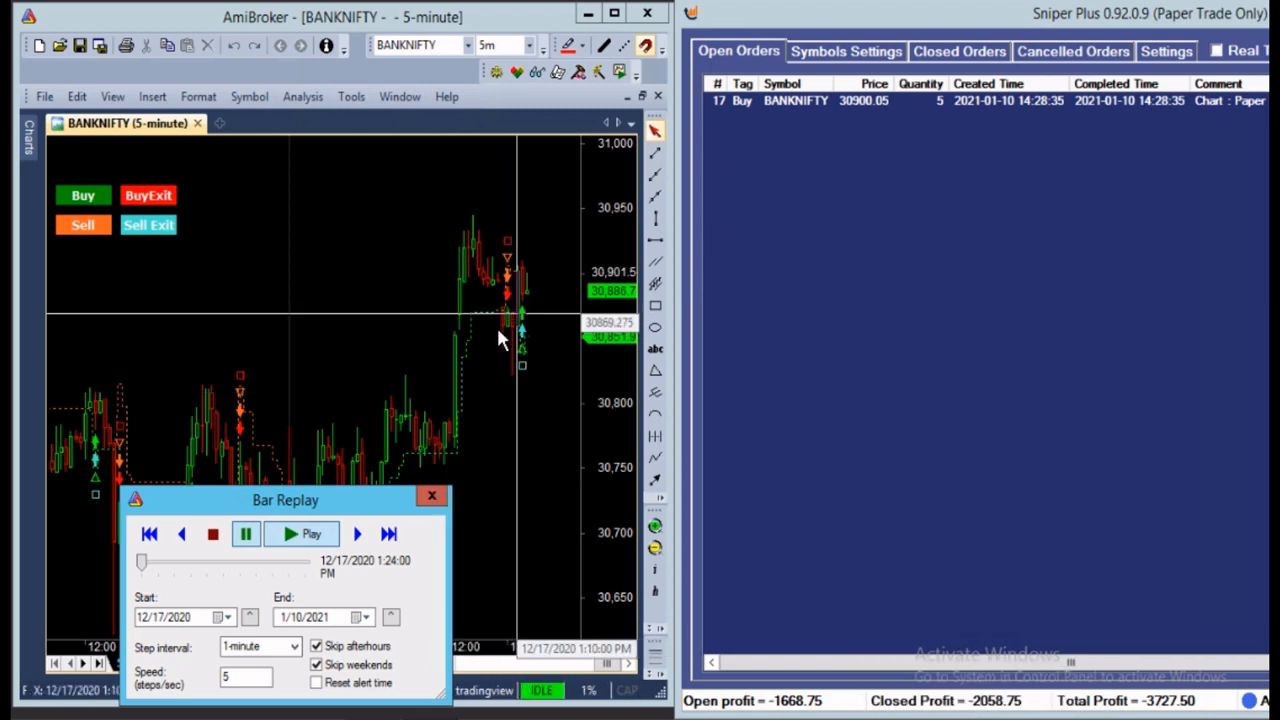
{"action": "mouse_move", "coordinate": [525, 312]}
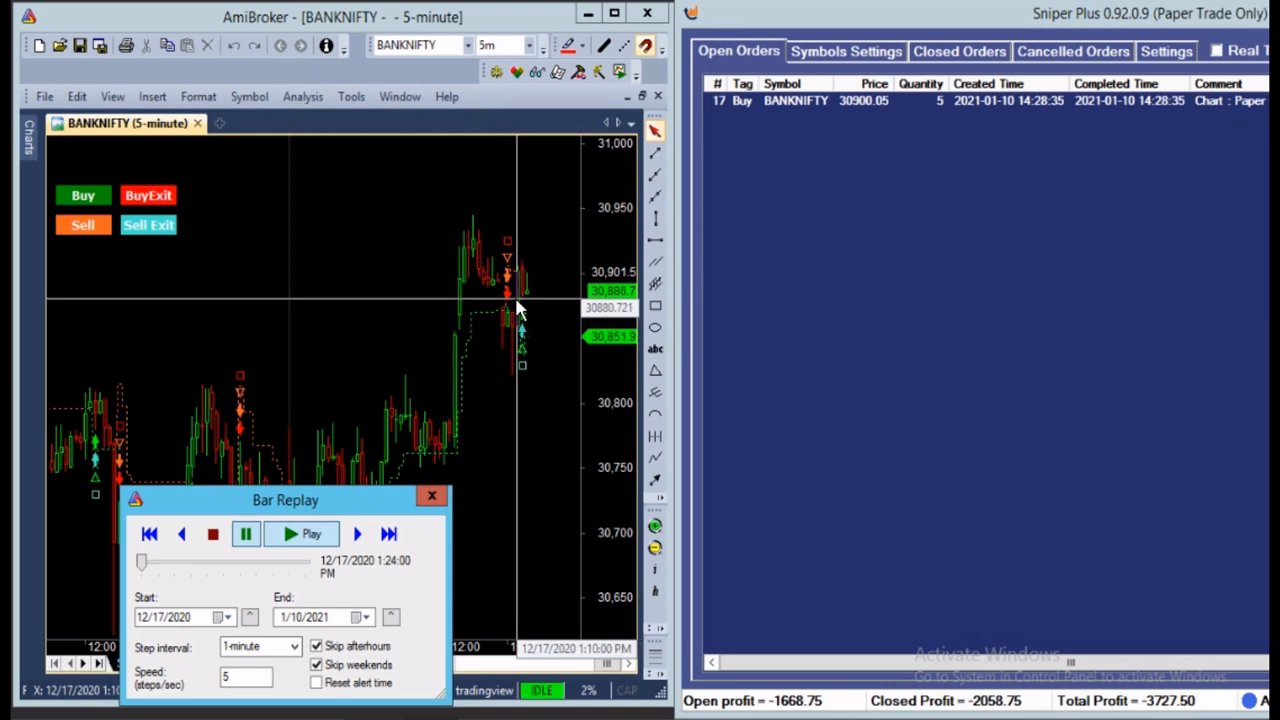
{"action": "left_click", "coordinate": [952, 101]}
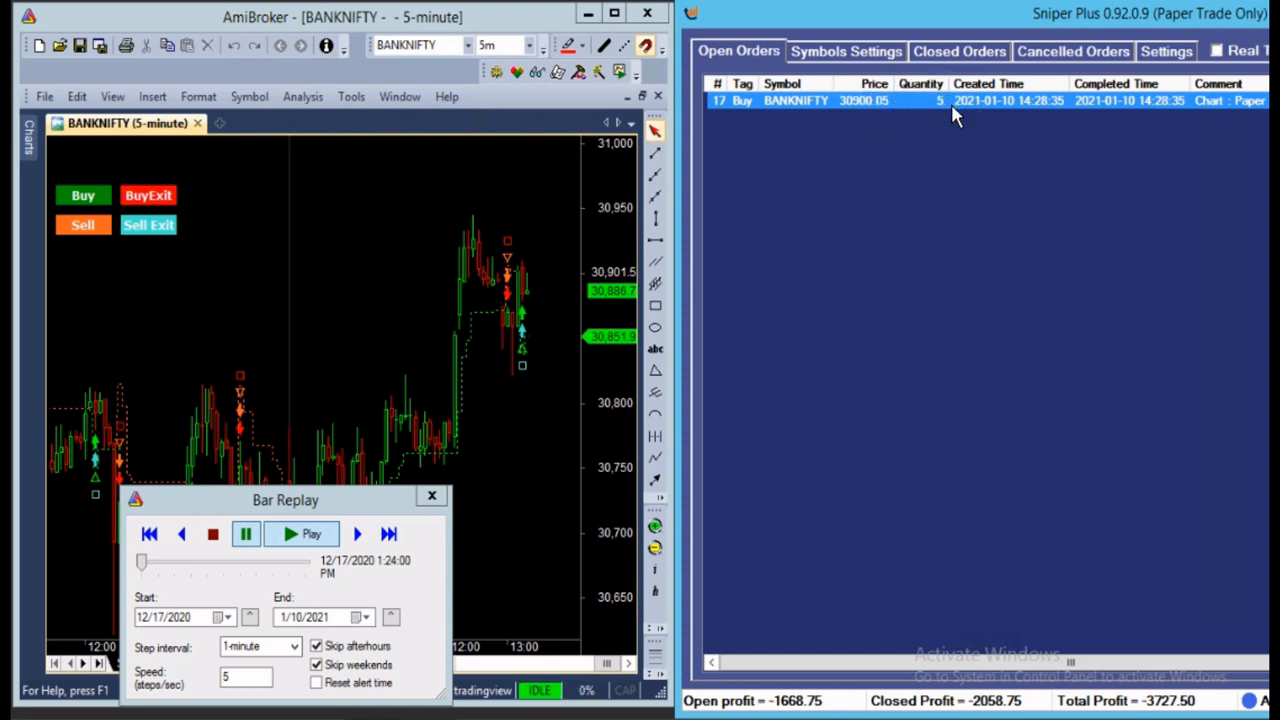
{"action": "left_click", "coordinate": [583, 368]}
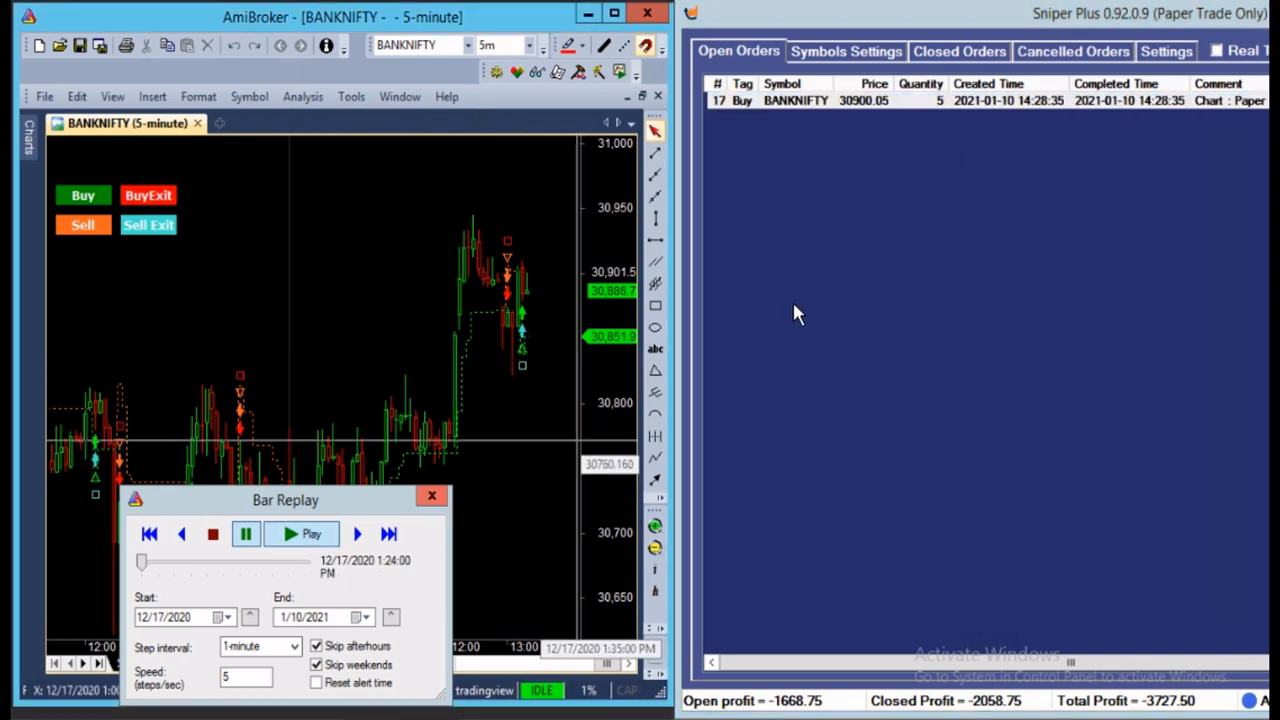
Step: Resume the bar replay until the next BANKNIFTY sell order opens, pause it, and check that order's quantity
{"action": "left_click", "coordinate": [322, 537]}
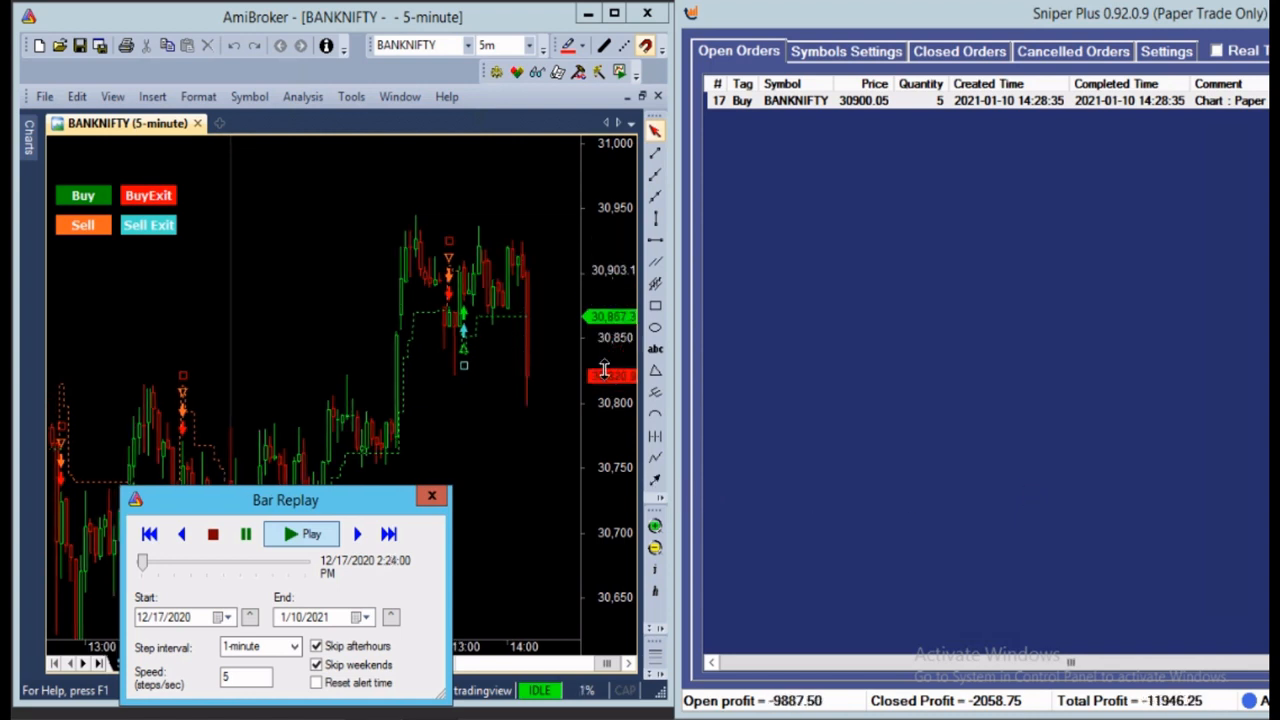
{"action": "left_click", "coordinate": [245, 535]}
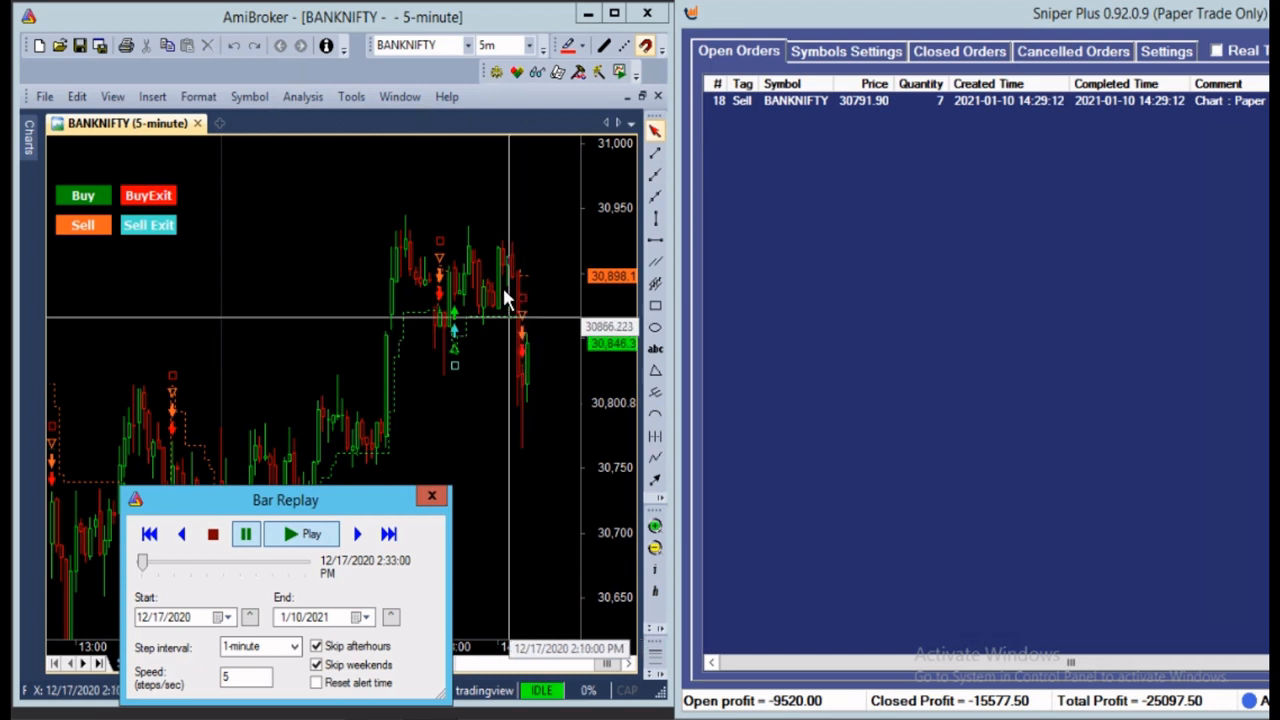
{"action": "mouse_move", "coordinate": [504, 290]}
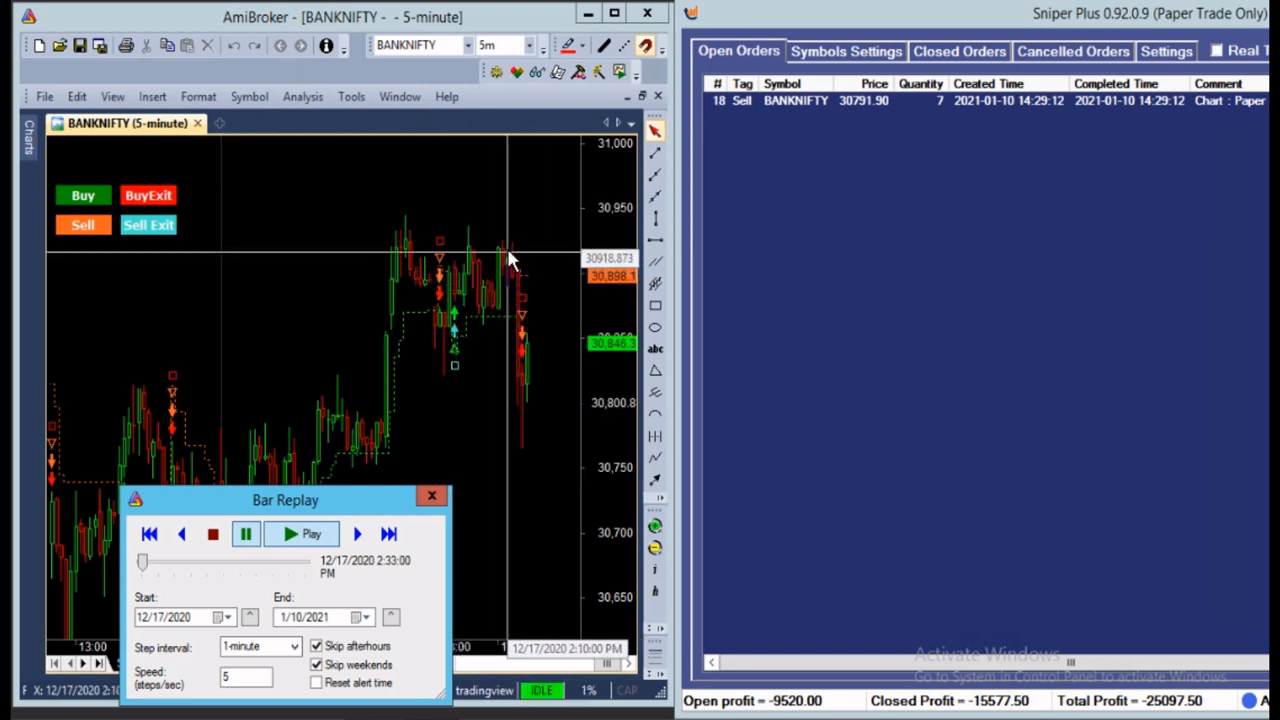
{"action": "mouse_move", "coordinate": [508, 258]}
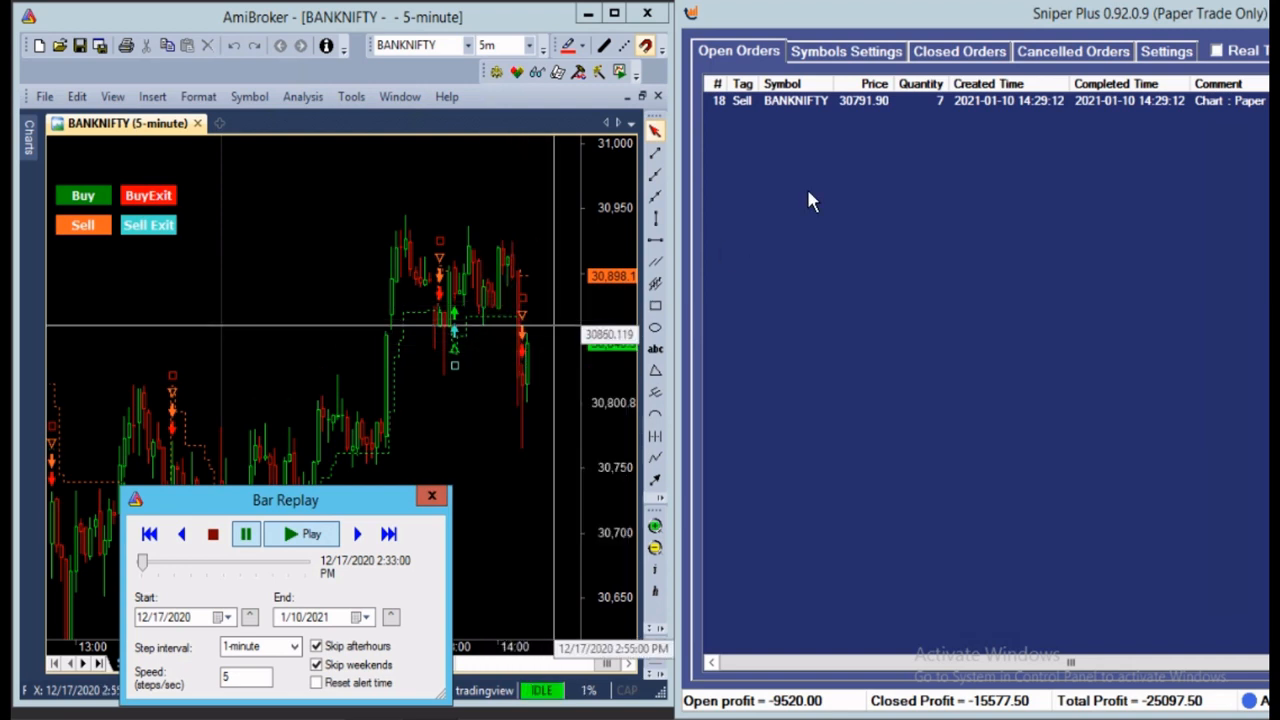
{"action": "left_click", "coordinate": [966, 104]}
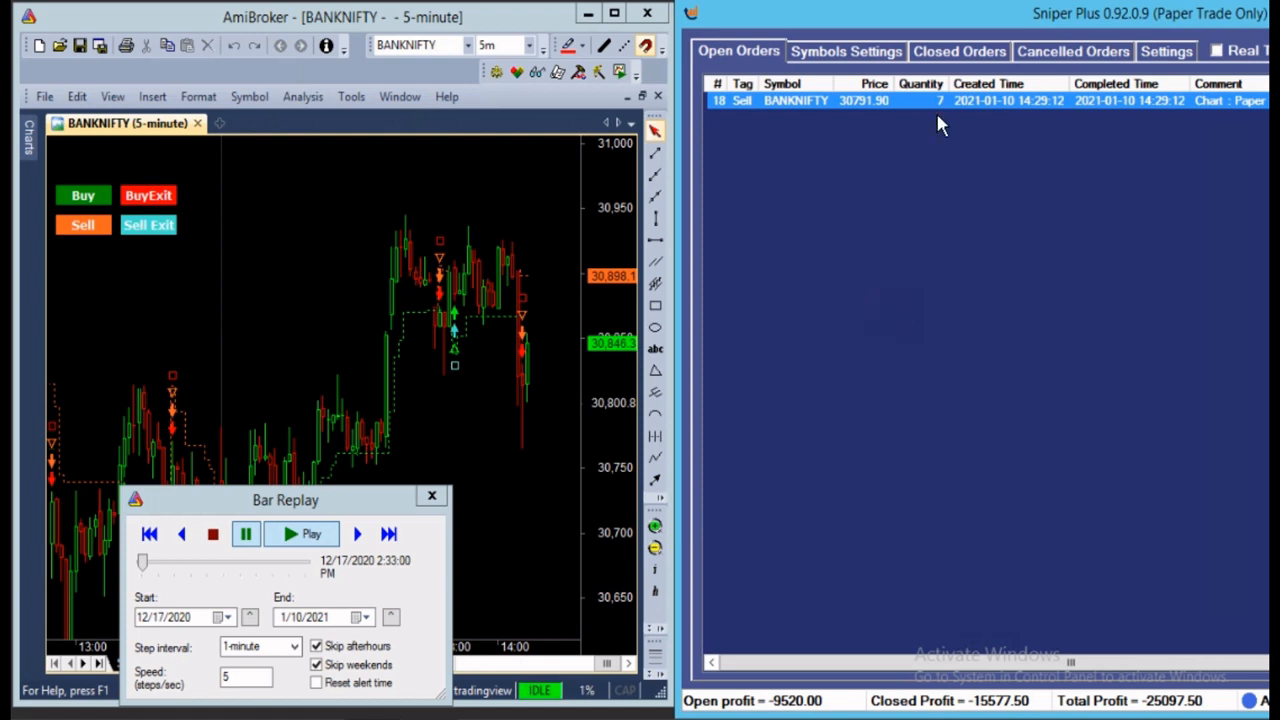
{"action": "left_click", "coordinate": [925, 115]}
Step: Continue the bar replay until the open BANKNIFTY sell order exits at Target 1, and pause the replay
{"action": "left_click", "coordinate": [312, 536]}
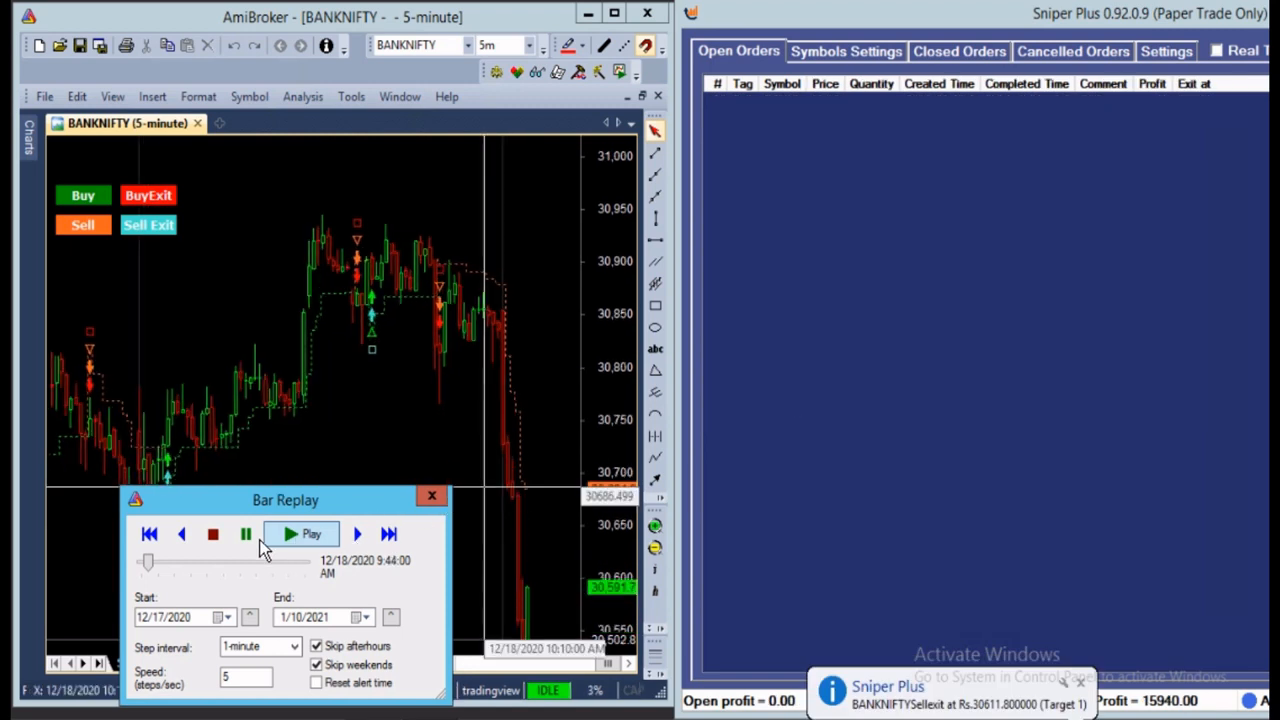
{"action": "left_click", "coordinate": [246, 536]}
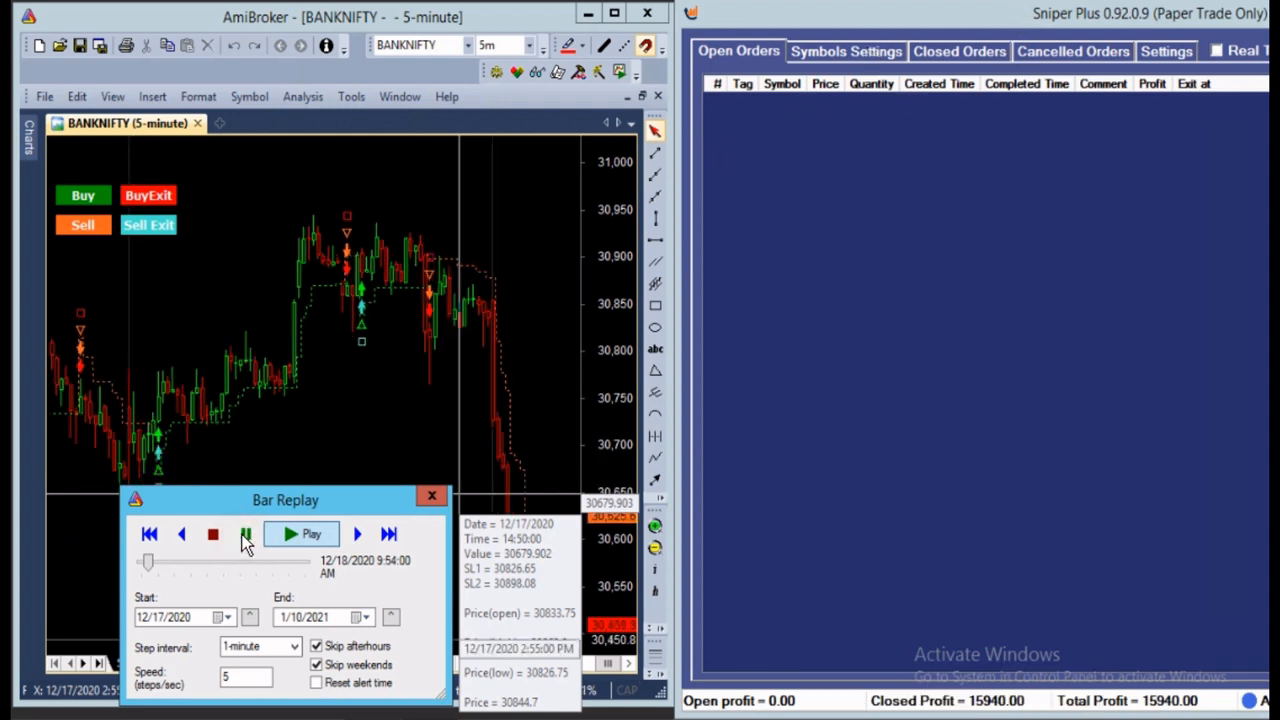
{"action": "left_click", "coordinate": [243, 536]}
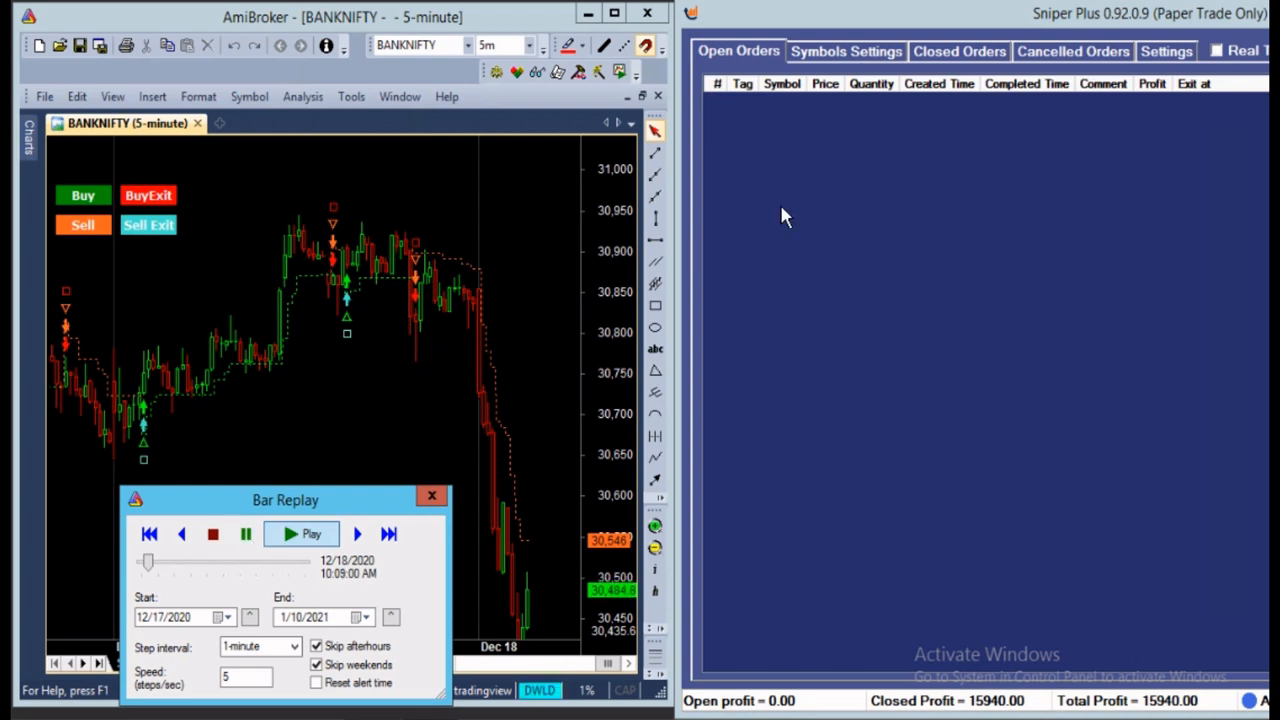
{"action": "left_click", "coordinate": [247, 535]}
Step: Show the closed orders in a maximized Sniper Plus window and go through the three BANKNIFTY trades
{"action": "left_click", "coordinate": [960, 51]}
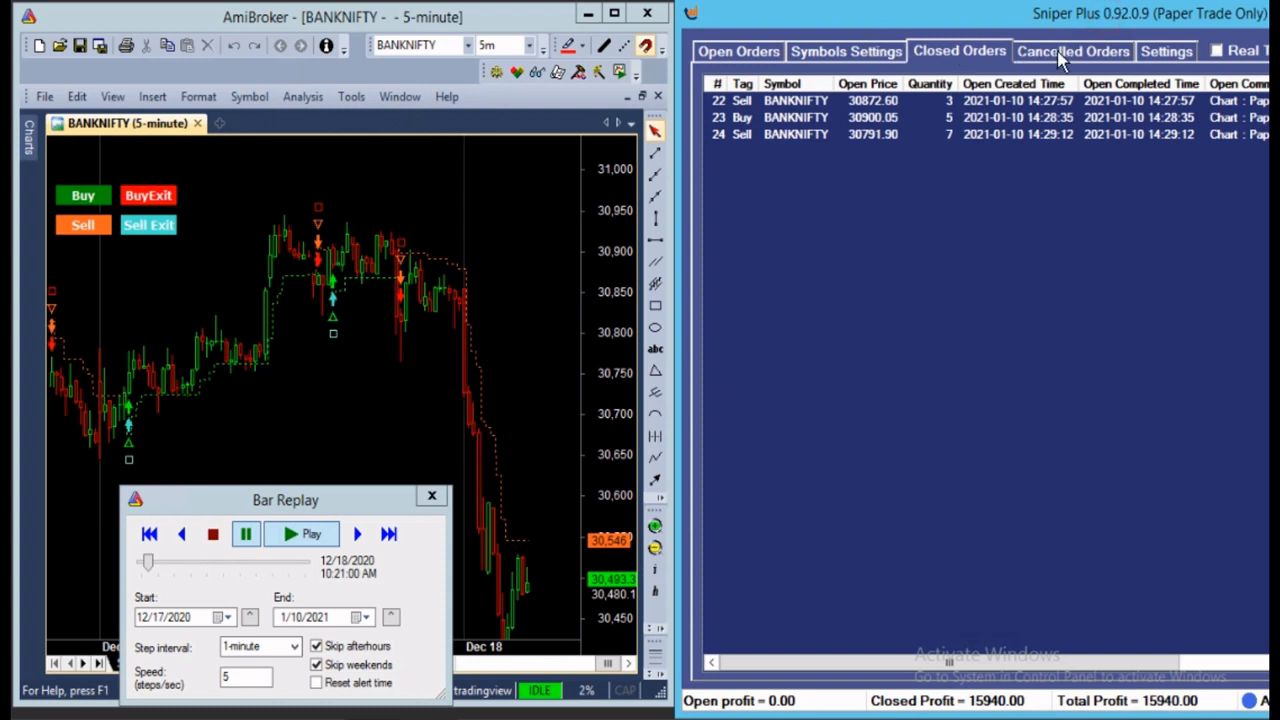
{"action": "double_click", "coordinate": [1095, 9]}
{"action": "left_click", "coordinate": [883, 41]}
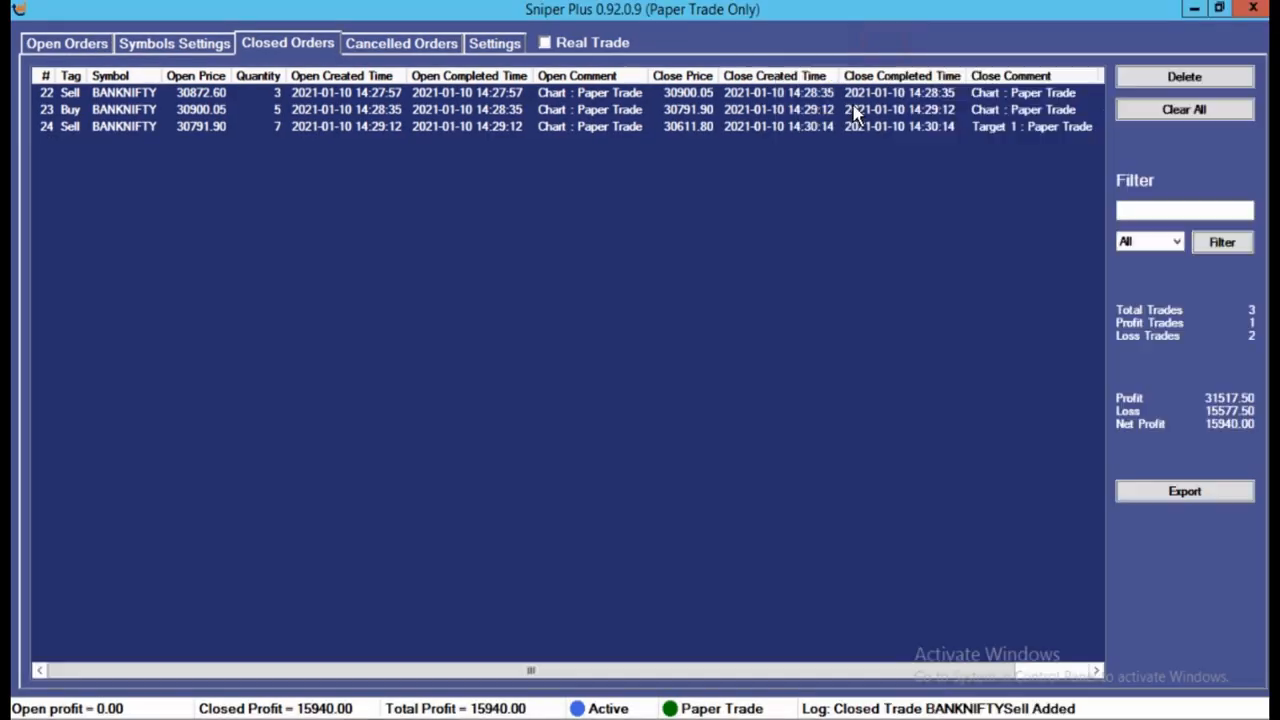
{"action": "left_click", "coordinate": [432, 100]}
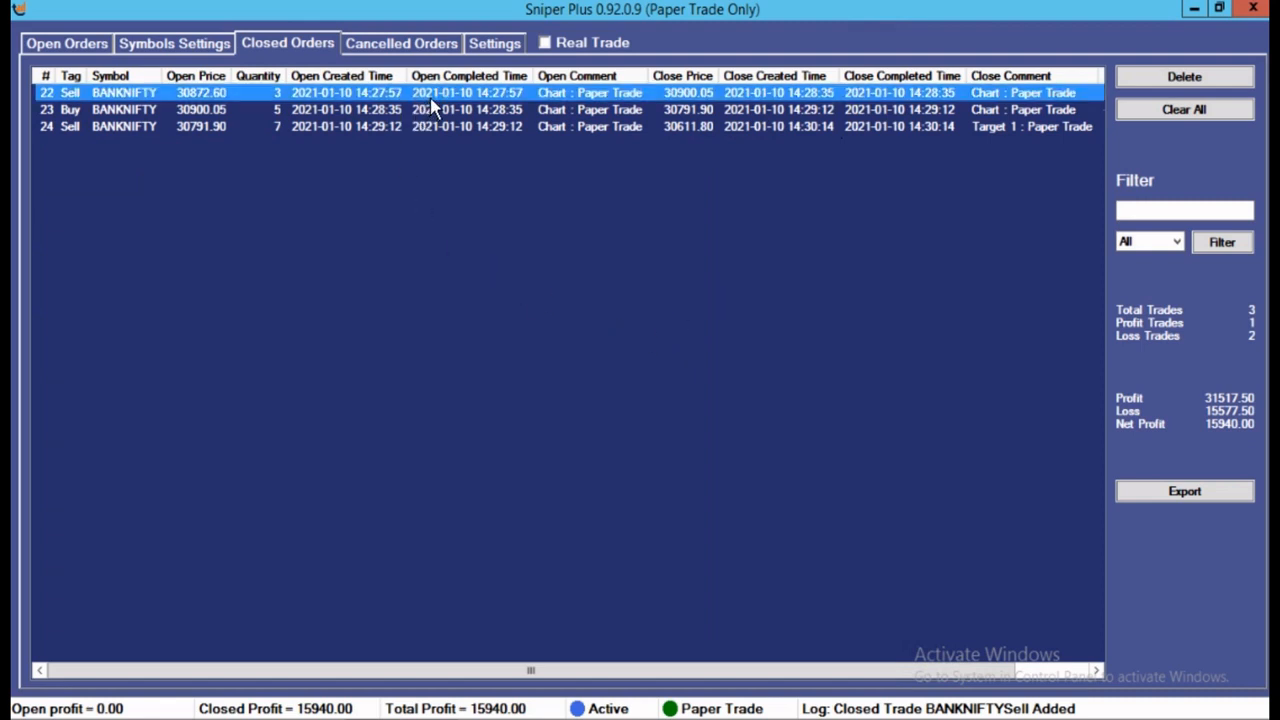
{"action": "left_click", "coordinate": [431, 111]}
{"action": "left_click", "coordinate": [432, 128]}
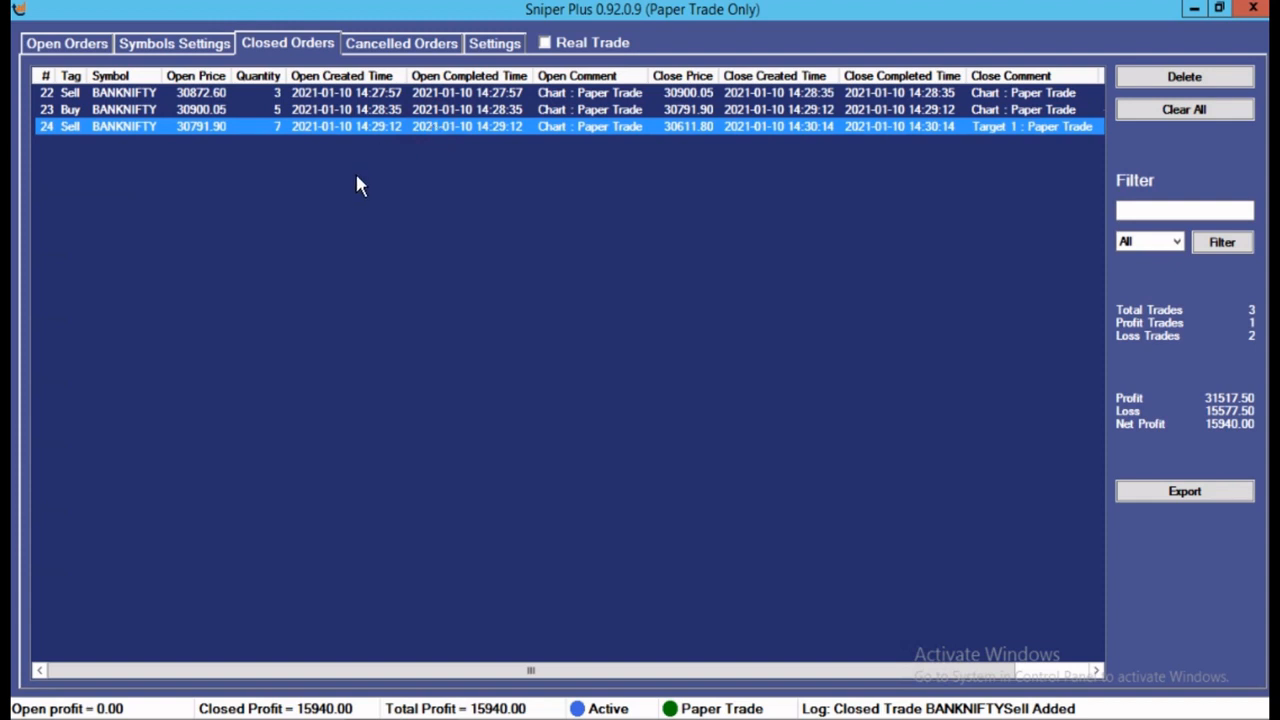
{"action": "left_click", "coordinate": [327, 93]}
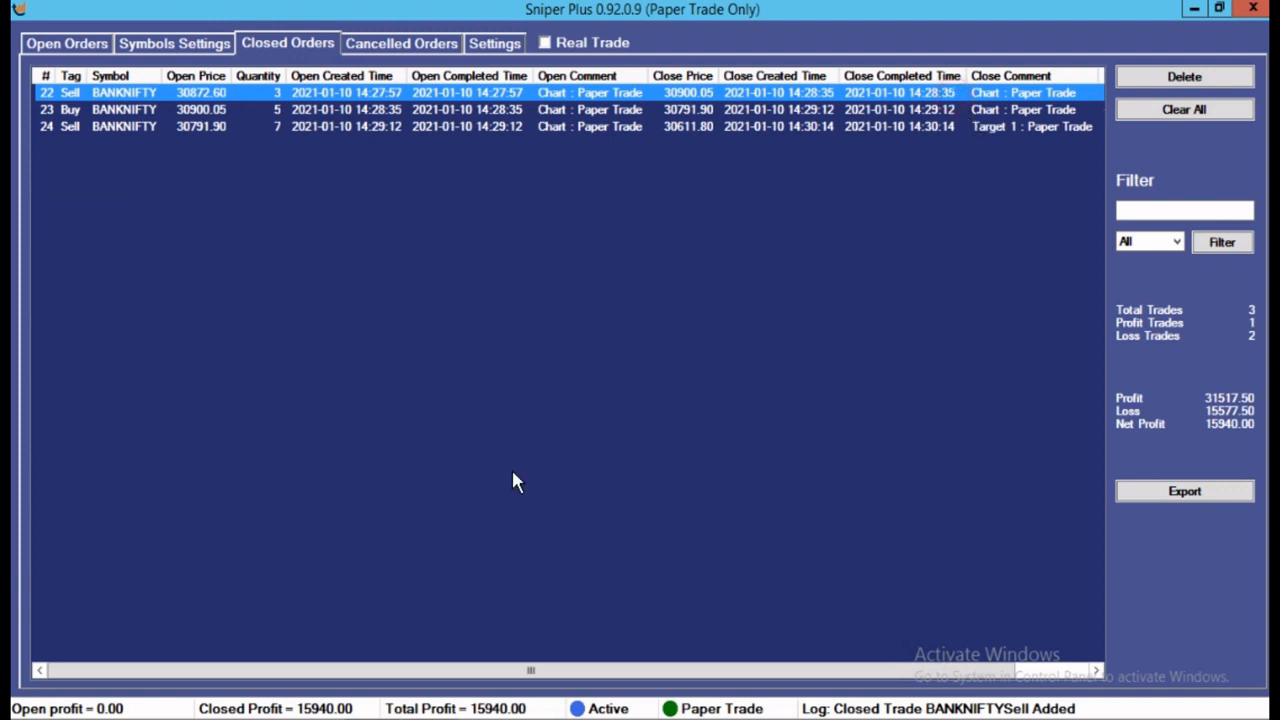
Step: Compare the quantity and profit of each closed BANKNIFTY trade
{"action": "left_click_drag", "start_coordinate": [338, 670], "coordinate": [674, 671]}
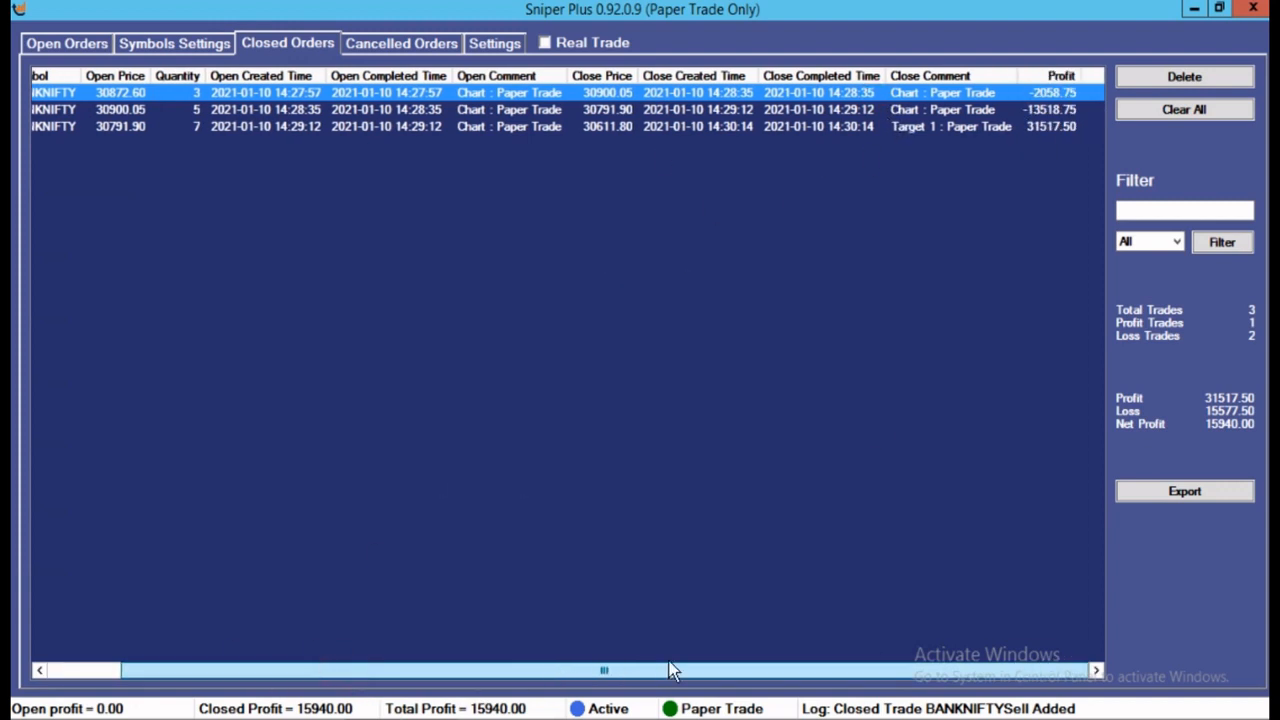
{"action": "left_click", "coordinate": [1052, 111]}
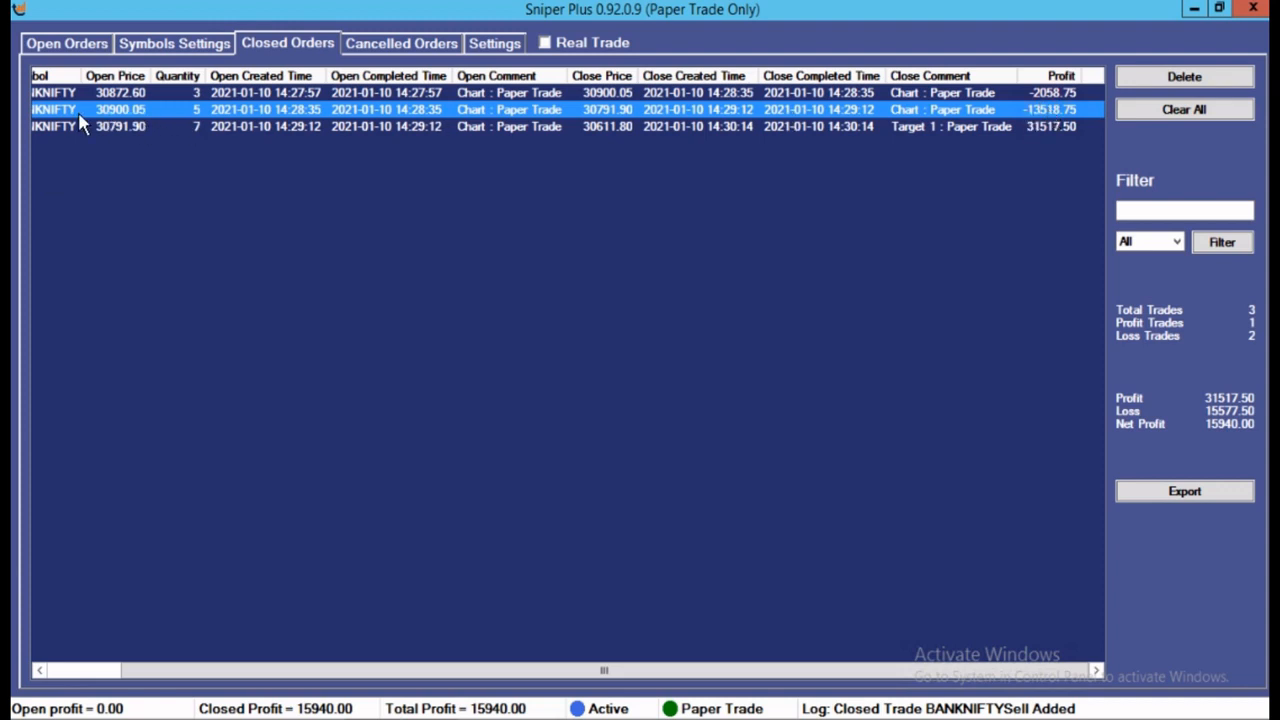
{"action": "left_click", "coordinate": [1055, 93]}
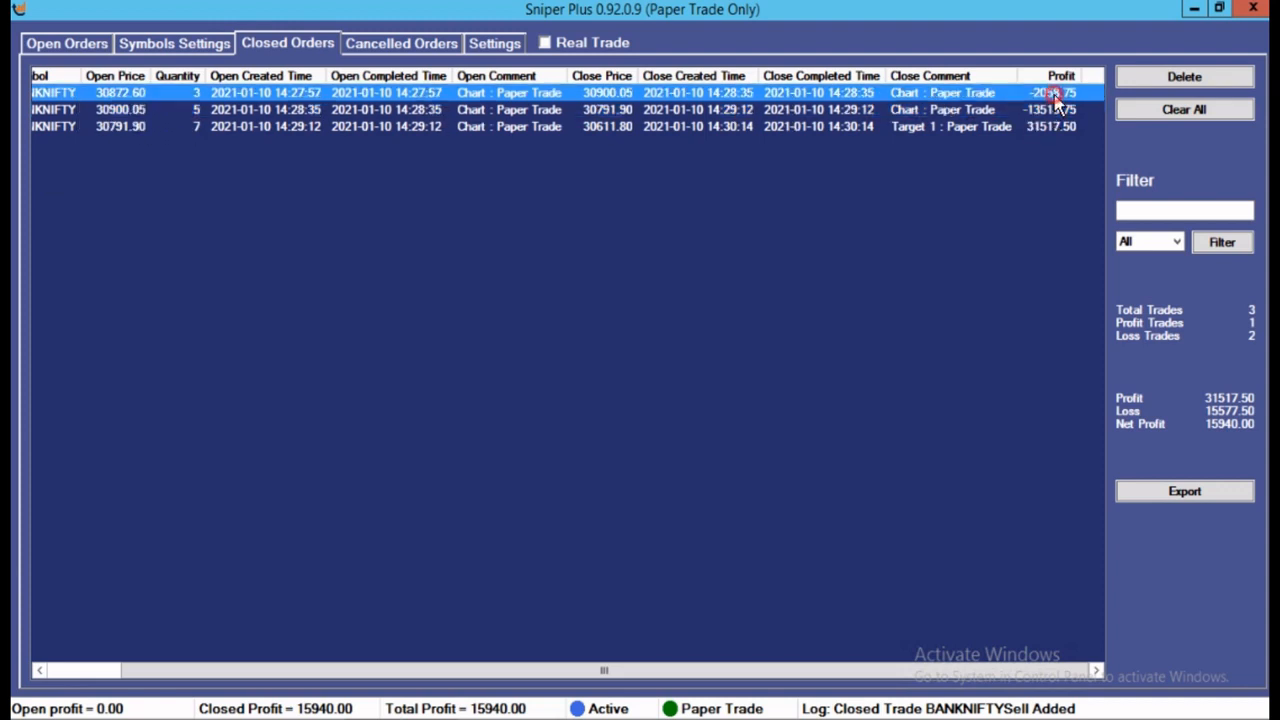
{"action": "left_click", "coordinate": [160, 106]}
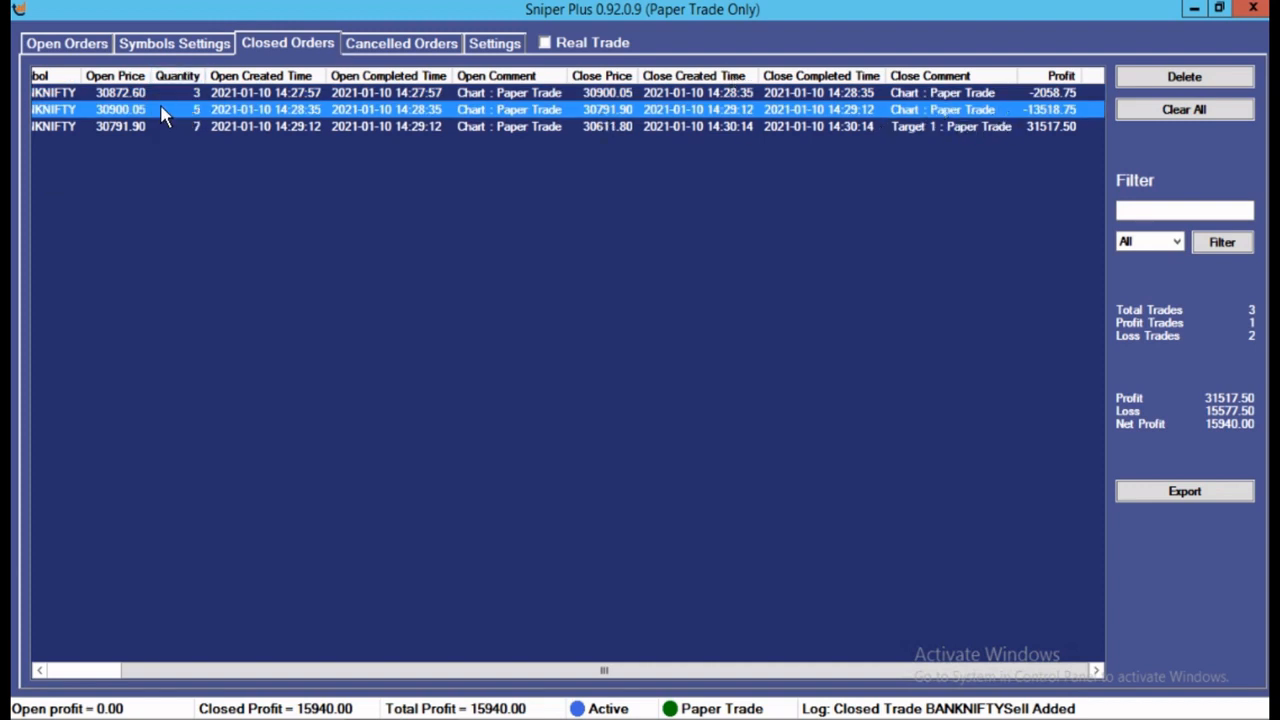
{"action": "left_click", "coordinate": [170, 128]}
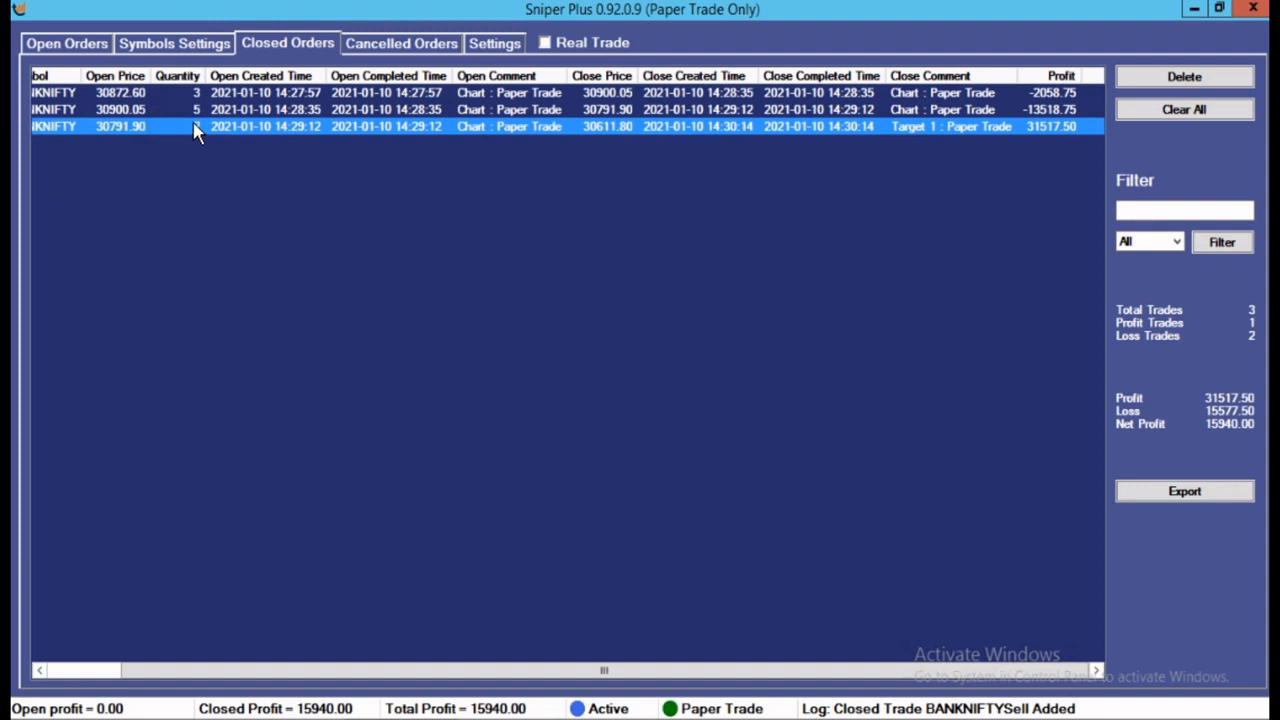
{"action": "left_click", "coordinate": [1063, 107]}
{"action": "left_click", "coordinate": [1035, 128]}
Step: Set BANKNIFTY's Add Quantity to *2 in the symbol settings and save the entry
{"action": "left_click", "coordinate": [212, 45]}
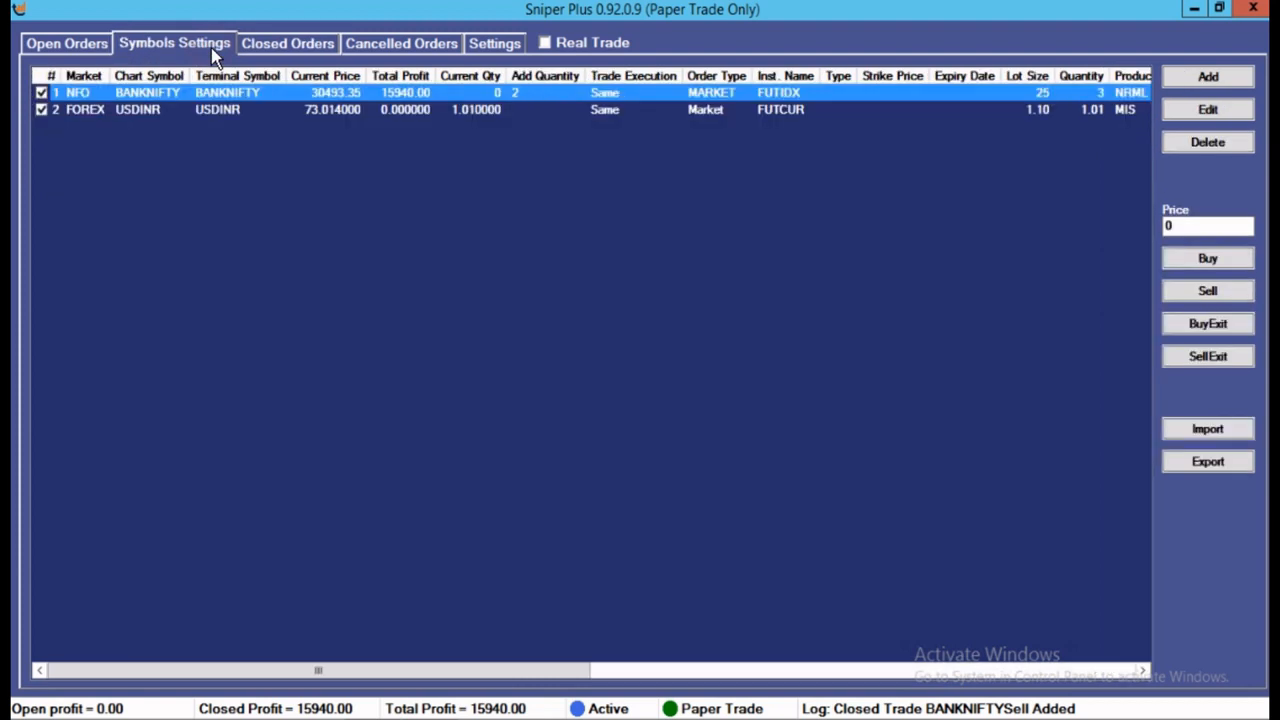
{"action": "double_click", "coordinate": [333, 92]}
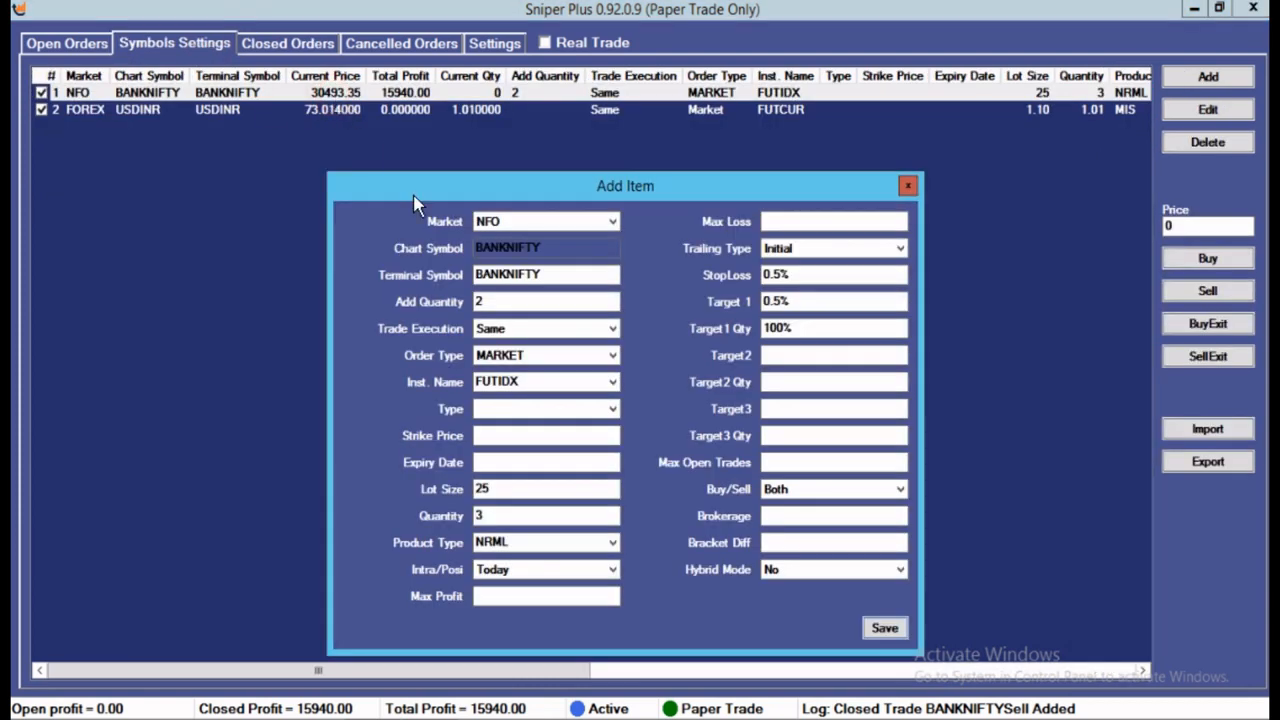
{"action": "left_click", "coordinate": [499, 303]}
{"action": "double_click", "coordinate": [499, 303]}
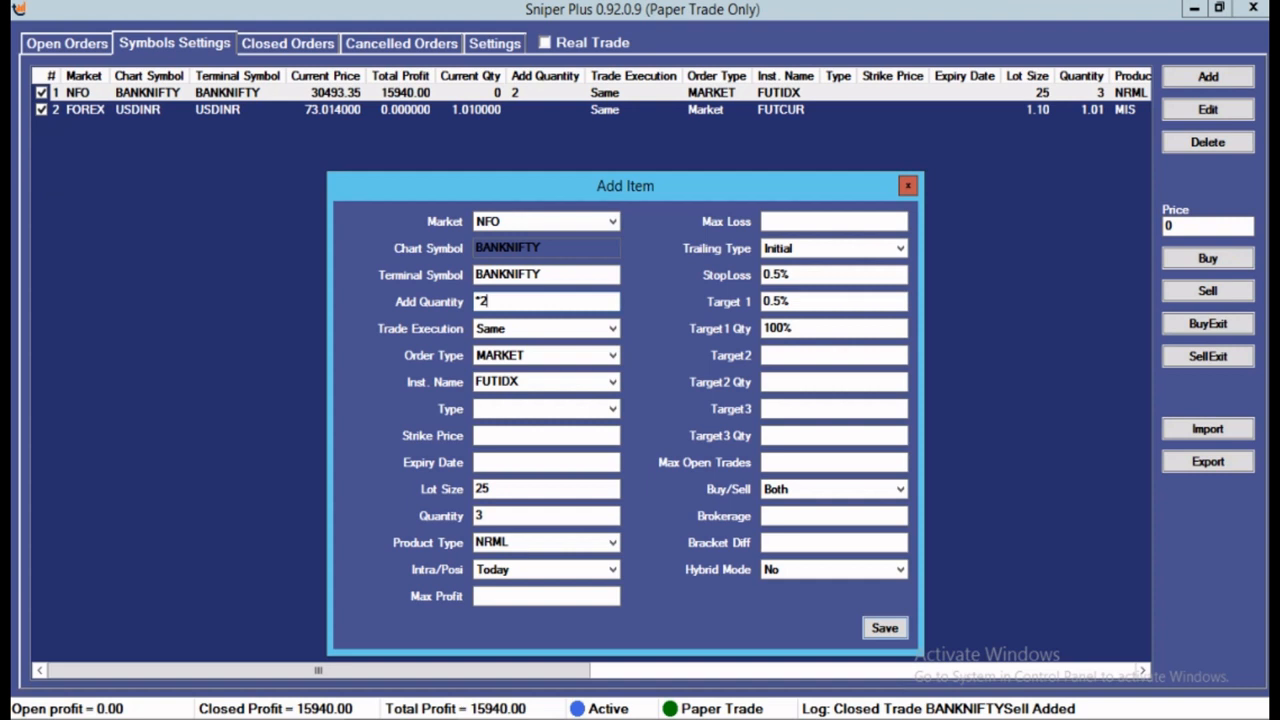
{"action": "double_click", "coordinate": [500, 302]}
{"action": "left_click", "coordinate": [884, 628]}
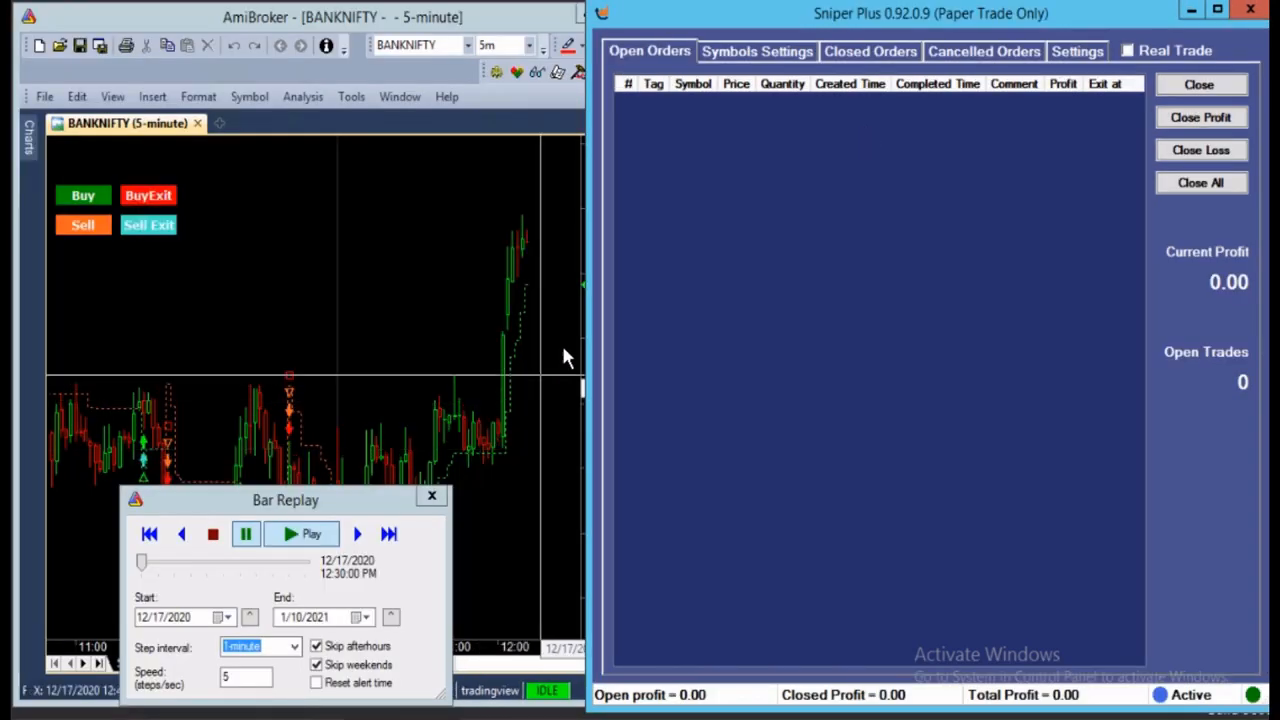
Step: Check the closed and open order lists in Sniper Plus, and move the Bar Replay window higher over the AmiBroker chart
{"action": "left_click", "coordinate": [563, 357]}
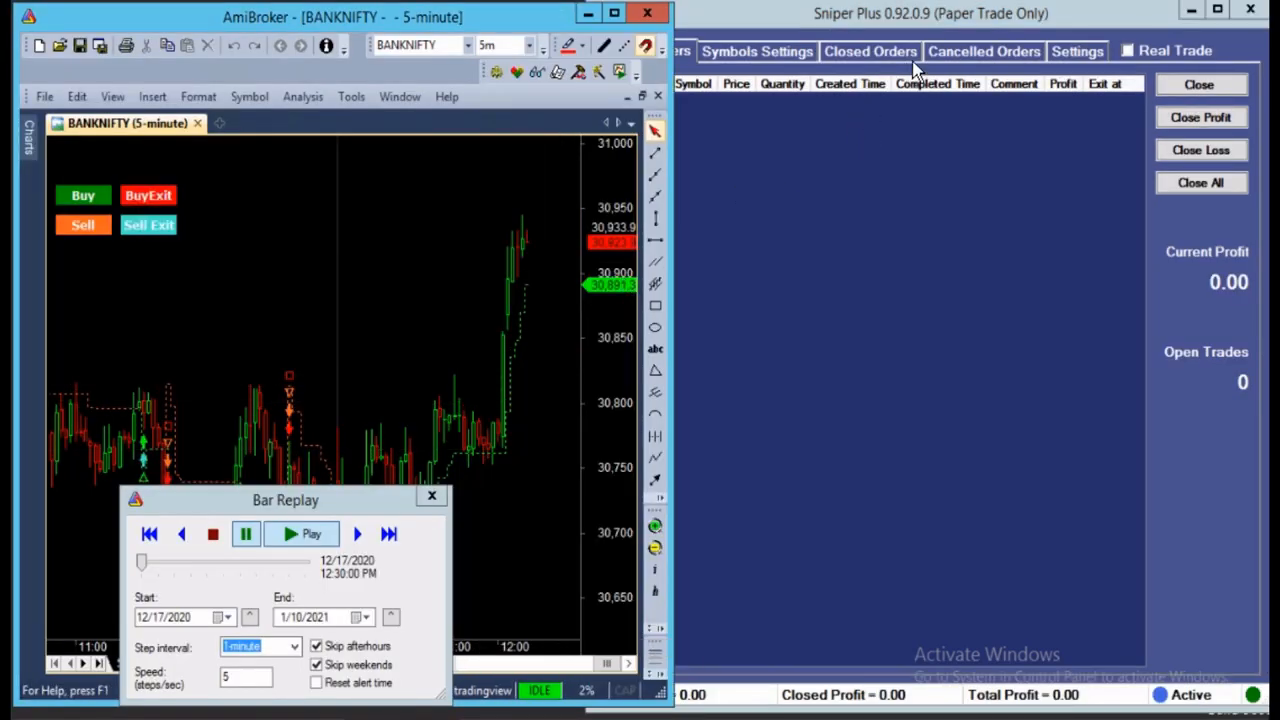
{"action": "left_click", "coordinate": [895, 55]}
{"action": "left_click", "coordinate": [665, 55]}
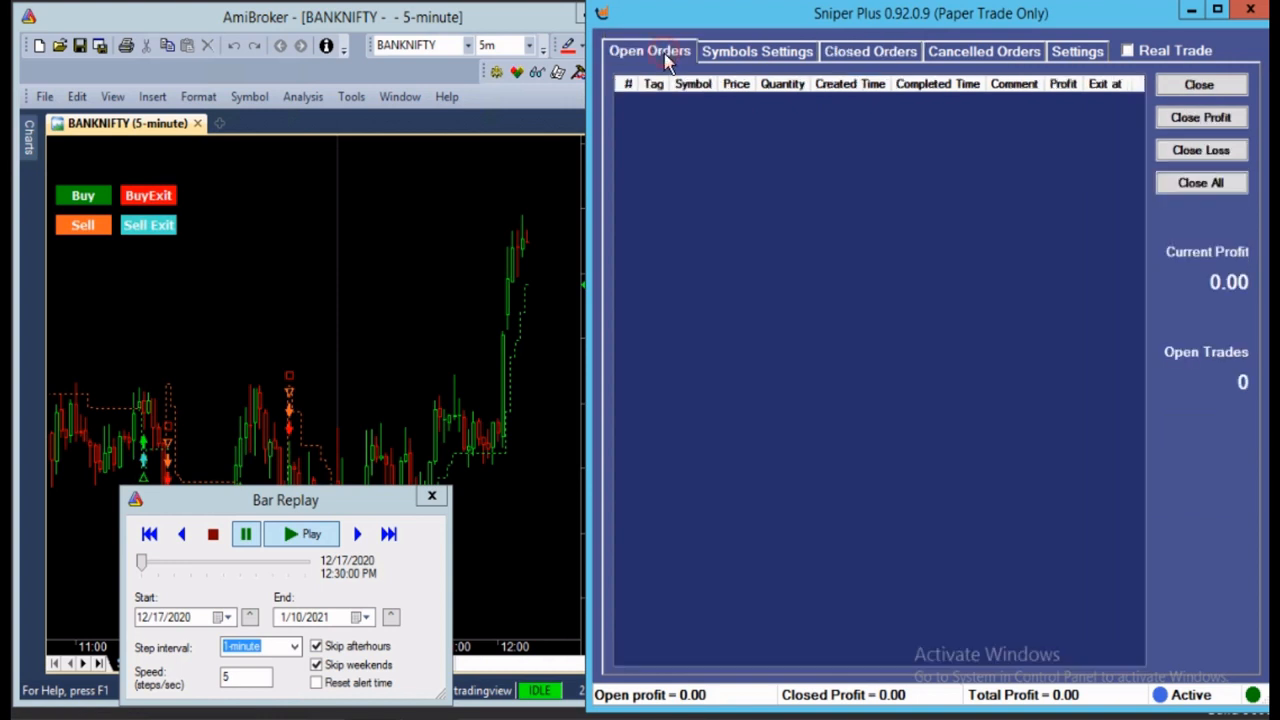
{"action": "left_click", "coordinate": [836, 55]}
{"action": "left_click", "coordinate": [680, 56]}
{"action": "left_click", "coordinate": [553, 310]}
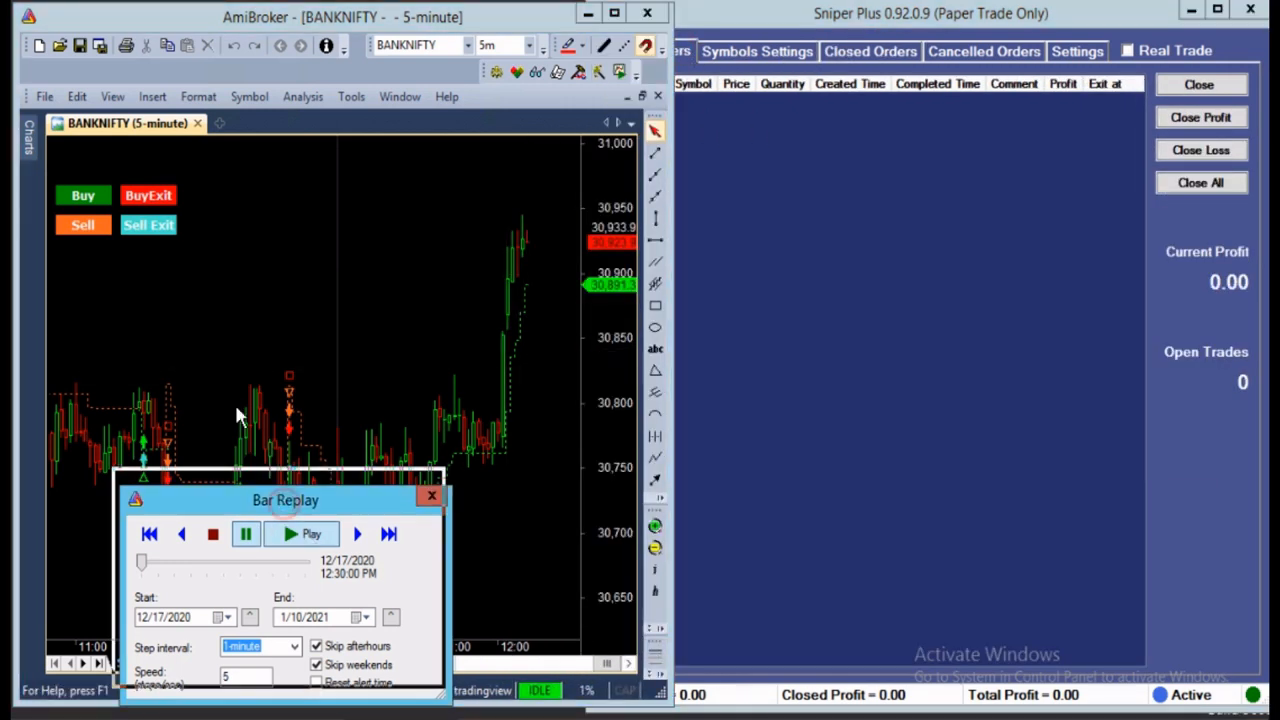
{"action": "left_click_drag", "start_coordinate": [283, 500], "coordinate": [240, 364]}
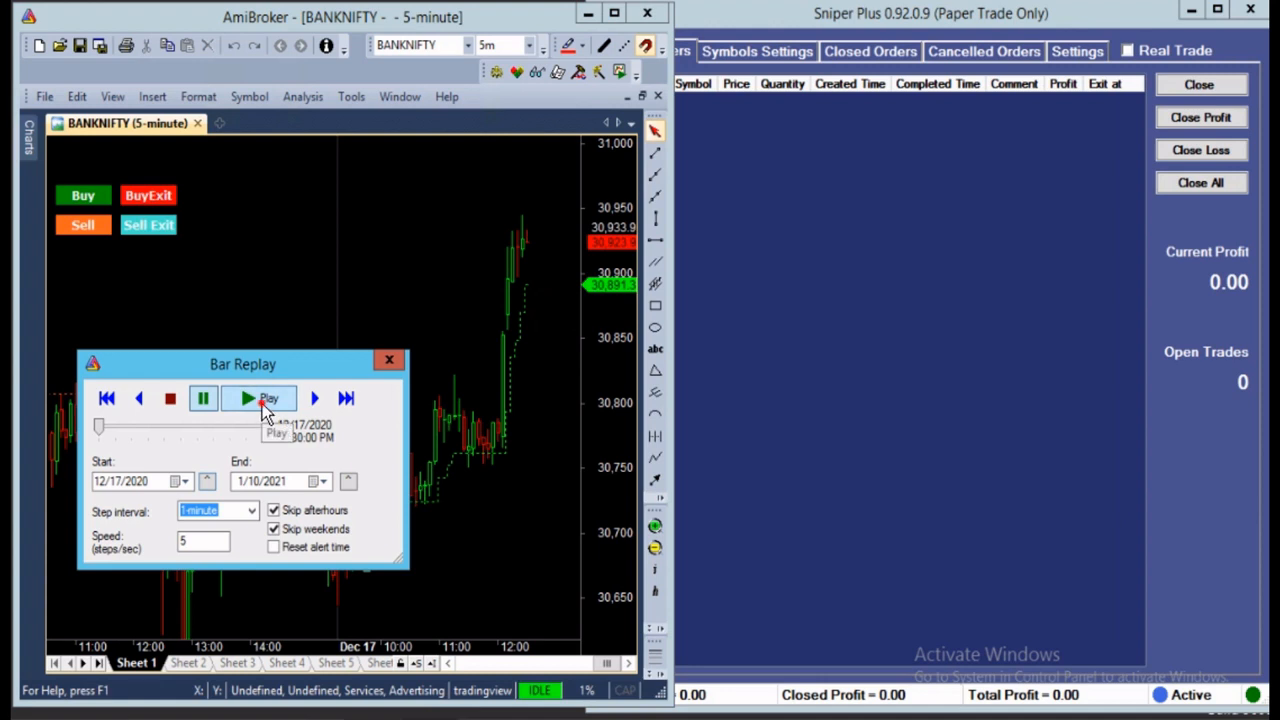
Step: Play the BANKNIFTY bar replay, inspect the open Sell order in Sniper Plus, and pause the replay once the order has closed
{"action": "left_click", "coordinate": [262, 402]}
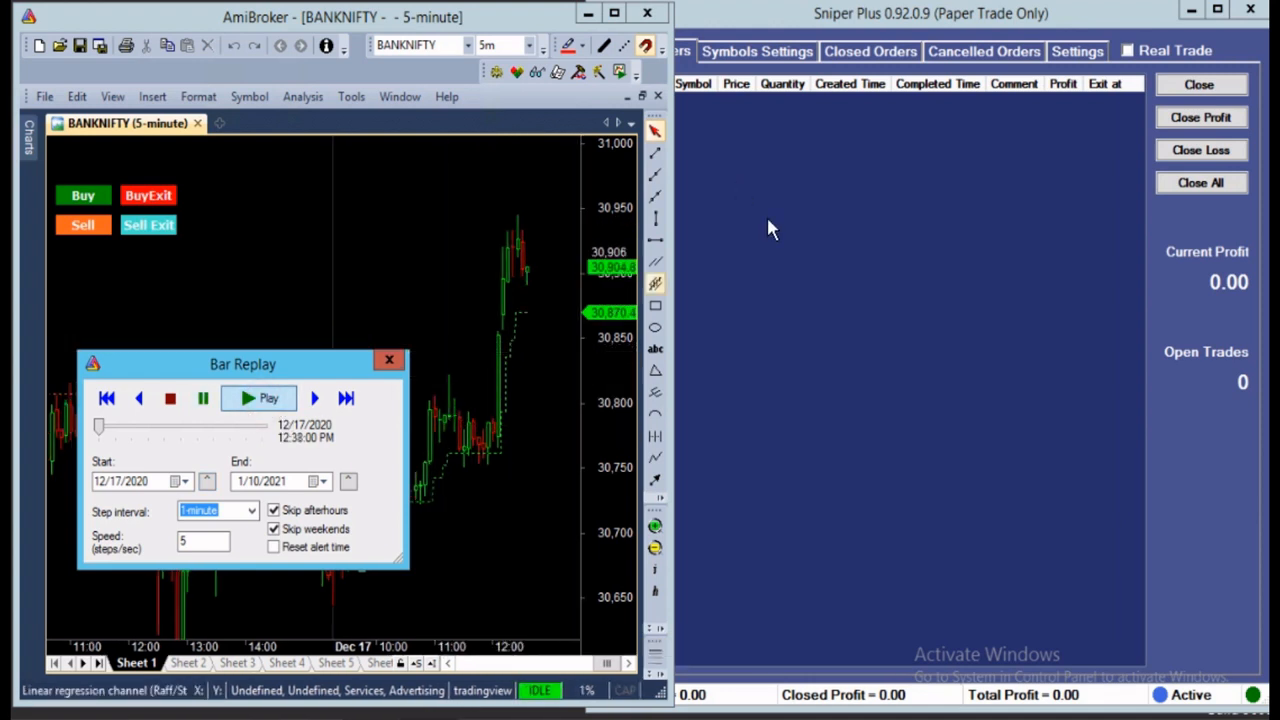
{"action": "left_click", "coordinate": [802, 254]}
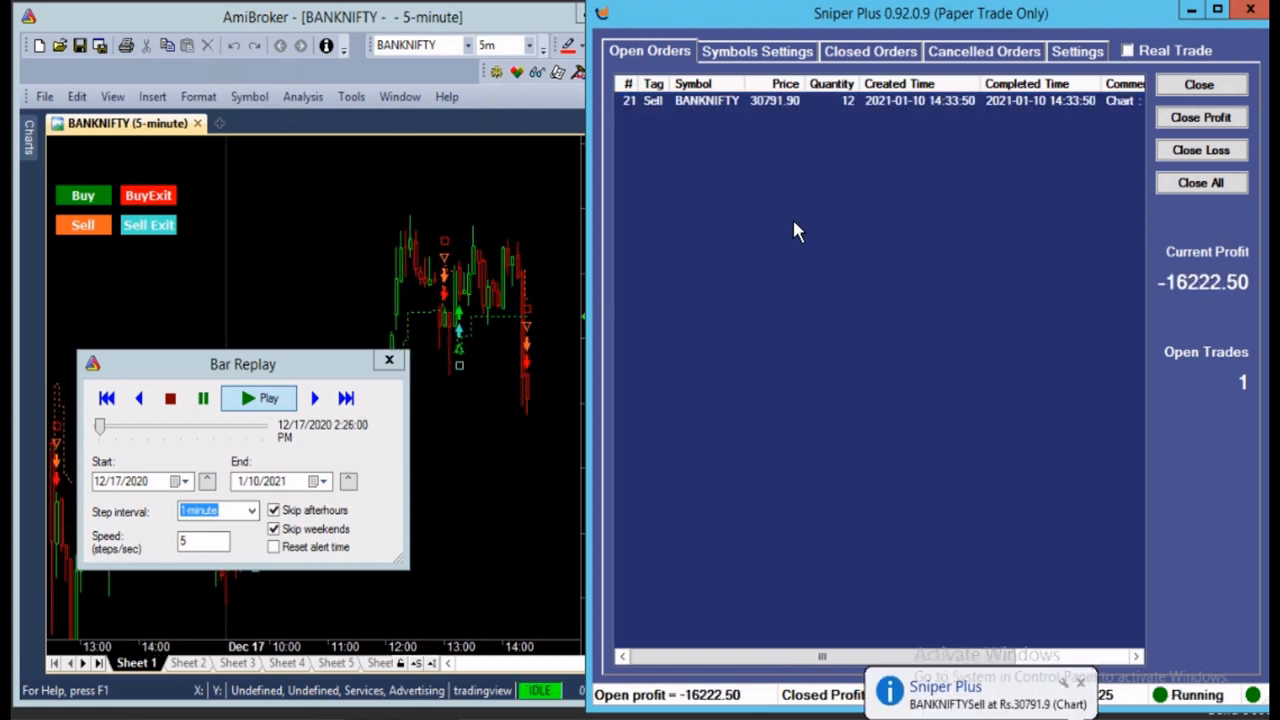
{"action": "left_click", "coordinate": [846, 101]}
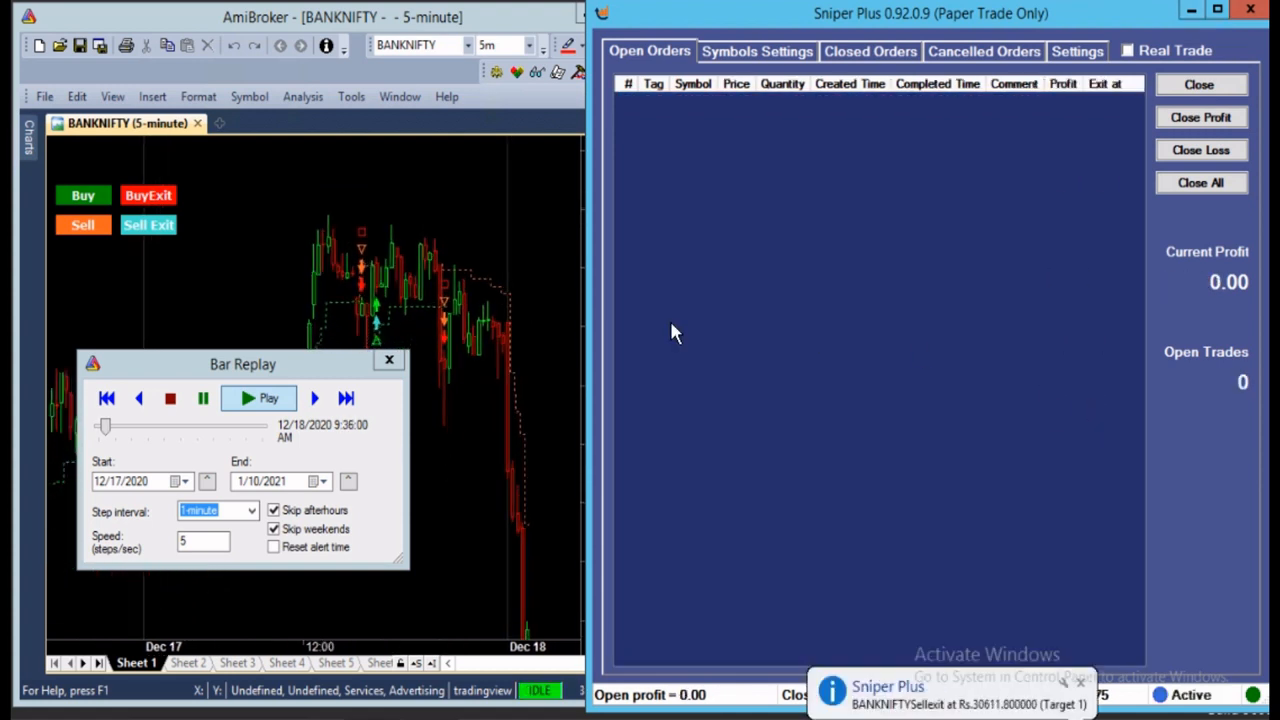
{"action": "left_click", "coordinate": [203, 398]}
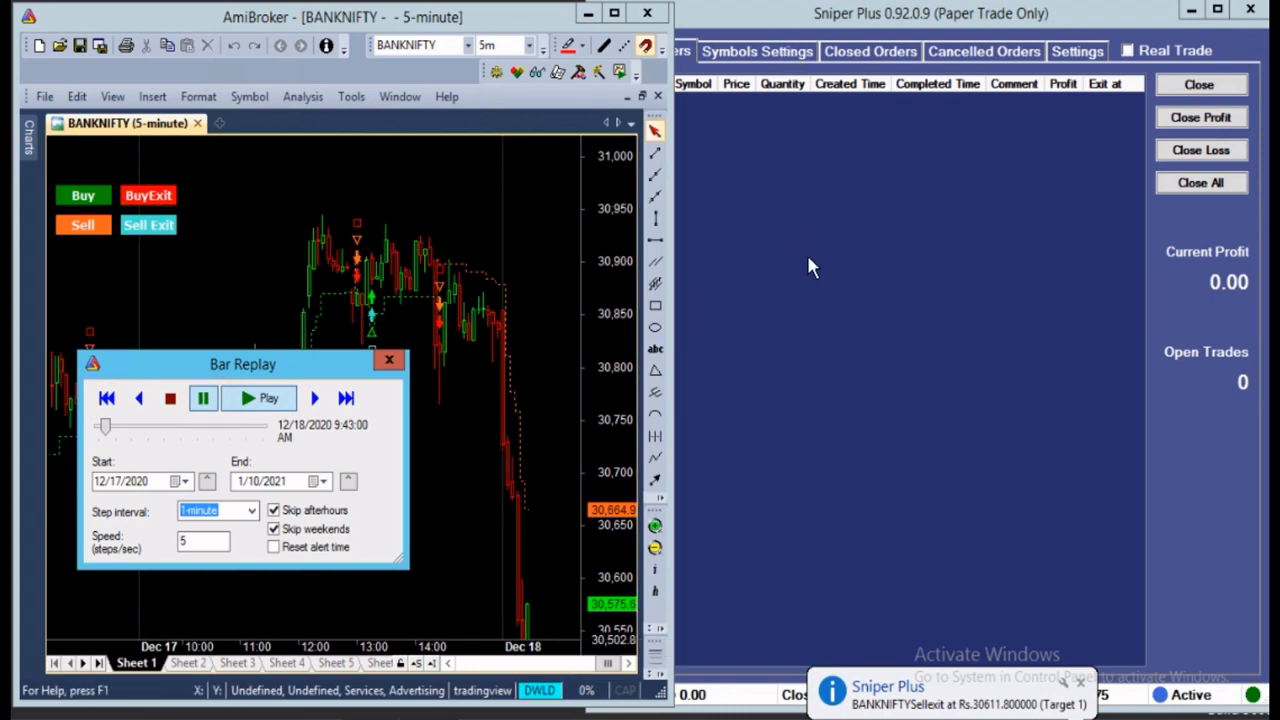
Step: Bring up the closed orders in Sniper Plus and maximize its window
{"action": "left_click", "coordinate": [808, 263]}
{"action": "left_click", "coordinate": [740, 52]}
{"action": "left_click", "coordinate": [872, 52]}
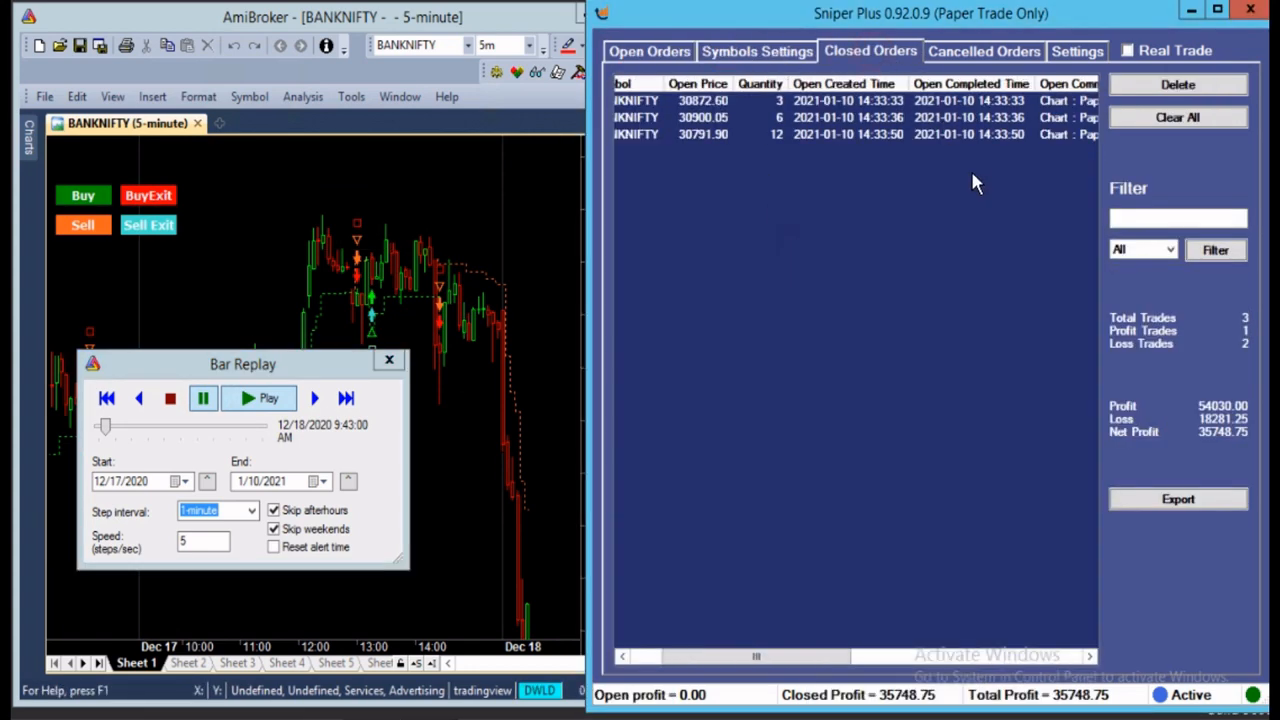
{"action": "left_click", "coordinate": [1218, 12]}
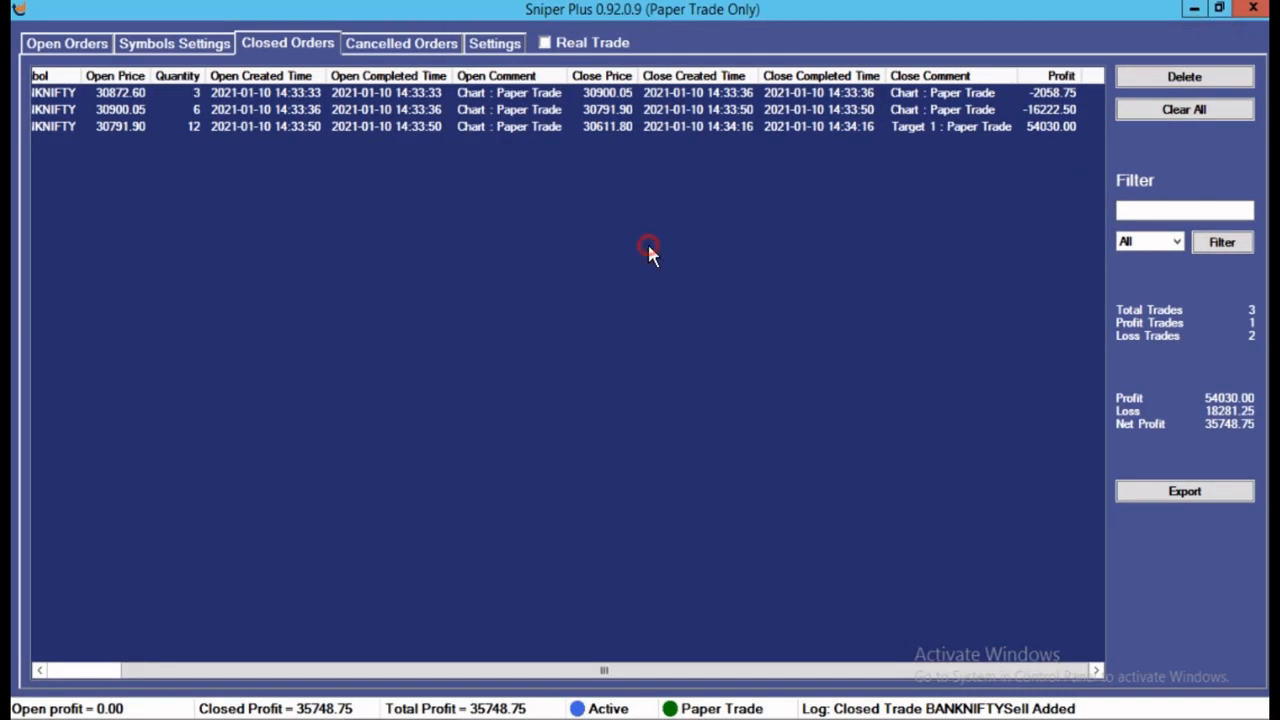
Step: Go through the three closed BANKNIFTY trades, comparing how quantity and profit develop with the *2 Add Quantity
{"action": "left_click", "coordinate": [368, 97]}
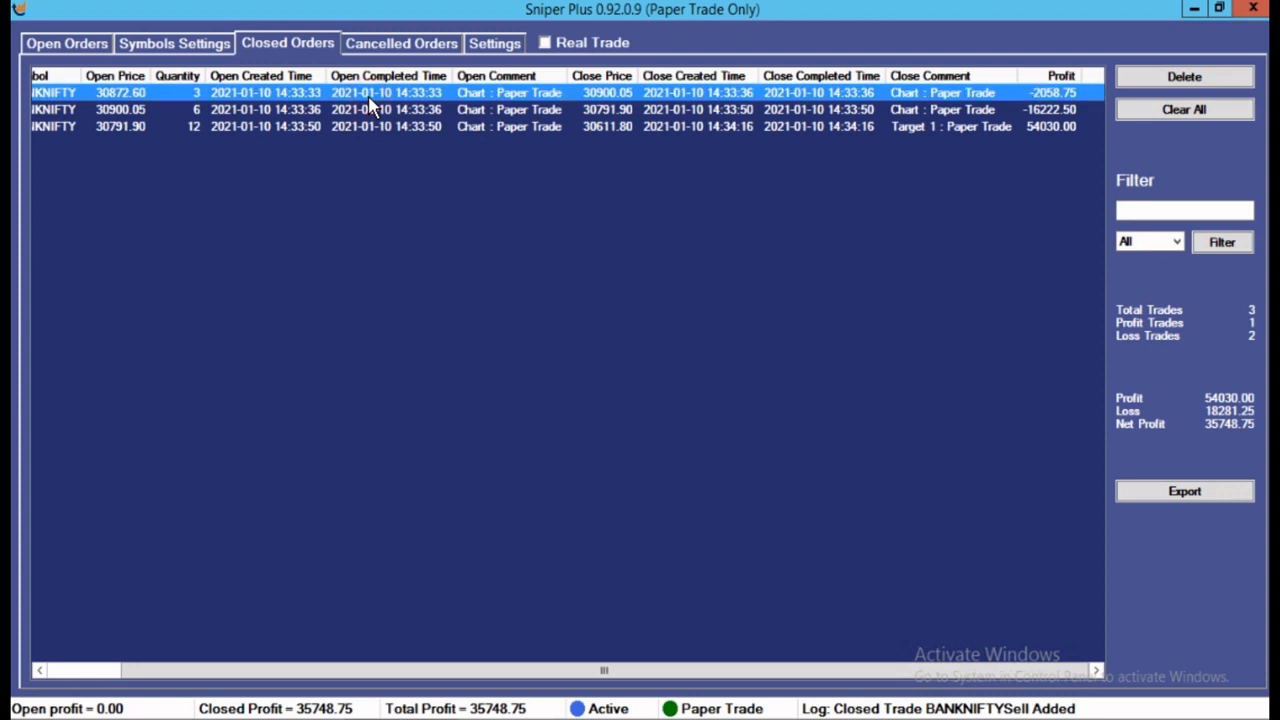
{"action": "left_click", "coordinate": [352, 110]}
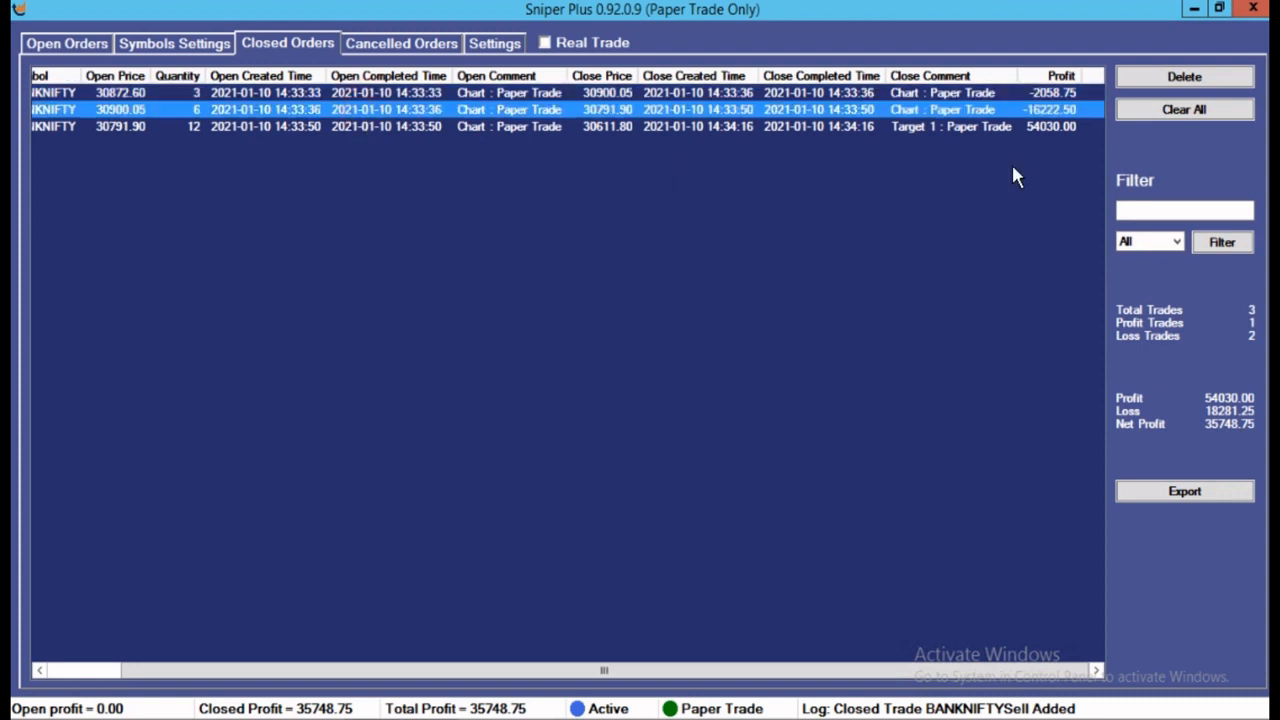
{"action": "left_click", "coordinate": [1050, 126]}
{"action": "left_click", "coordinate": [1058, 93]}
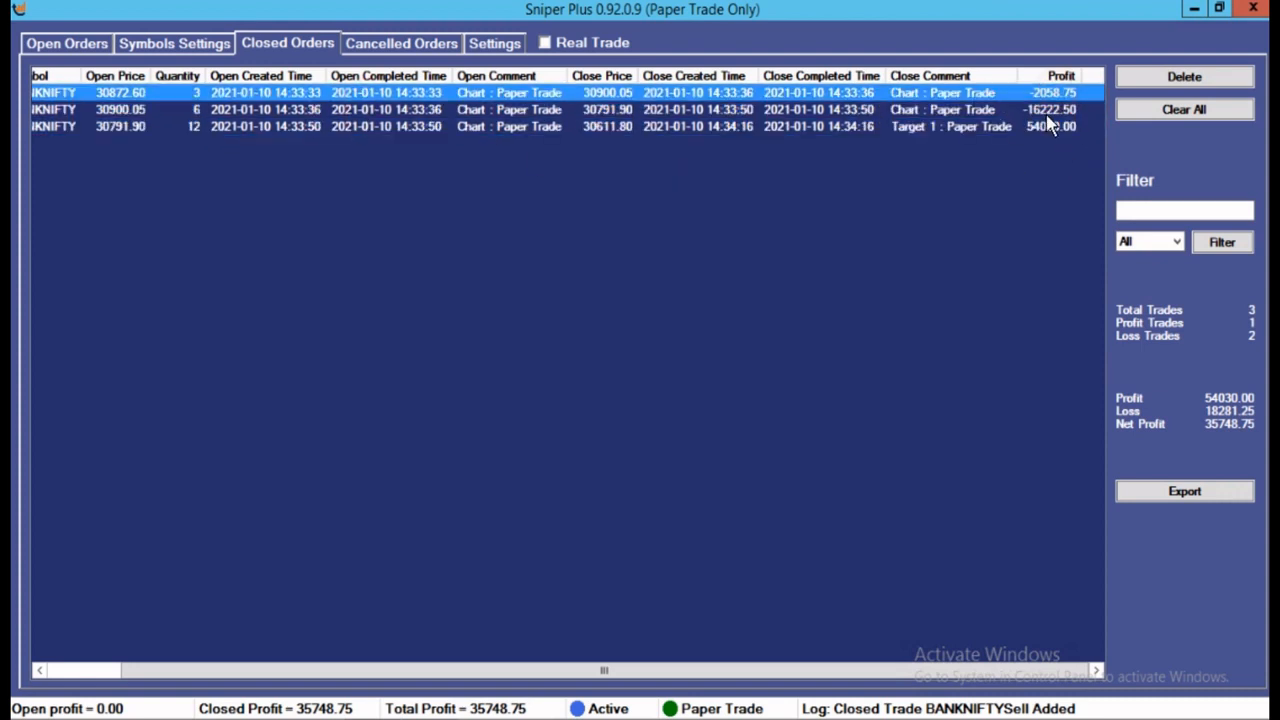
{"action": "left_click", "coordinate": [1055, 110]}
{"action": "left_click", "coordinate": [1050, 126]}
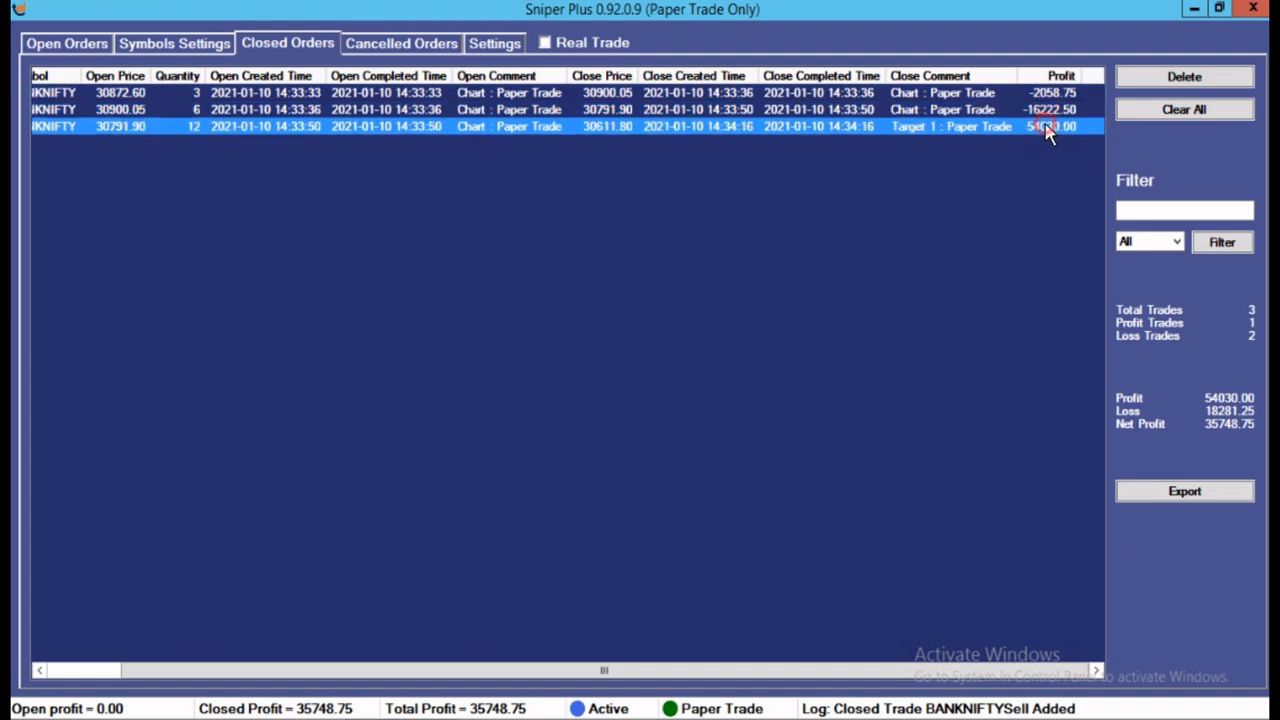
Step: Clear all closed orders and return to the symbol settings
{"action": "left_click", "coordinate": [165, 43]}
{"action": "left_click", "coordinate": [1204, 110]}
{"action": "left_click", "coordinate": [207, 45]}
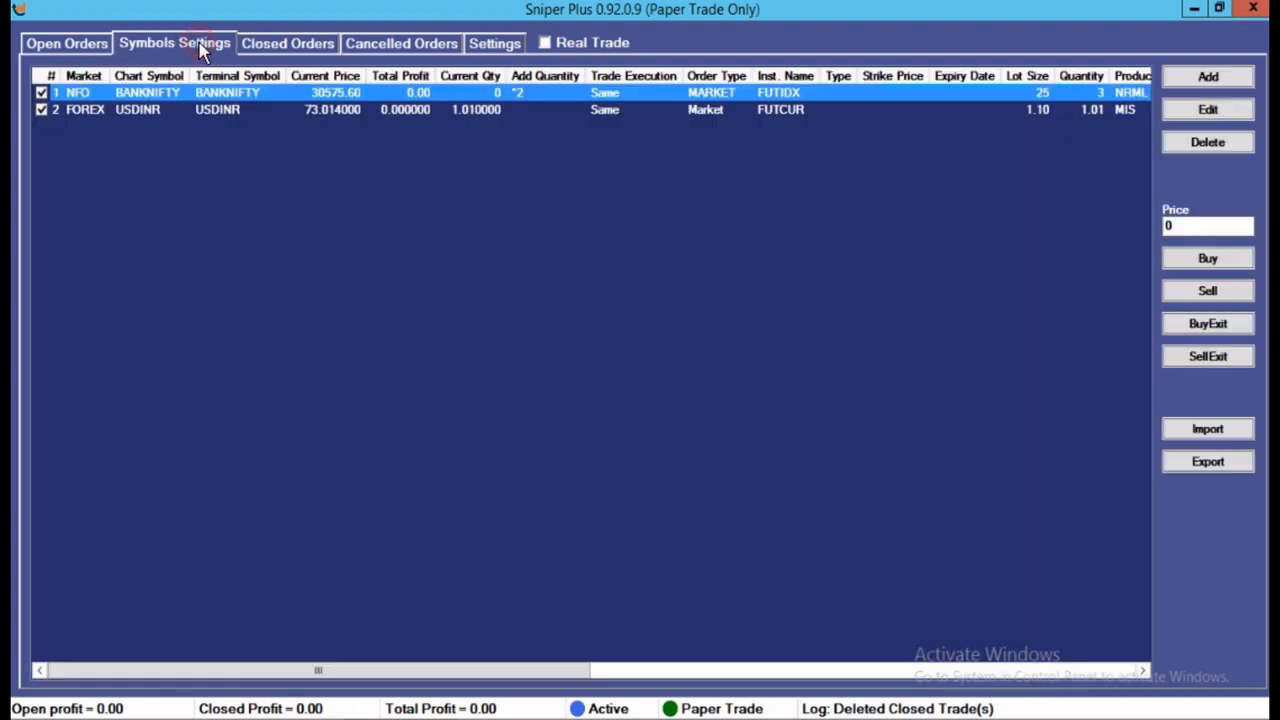
Step: Review BANKNIFTY's symbol entry, select Today for Intra/Posi and save the entry
{"action": "double_click", "coordinate": [346, 92]}
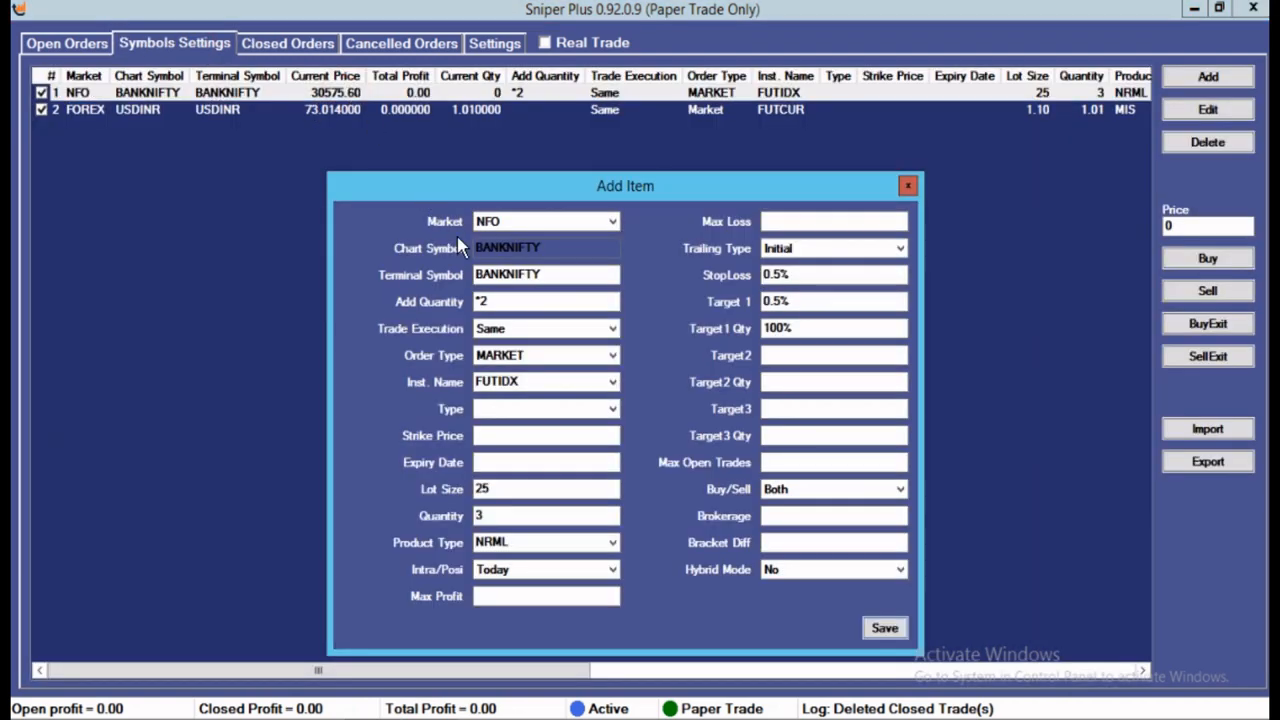
{"action": "left_click", "coordinate": [480, 436]}
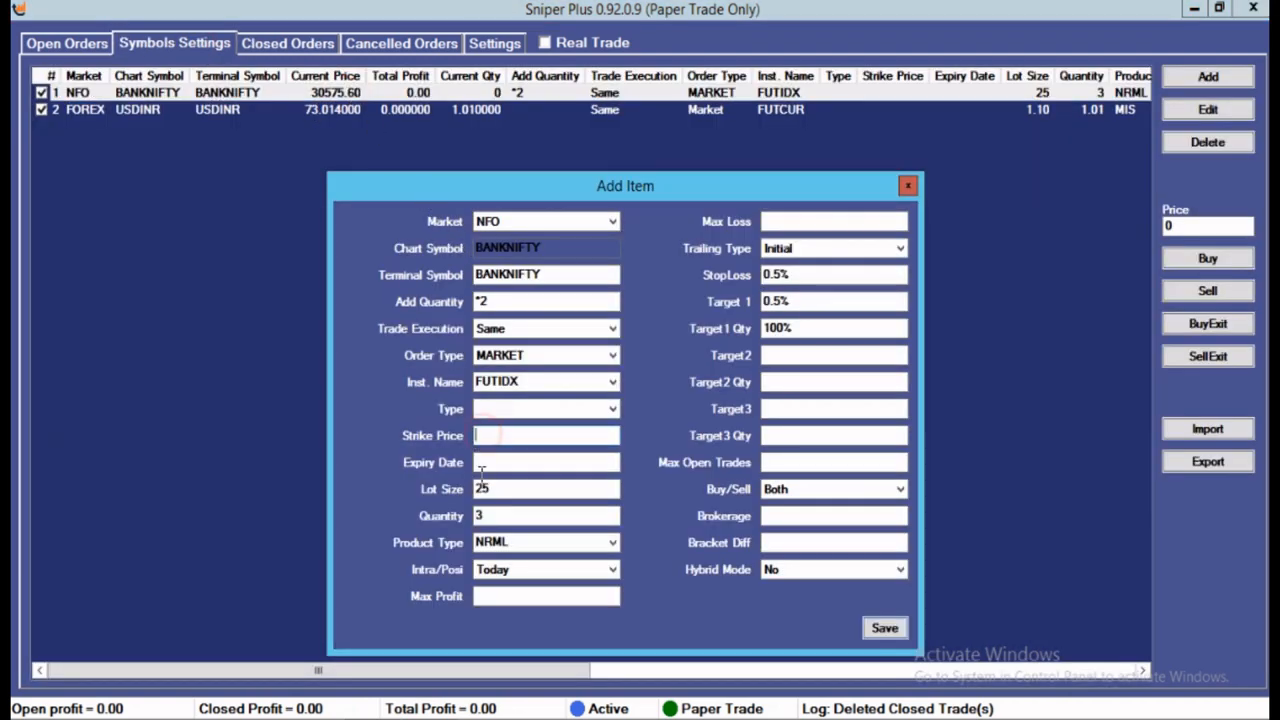
{"action": "left_click", "coordinate": [498, 515]}
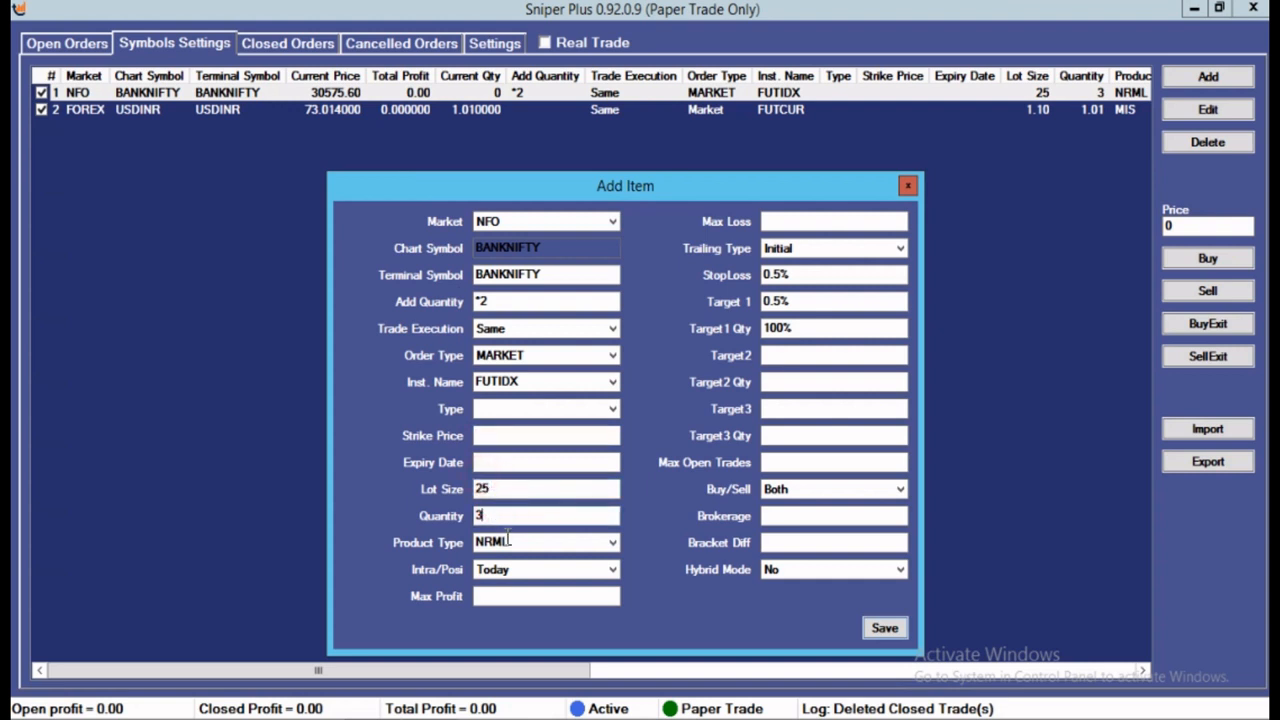
{"action": "left_click", "coordinate": [510, 569]}
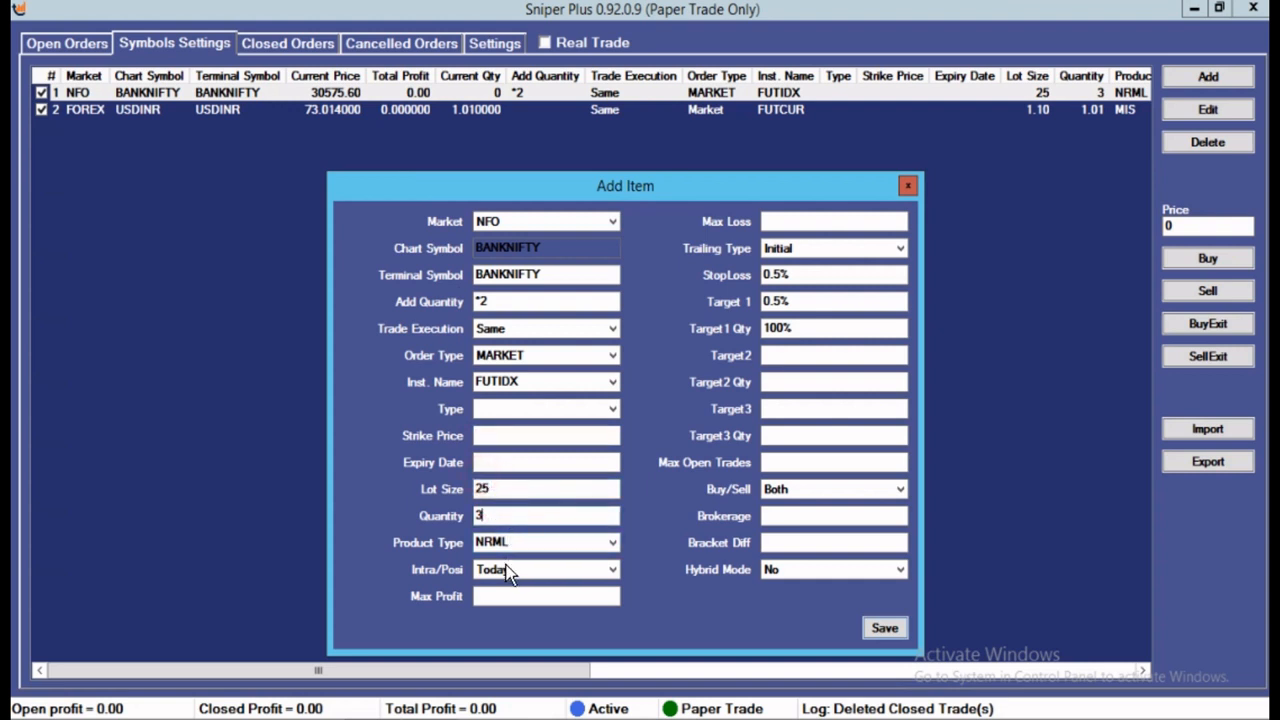
{"action": "left_click", "coordinate": [390, 586]}
{"action": "left_click", "coordinate": [545, 572]}
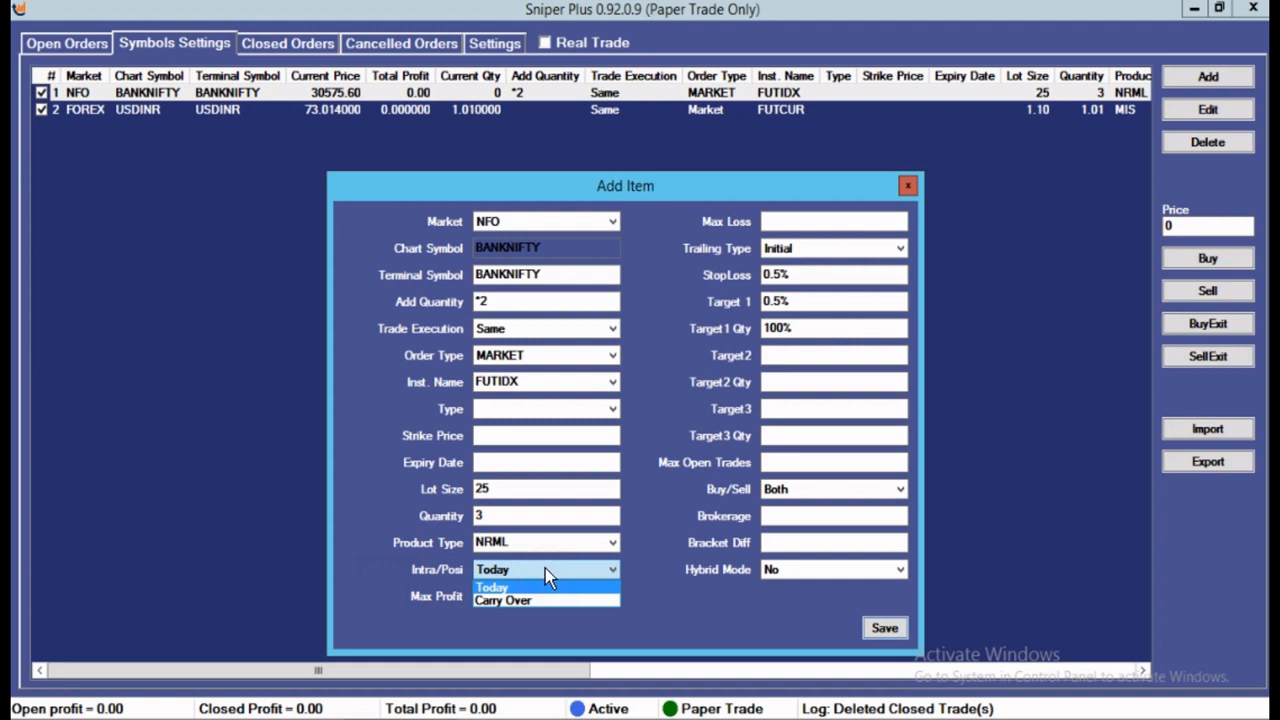
{"action": "left_click", "coordinate": [538, 587]}
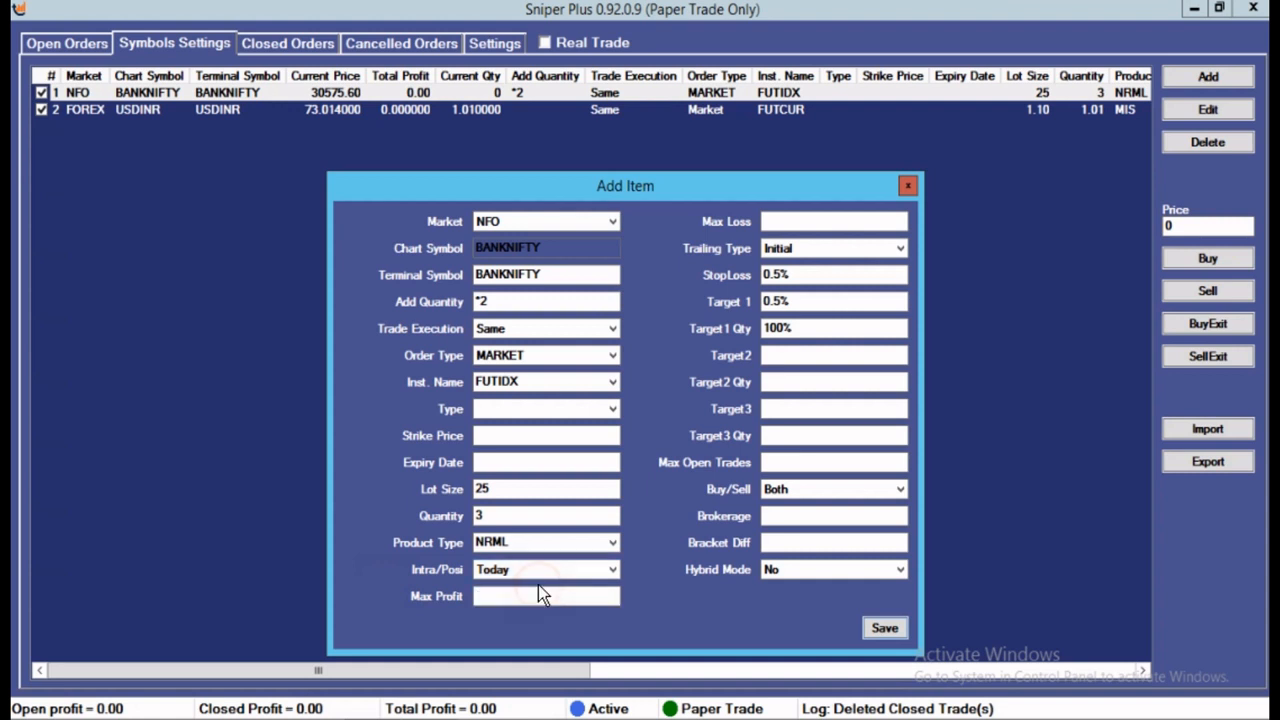
{"action": "left_click", "coordinate": [884, 628]}
Step: Set the NFO market times to start 10:00:44, end 14:00:44 and square off 15:00:44, and save them
{"action": "left_click", "coordinate": [500, 50]}
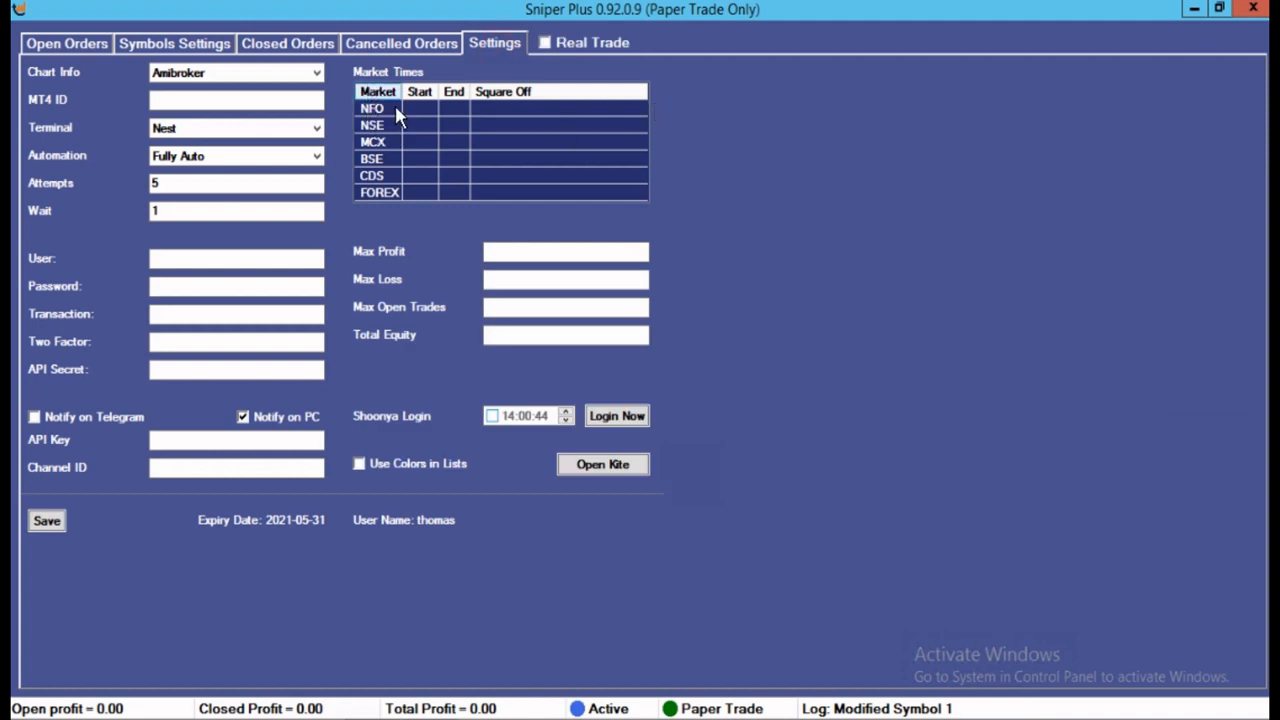
{"action": "left_click", "coordinate": [147, 48]}
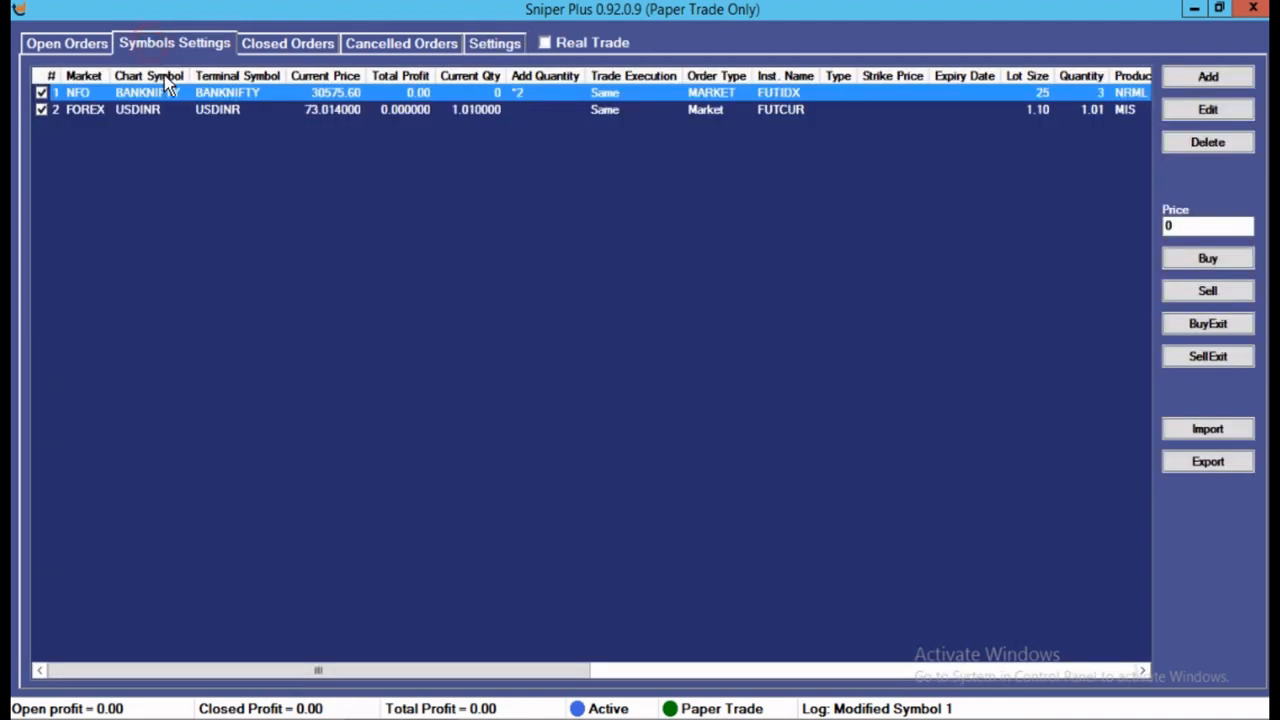
{"action": "left_click", "coordinate": [476, 50]}
{"action": "double_click", "coordinate": [480, 110]}
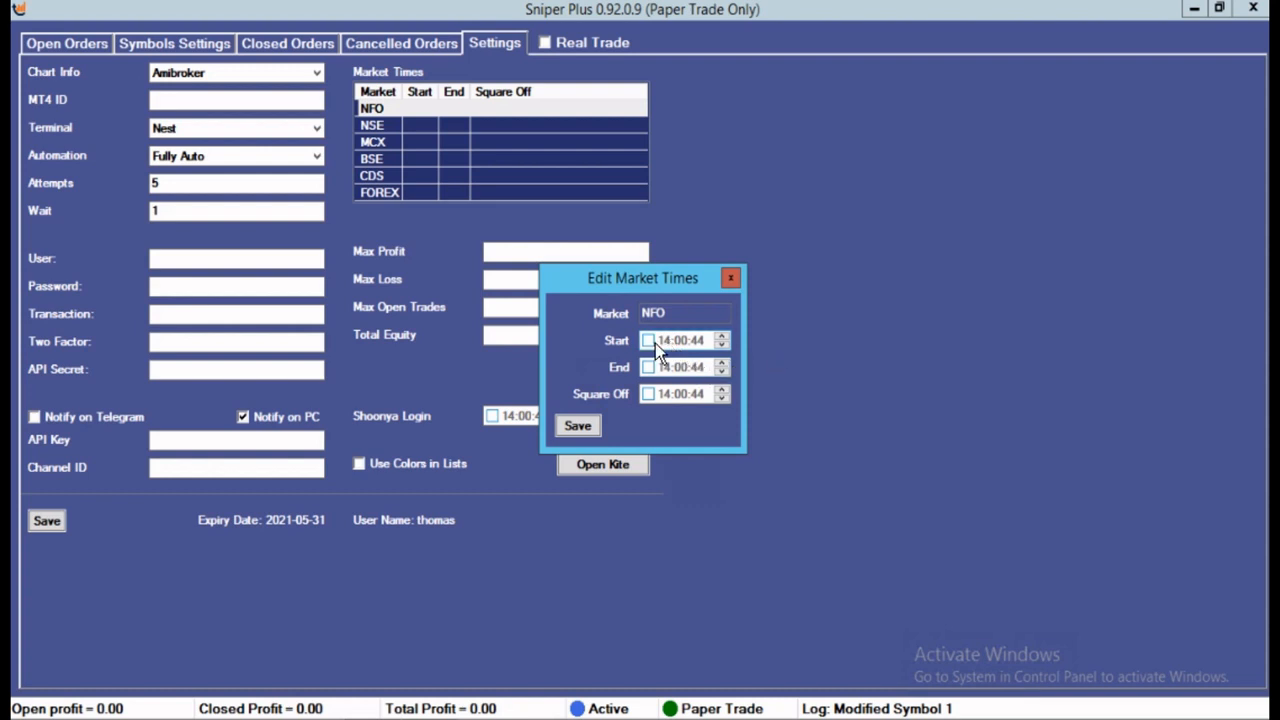
{"action": "left_click", "coordinate": [648, 341]}
{"action": "left_click", "coordinate": [660, 343]}
{"action": "left_click", "coordinate": [663, 369]}
{"action": "left_click", "coordinate": [649, 395]}
{"action": "left_click", "coordinate": [660, 396]}
{"action": "type", "text": "15"}
{"action": "left_click", "coordinate": [588, 428]}
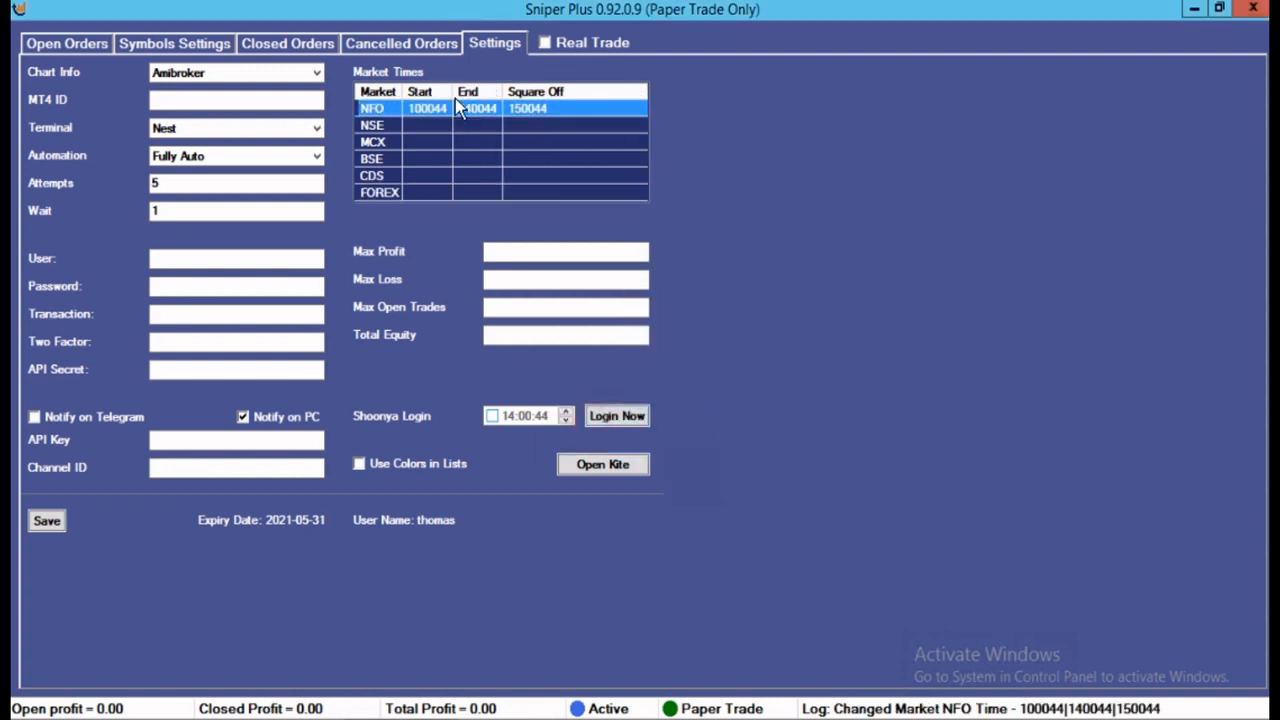
Step: Check BANKNIFTY's Intra/Posi options, save the entry with Today, and look up the NFO square off time
{"action": "left_click", "coordinate": [160, 42]}
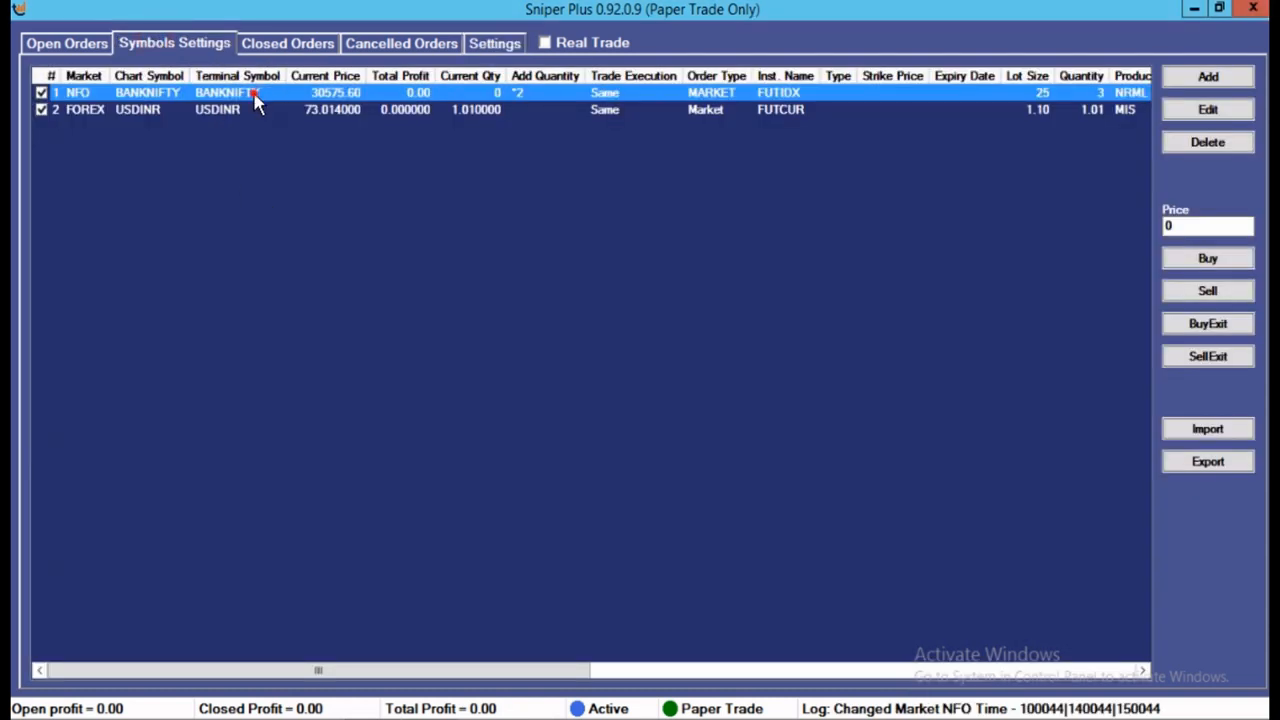
{"action": "double_click", "coordinate": [255, 100]}
{"action": "left_click", "coordinate": [508, 569]}
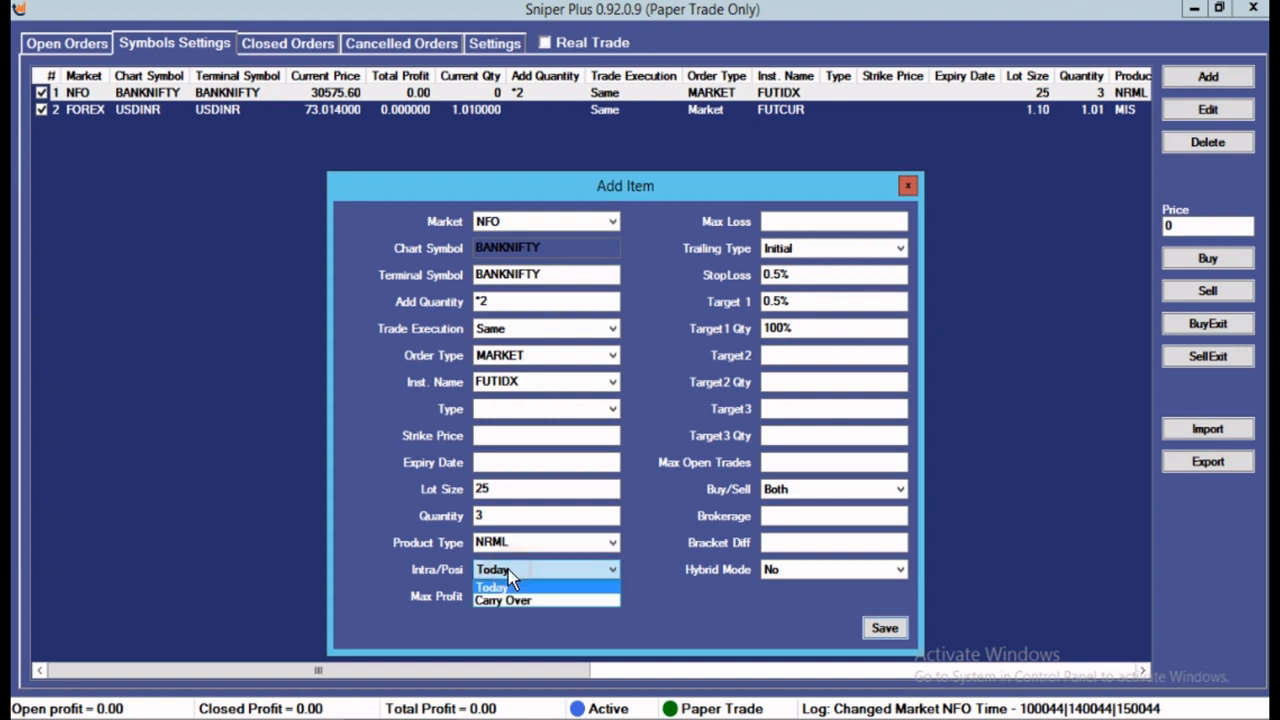
{"action": "left_click", "coordinate": [508, 569]}
{"action": "left_click", "coordinate": [878, 630]}
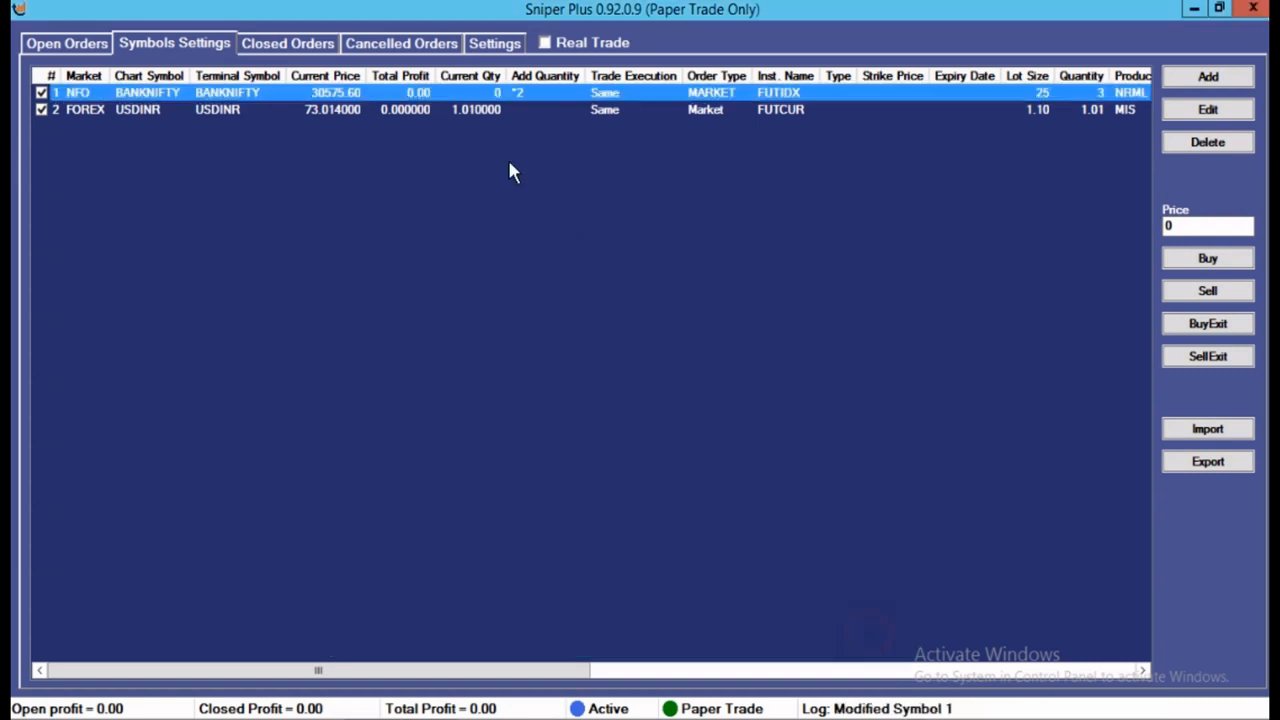
{"action": "left_click", "coordinate": [495, 44]}
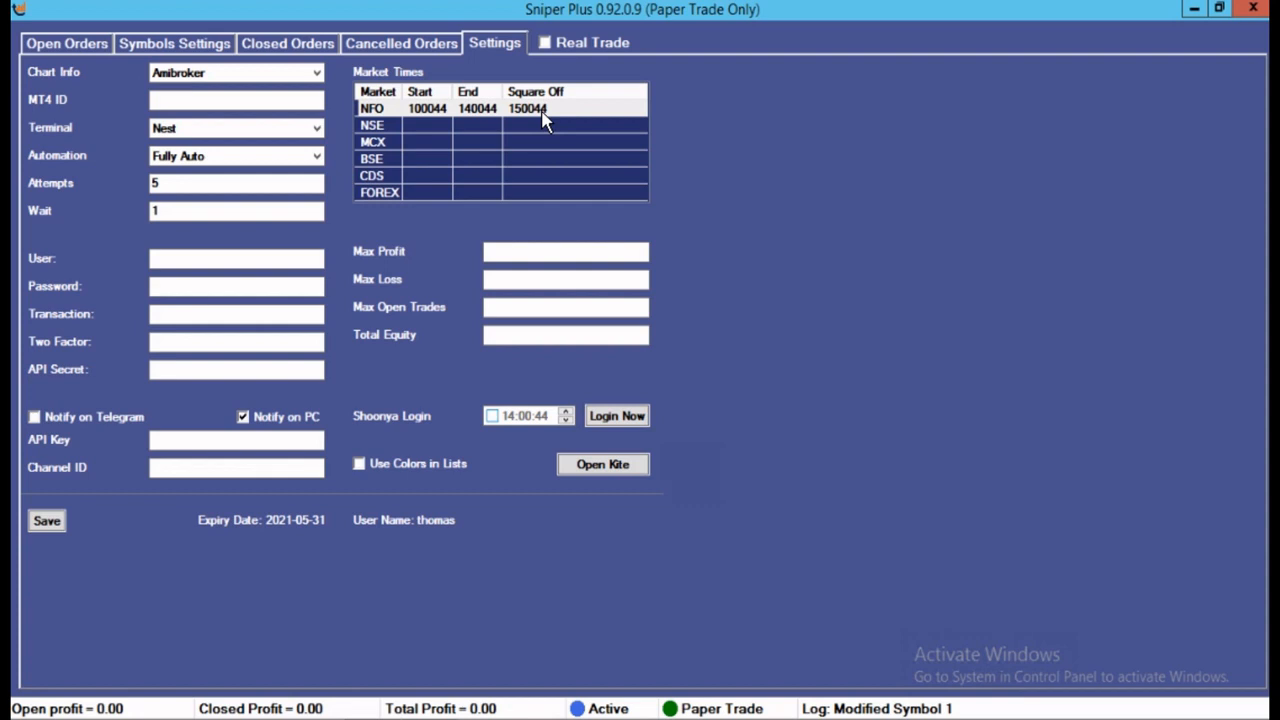
Step: Set BANKNIFTY's Intra/Posi to Carry Over and save the symbol entry
{"action": "left_click", "coordinate": [145, 42]}
{"action": "left_click", "coordinate": [298, 94]}
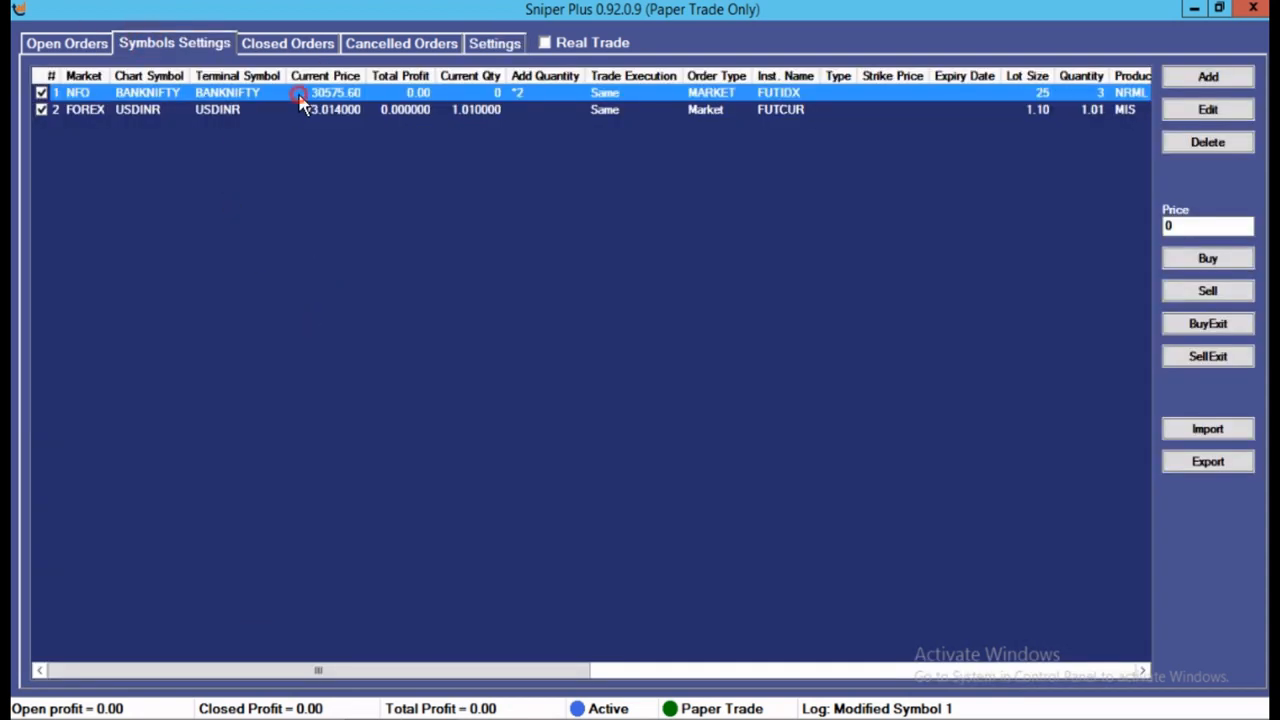
{"action": "double_click", "coordinate": [303, 100]}
{"action": "left_click", "coordinate": [540, 570]}
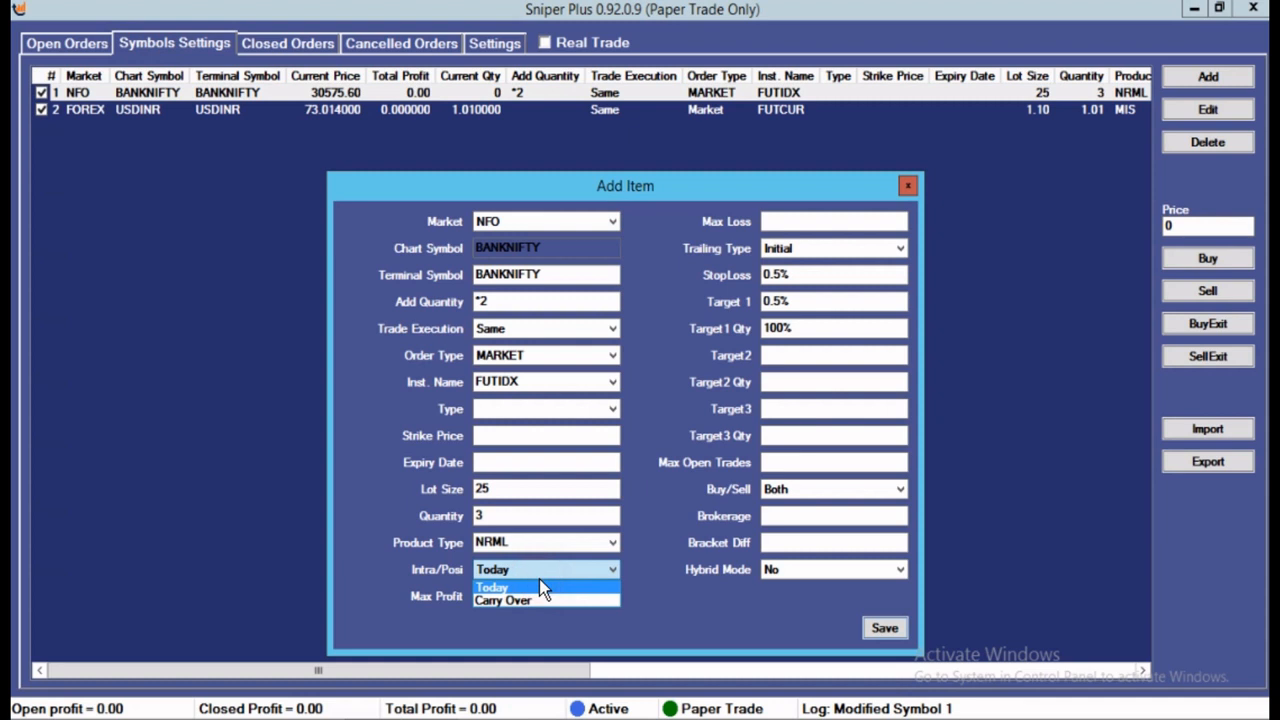
{"action": "left_click", "coordinate": [540, 585]}
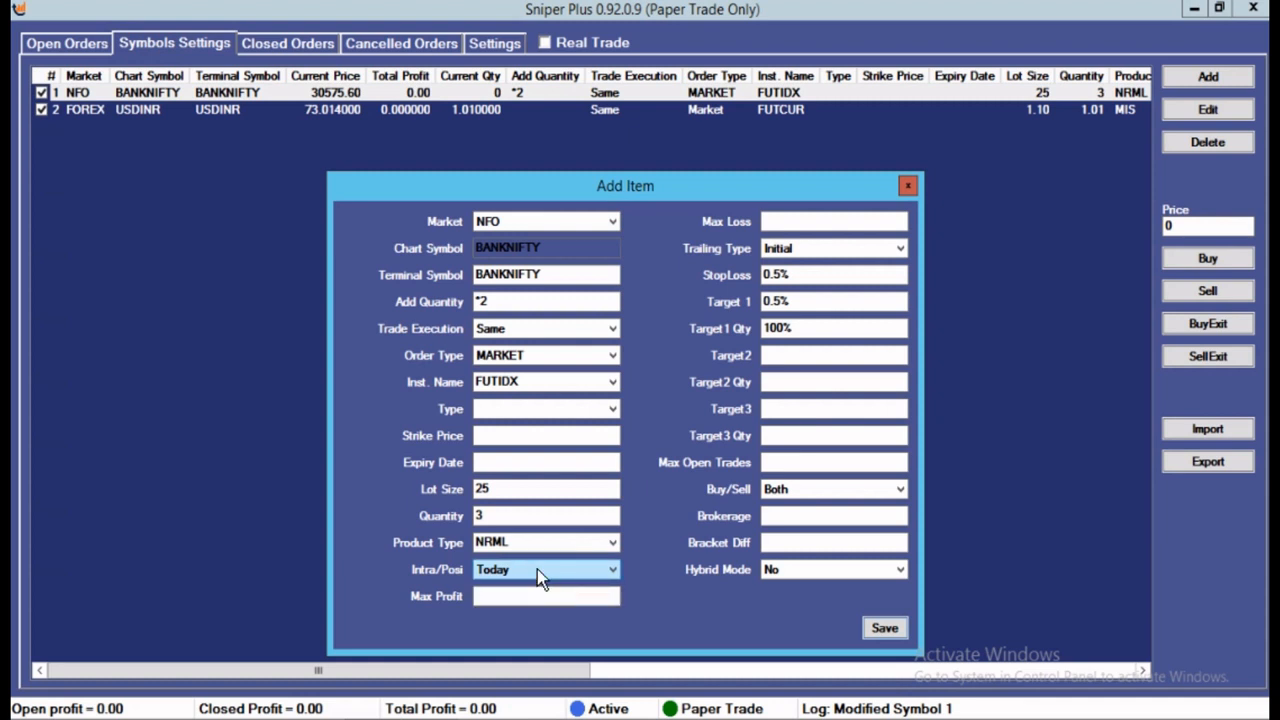
{"action": "left_click", "coordinate": [545, 569]}
{"action": "left_click", "coordinate": [523, 601]}
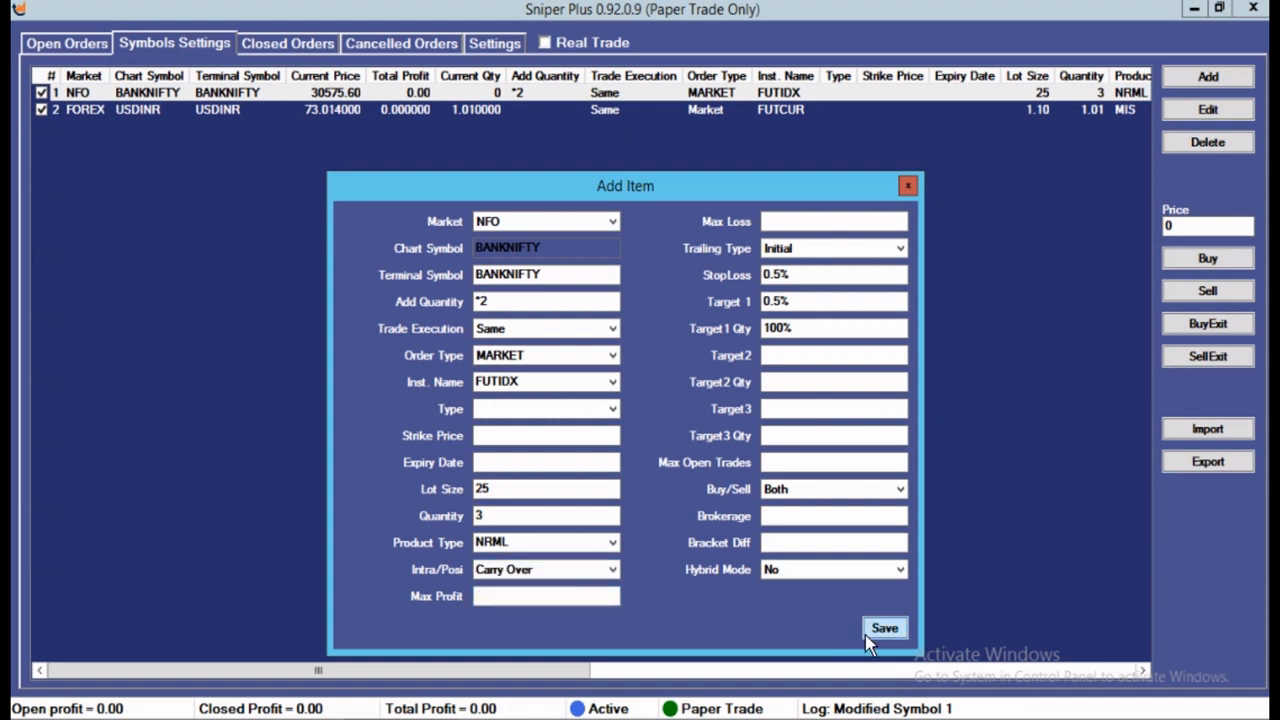
{"action": "left_click", "coordinate": [884, 628]}
Step: Review the NFO start, end and square off times in the market times editor and save them as they are
{"action": "left_click", "coordinate": [497, 43]}
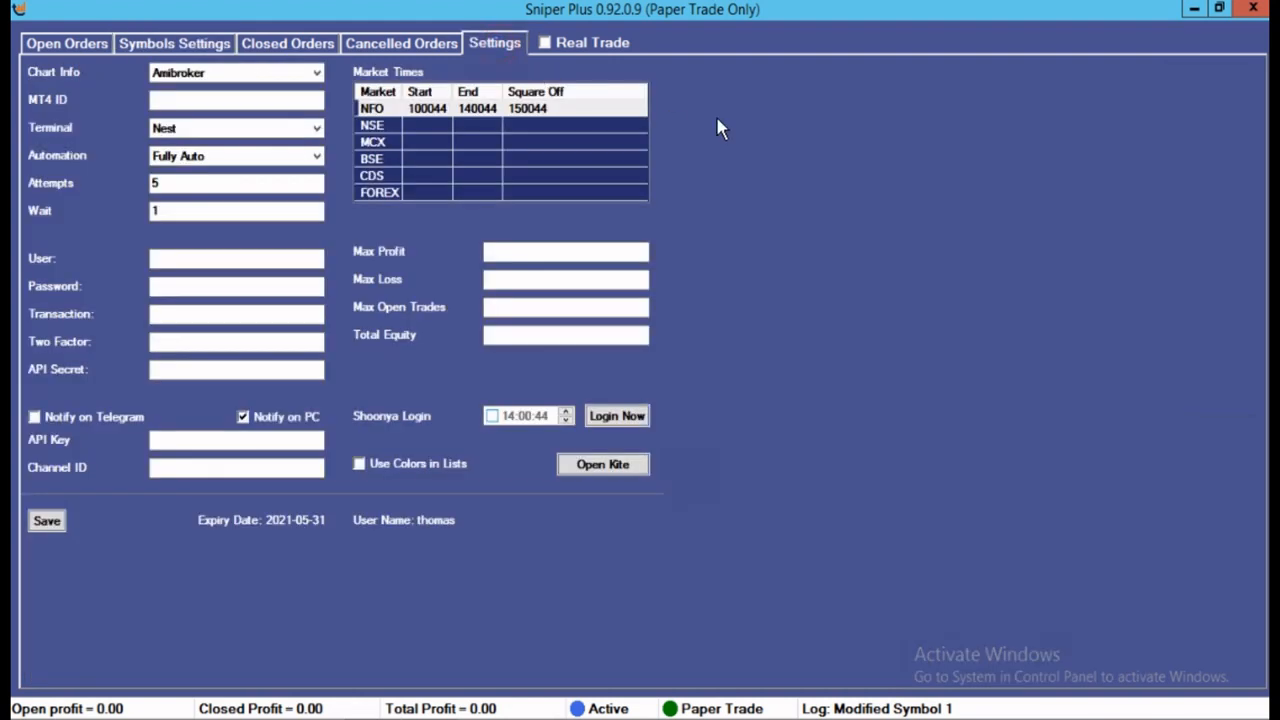
{"action": "double_click", "coordinate": [578, 110]}
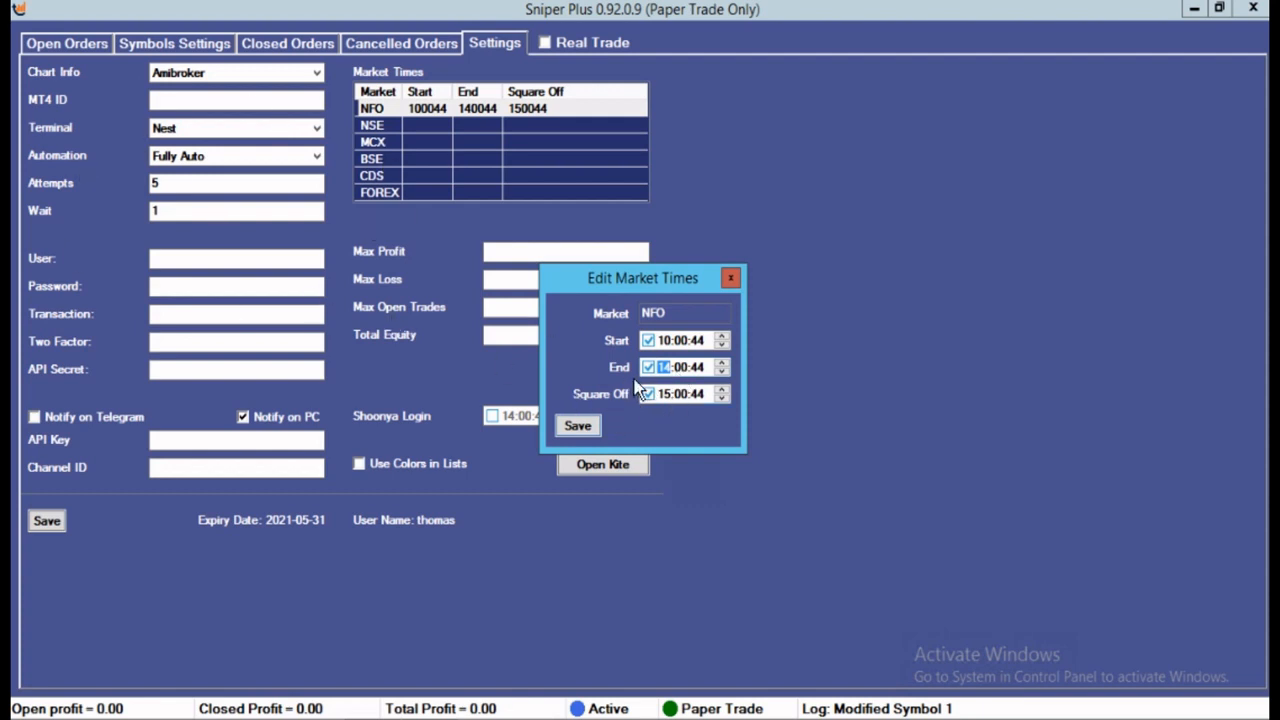
{"action": "left_click", "coordinate": [582, 425]}
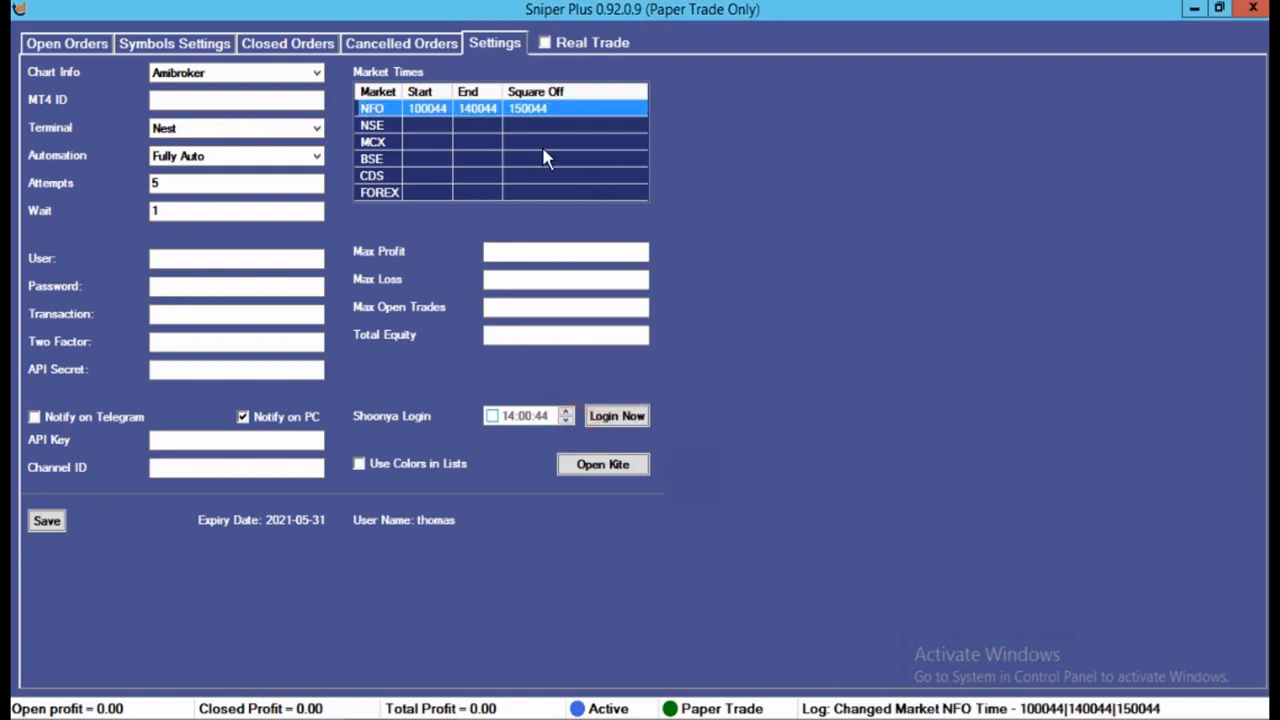
Step: Open the BANKNIFTY entry in the symbols settings and enter a Max Profit of 500
{"action": "left_click", "coordinate": [190, 44]}
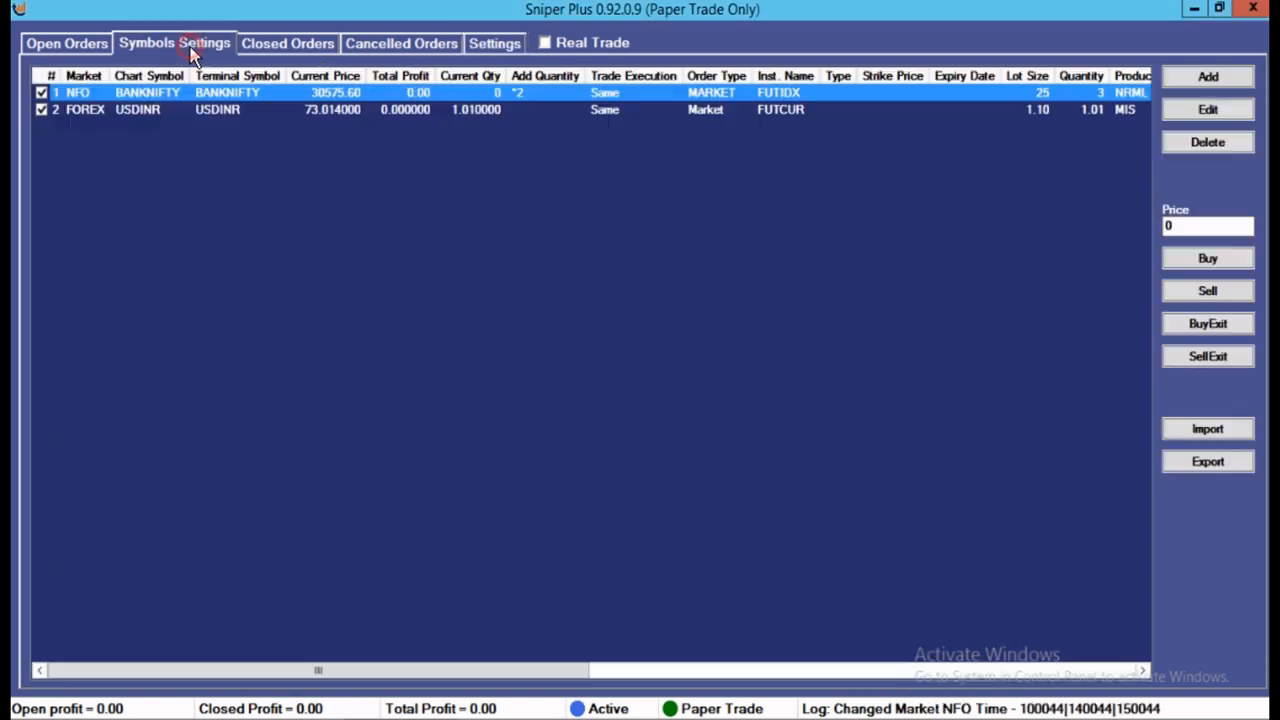
{"action": "double_click", "coordinate": [361, 93]}
{"action": "left_click", "coordinate": [496, 567]}
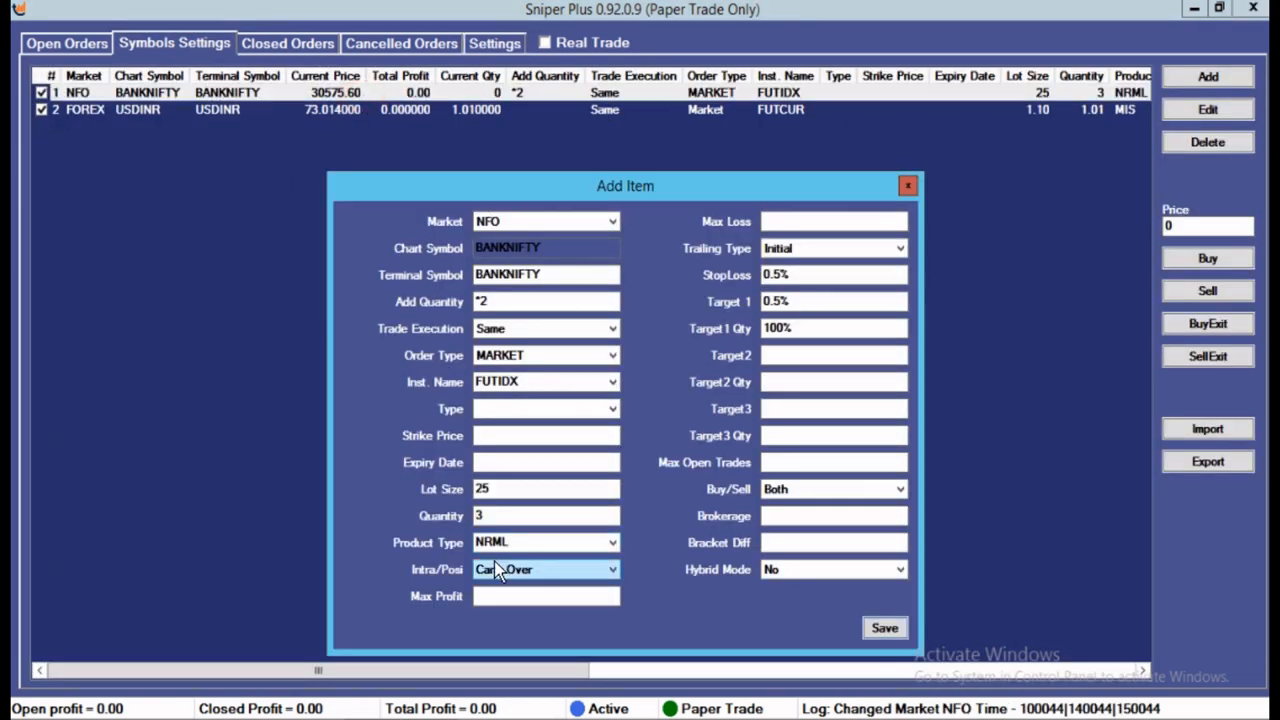
{"action": "left_click", "coordinate": [520, 573]}
{"action": "left_click", "coordinate": [520, 573]}
{"action": "left_click", "coordinate": [516, 598]}
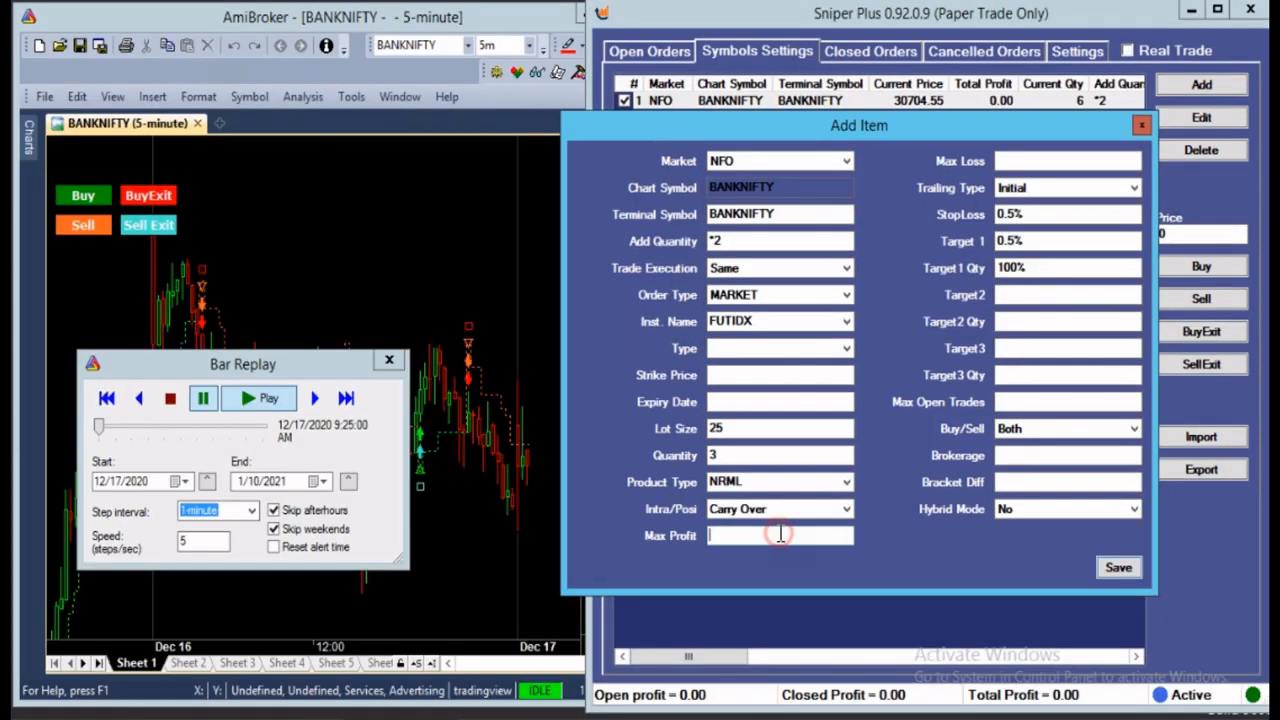
{"action": "type", "text": "500"}
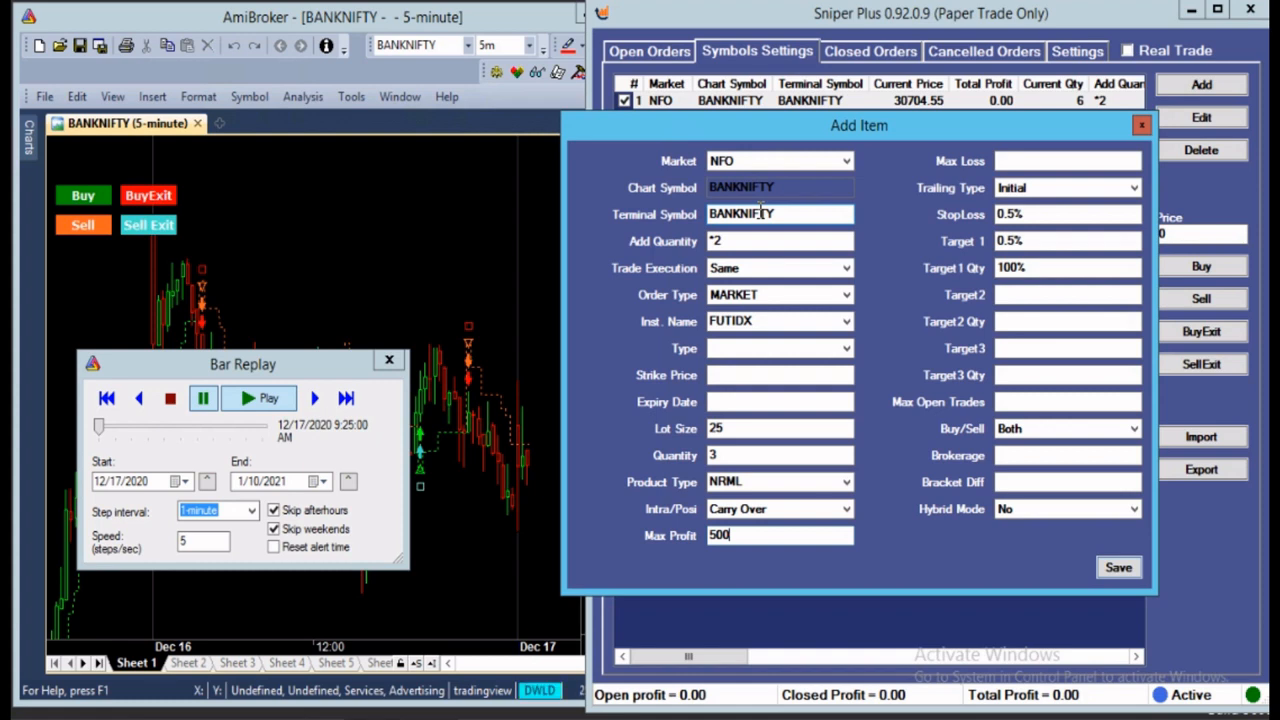
Step: Set BANKNIFTY's Max Loss to 1000
{"action": "left_click", "coordinate": [1077, 159]}
{"action": "left_click", "coordinate": [1068, 160]}
{"action": "type", "text": "0"}
{"action": "key", "text": "BackSpace"}
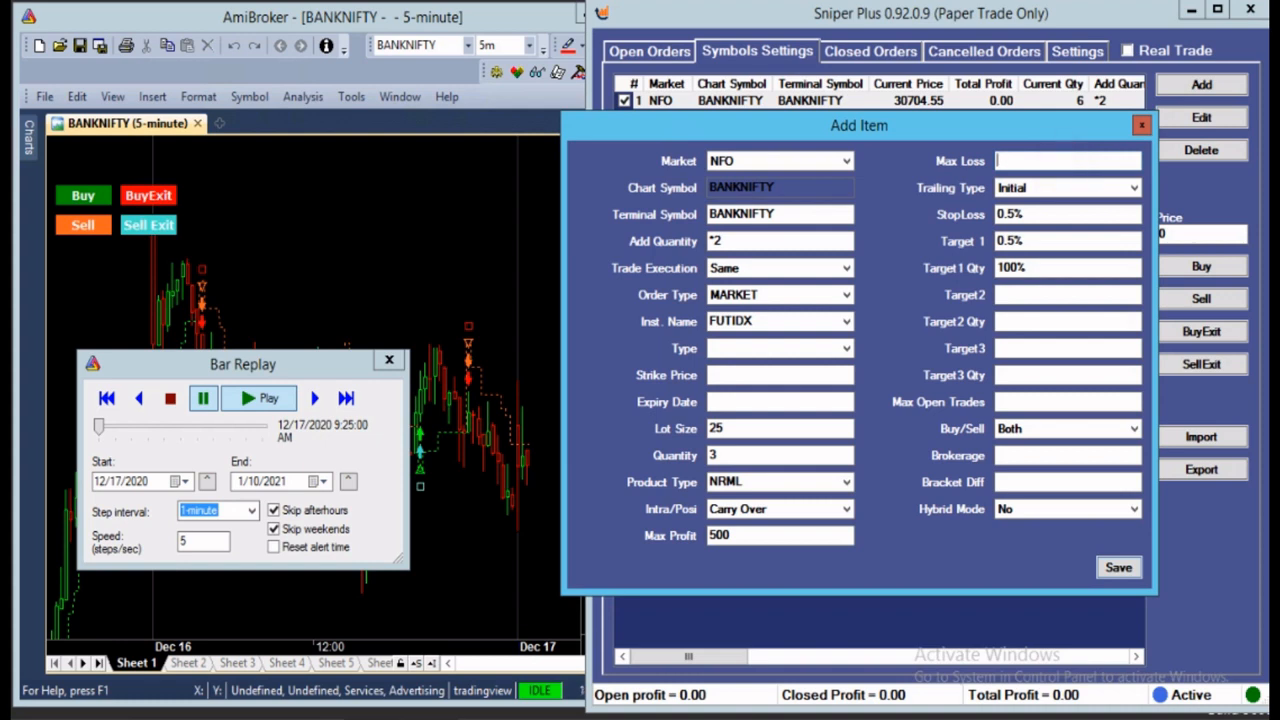
{"action": "type", "text": "1000"}
Step: Change BANKNIFTY's Max Profit to 2000 and save the symbol entry
{"action": "left_click", "coordinate": [745, 535]}
{"action": "key", "text": "BackSpace"}
{"action": "key", "text": "BackSpace"}
{"action": "key", "text": "BackSpace"}
{"action": "type", "text": "200"}
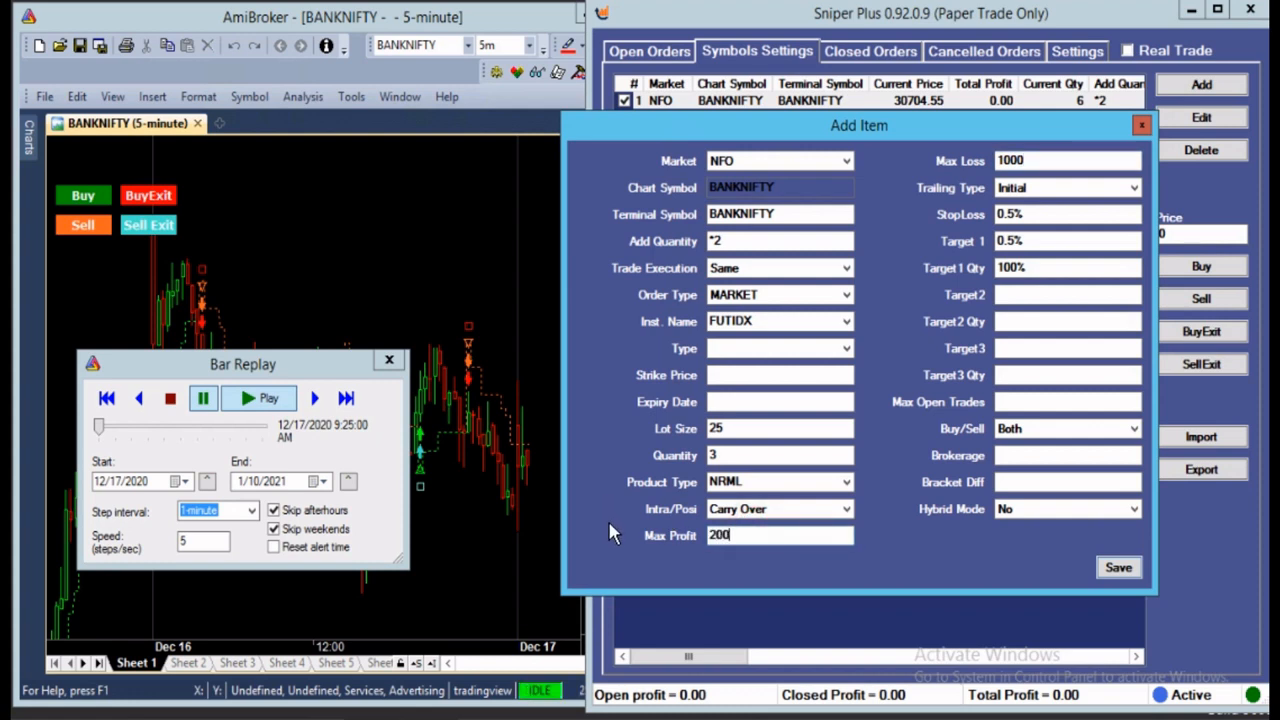
{"action": "type", "text": "0"}
{"action": "left_click", "coordinate": [1076, 161]}
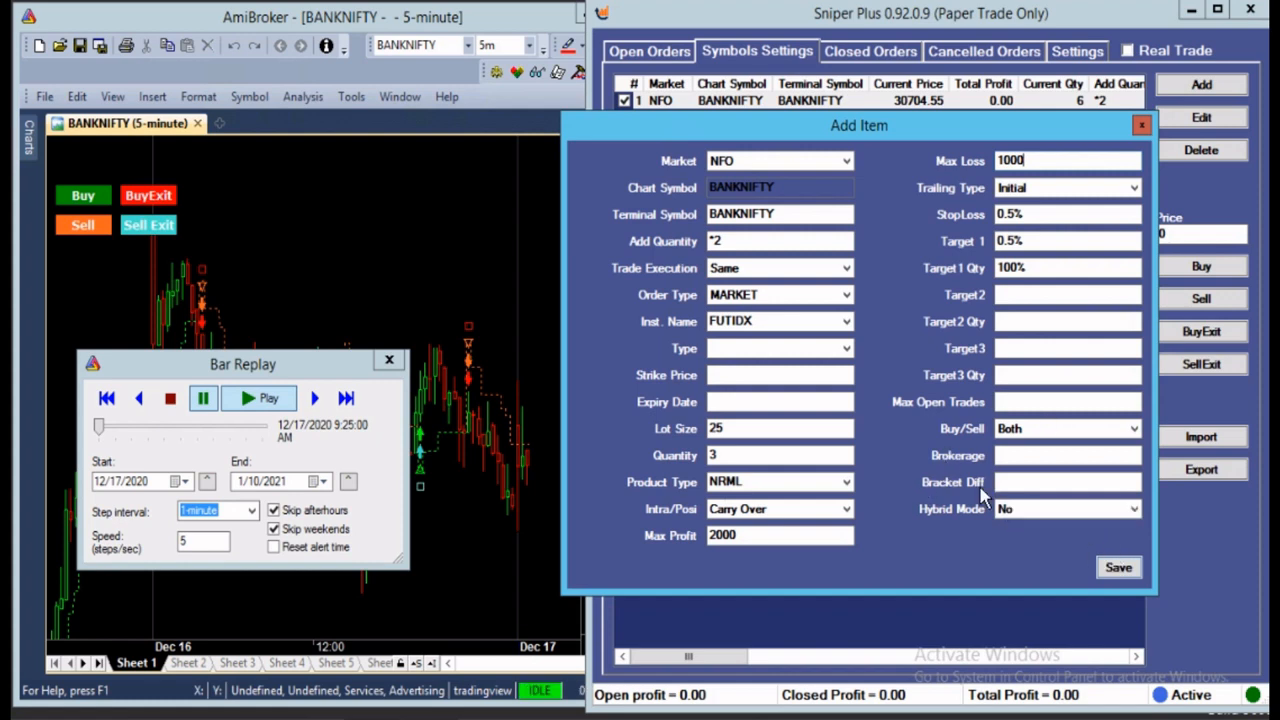
{"action": "left_click", "coordinate": [1117, 567]}
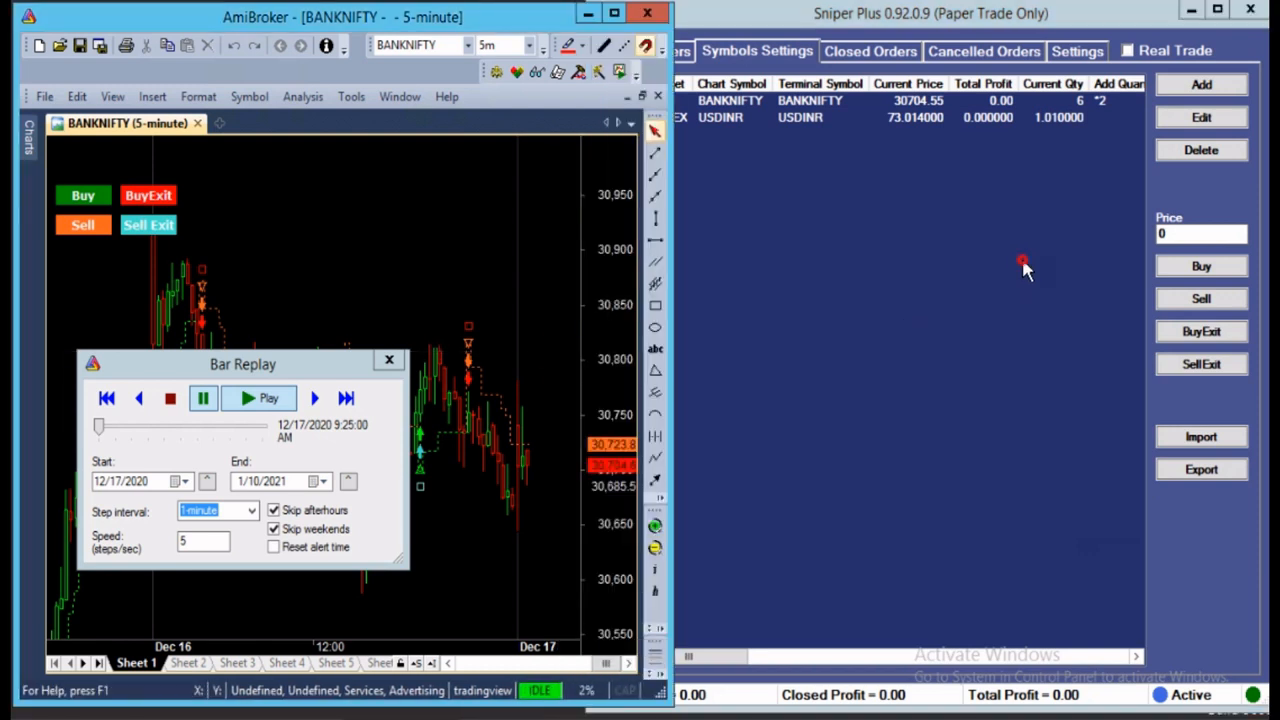
Step: Check the open, closed and cancelled order lists, ending on the open orders
{"action": "left_click", "coordinate": [904, 106]}
{"action": "left_click", "coordinate": [672, 54]}
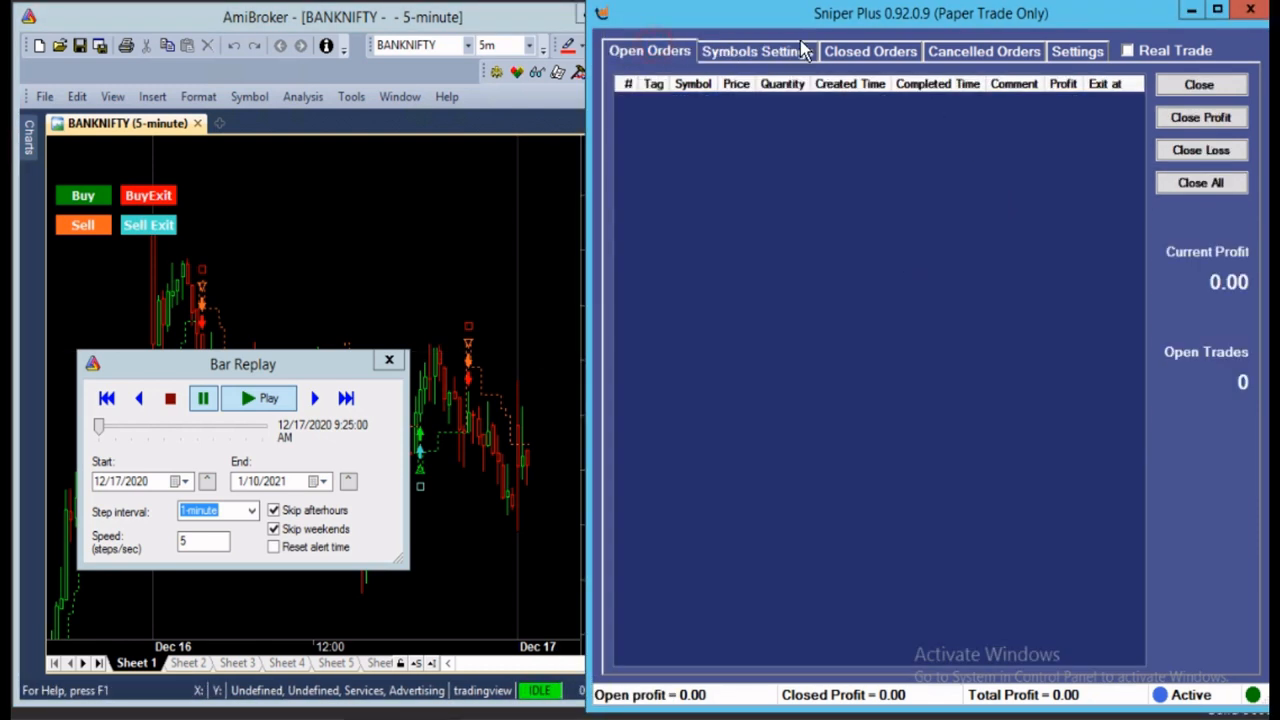
{"action": "left_click", "coordinate": [897, 55]}
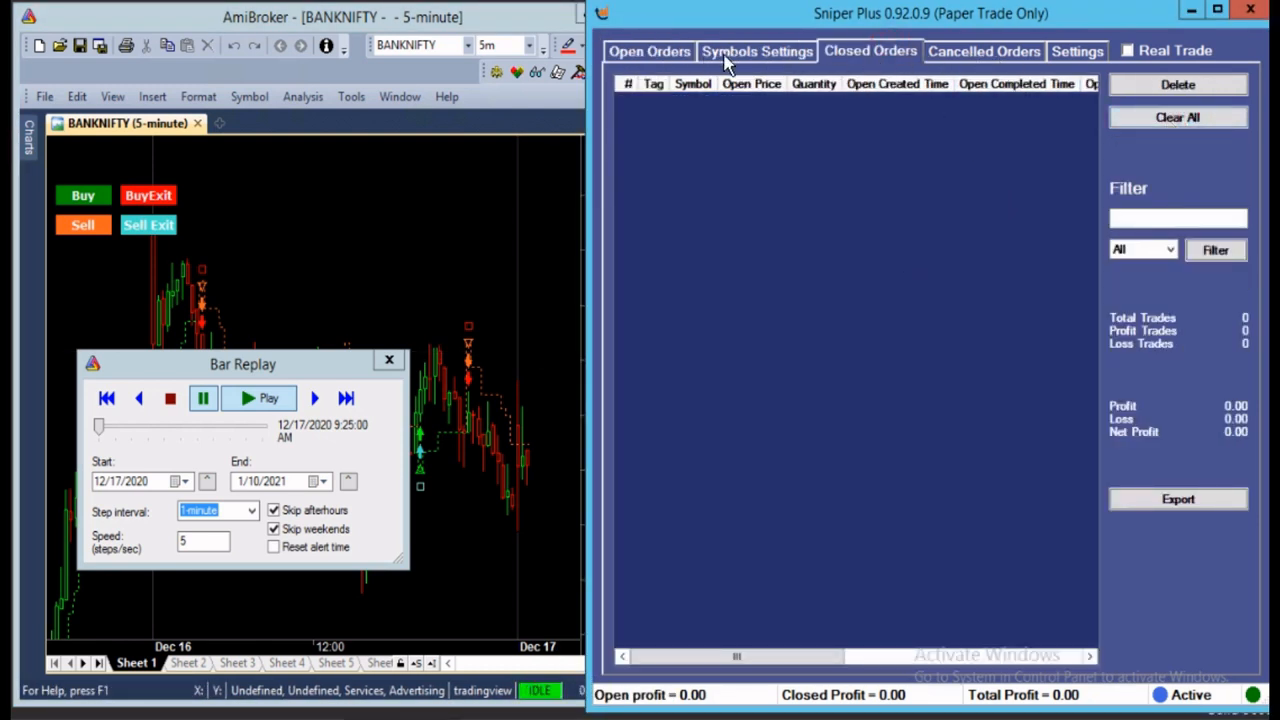
{"action": "left_click", "coordinate": [1000, 56]}
{"action": "left_click", "coordinate": [660, 52]}
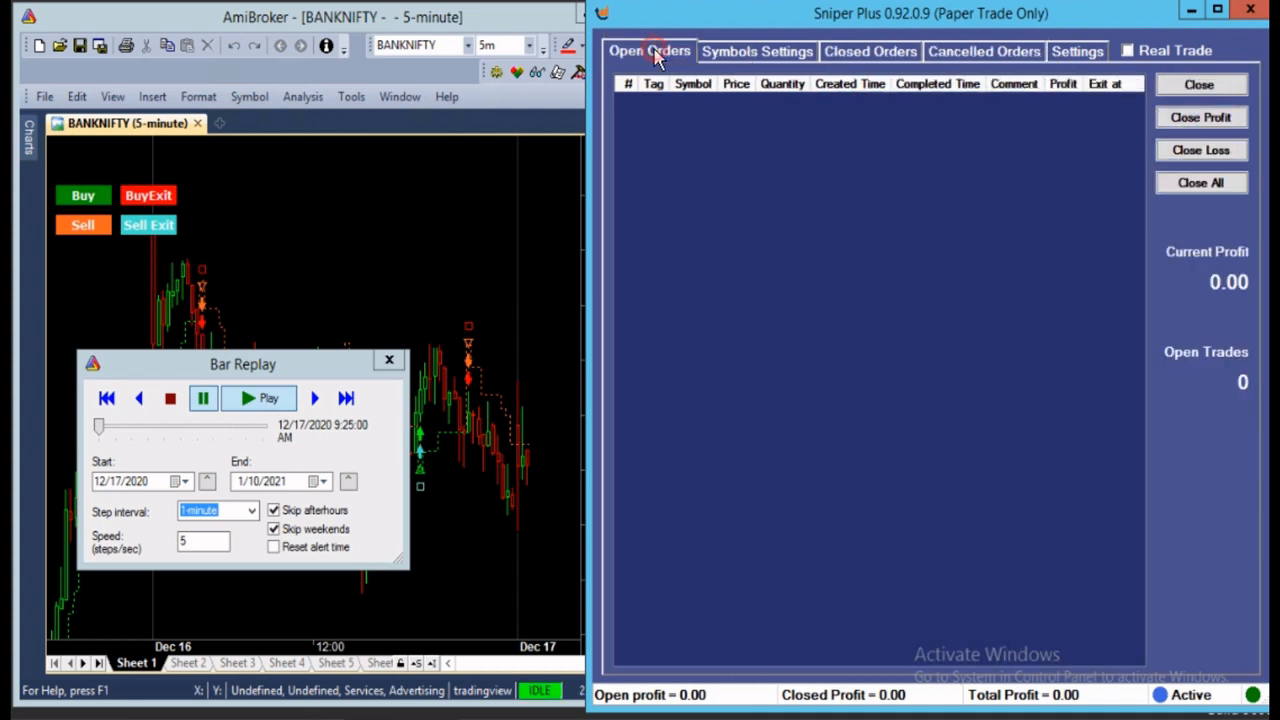
Step: Run AmiBroker's bar replay while watching the open orders in Sniper Plus, and pause it at 10:02 AM
{"action": "left_click", "coordinate": [286, 440]}
{"action": "left_click", "coordinate": [262, 398]}
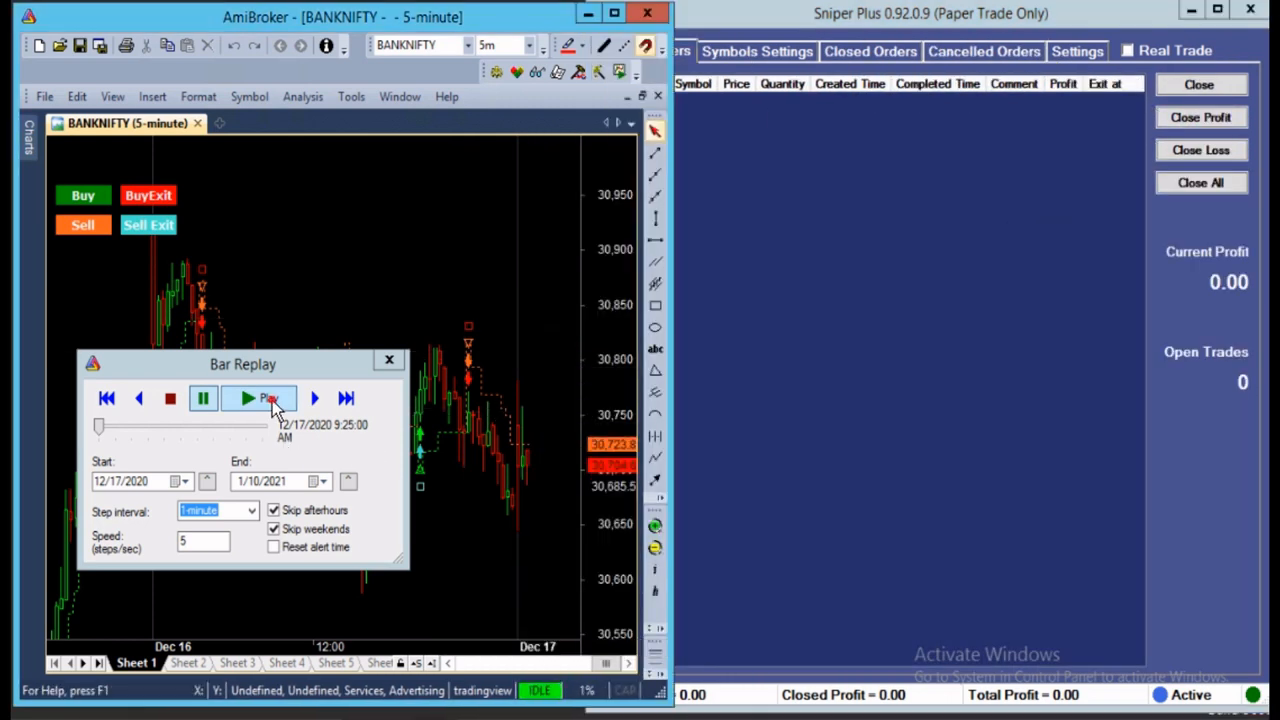
{"action": "left_click", "coordinate": [951, 492]}
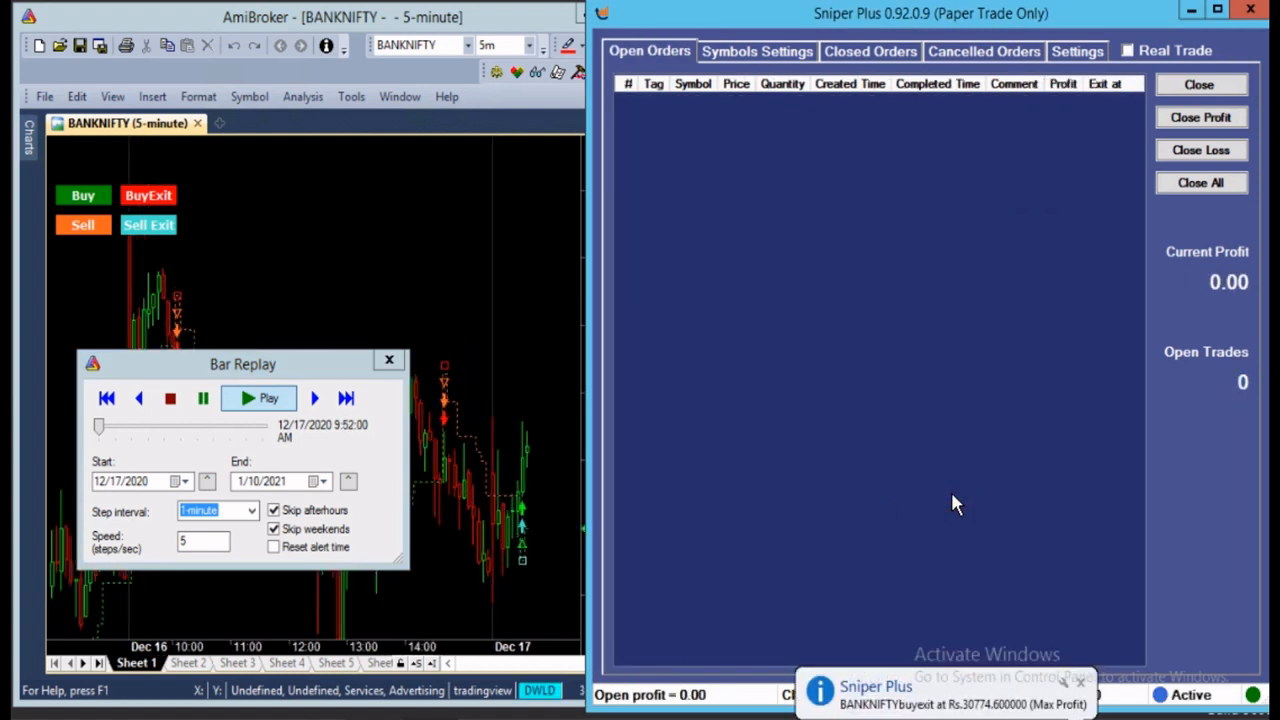
{"action": "left_click", "coordinate": [203, 398]}
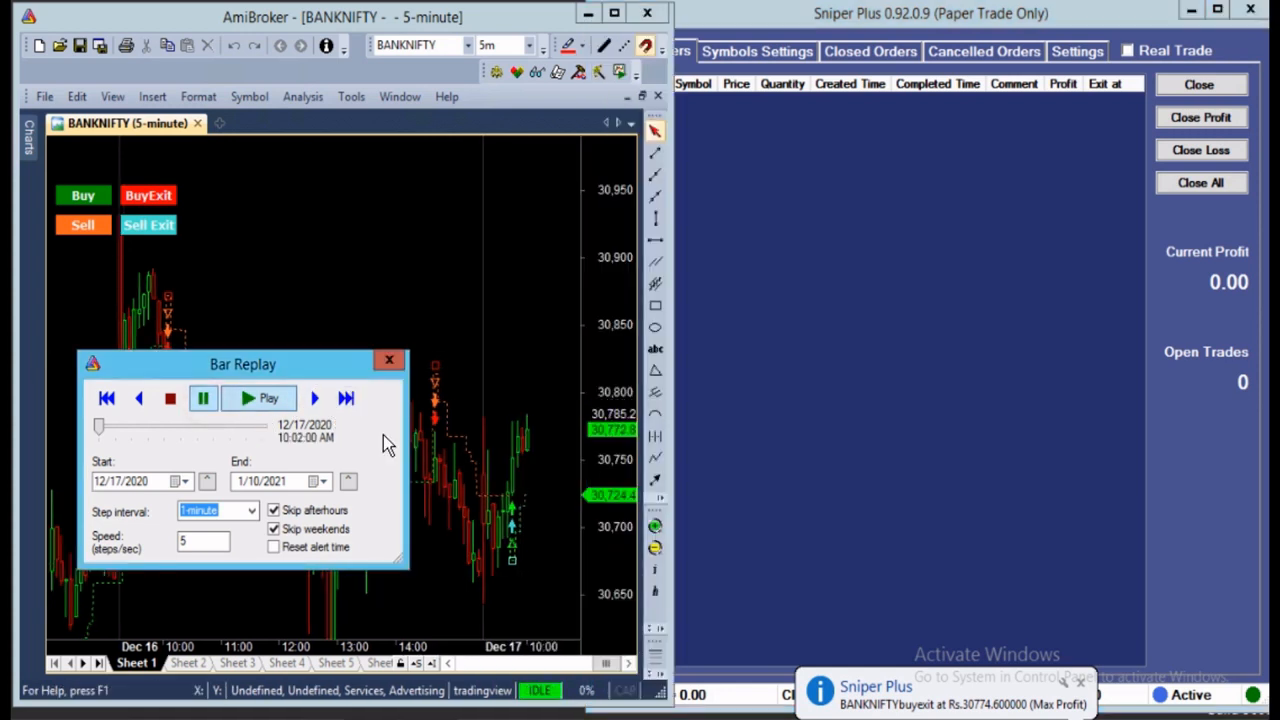
Step: Examine the closed BANKNIFTY order's prices, times, close comment and profit, and return to the open orders
{"action": "left_click", "coordinate": [869, 198]}
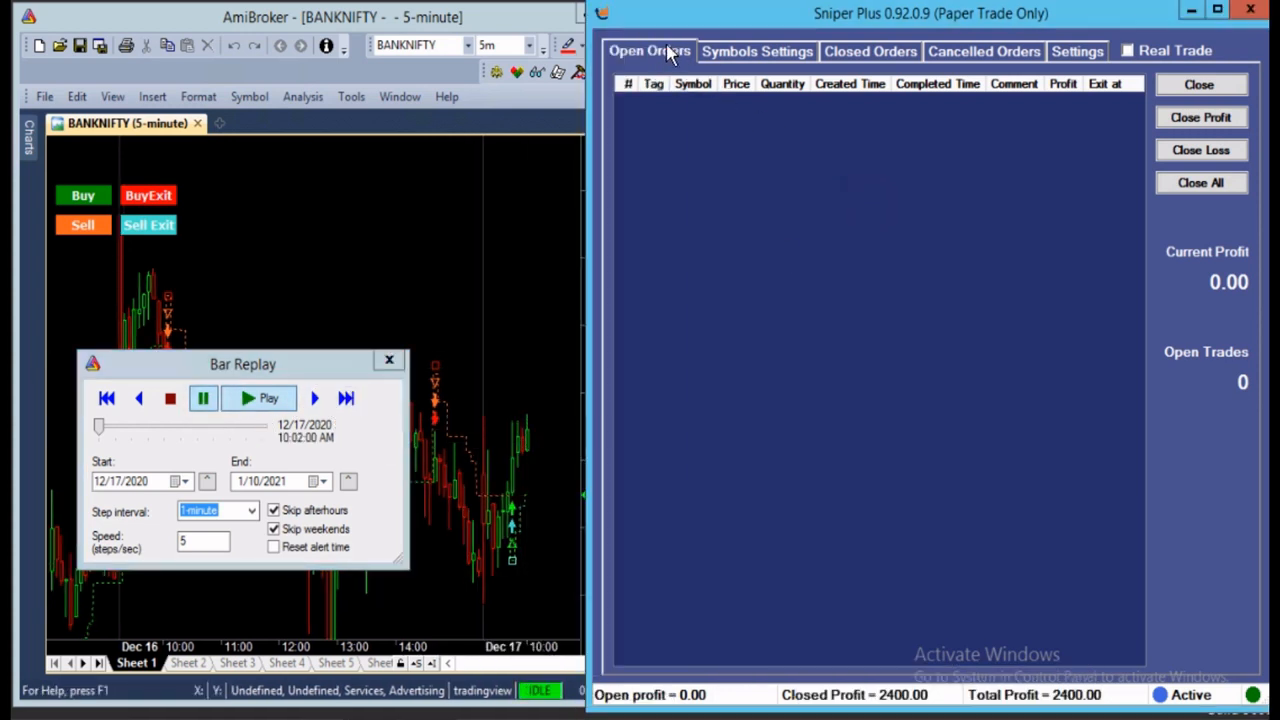
{"action": "left_click", "coordinate": [762, 57]}
{"action": "left_click", "coordinate": [870, 55]}
{"action": "left_click", "coordinate": [792, 102]}
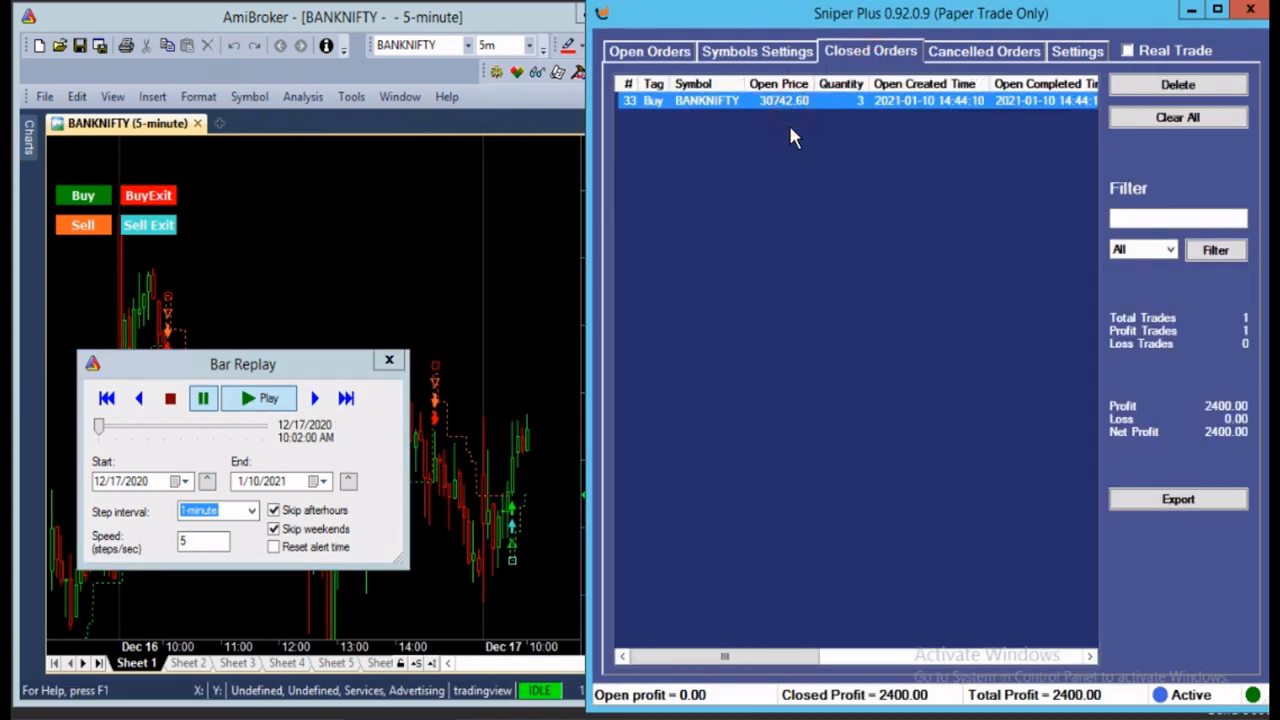
{"action": "left_click_drag", "start_coordinate": [681, 657], "coordinate": [838, 653]}
{"action": "left_click", "coordinate": [827, 102]}
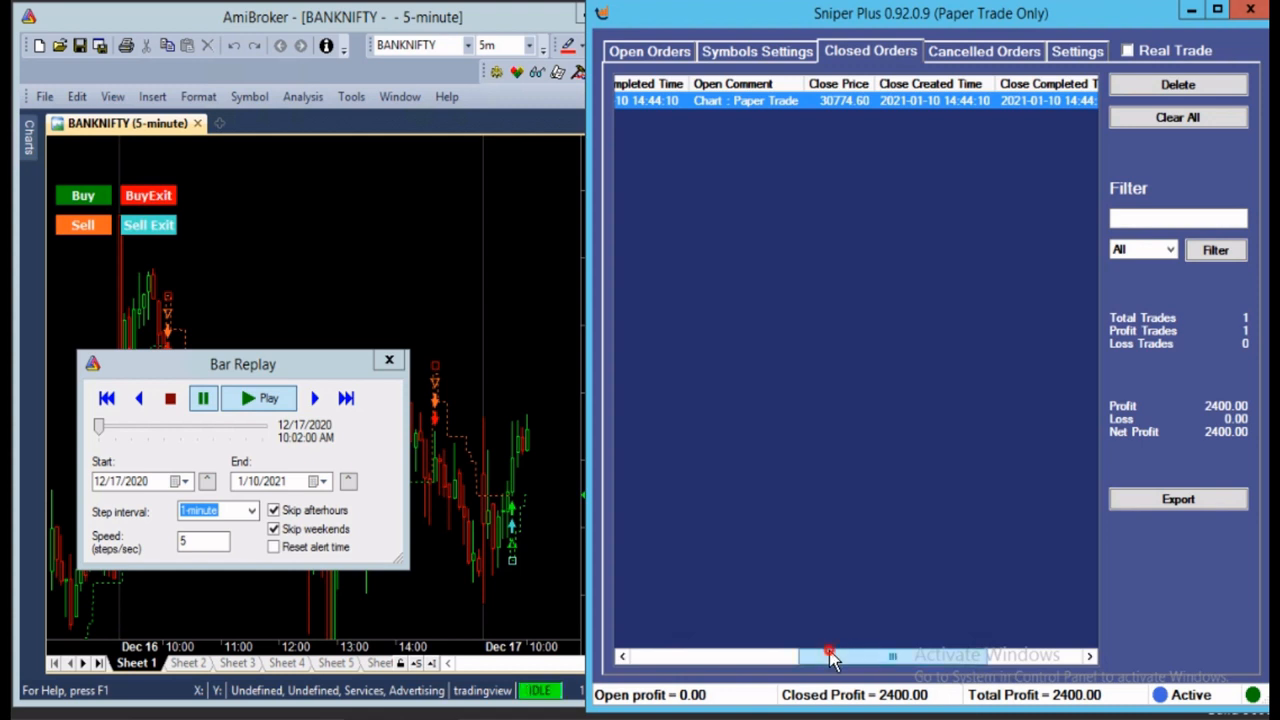
{"action": "left_click_drag", "start_coordinate": [831, 654], "coordinate": [974, 656]}
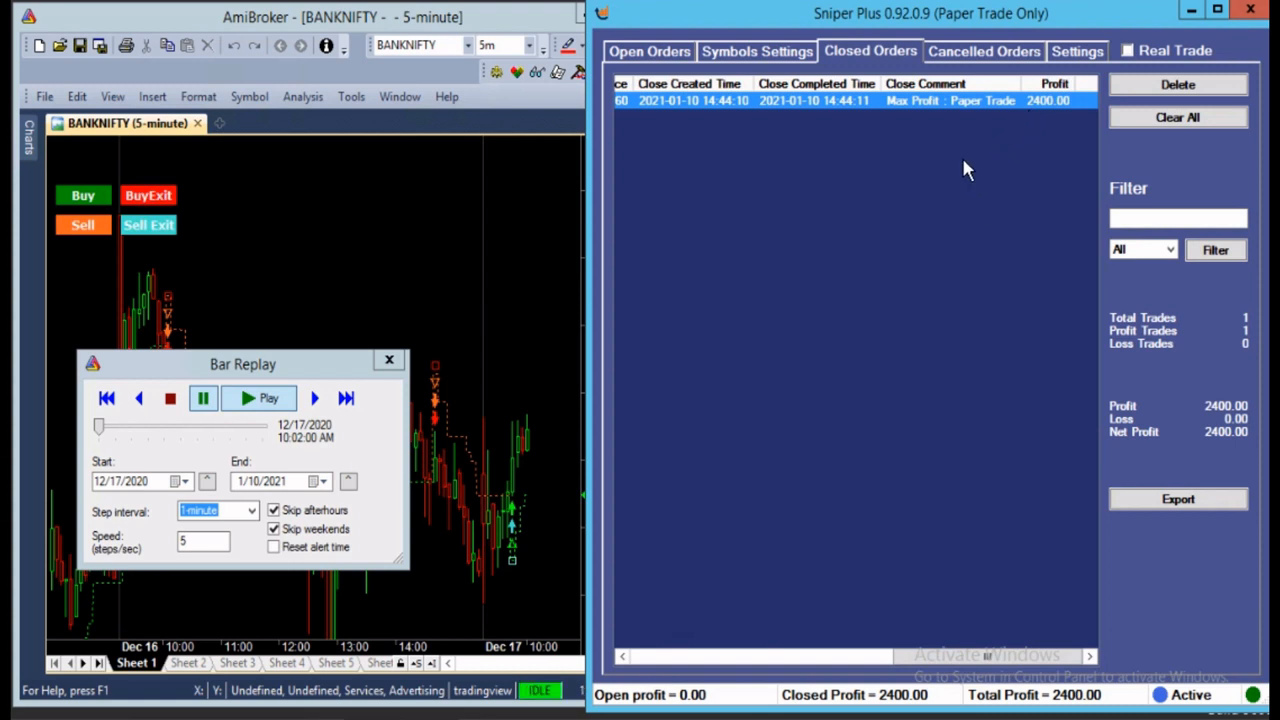
{"action": "left_click", "coordinate": [669, 58]}
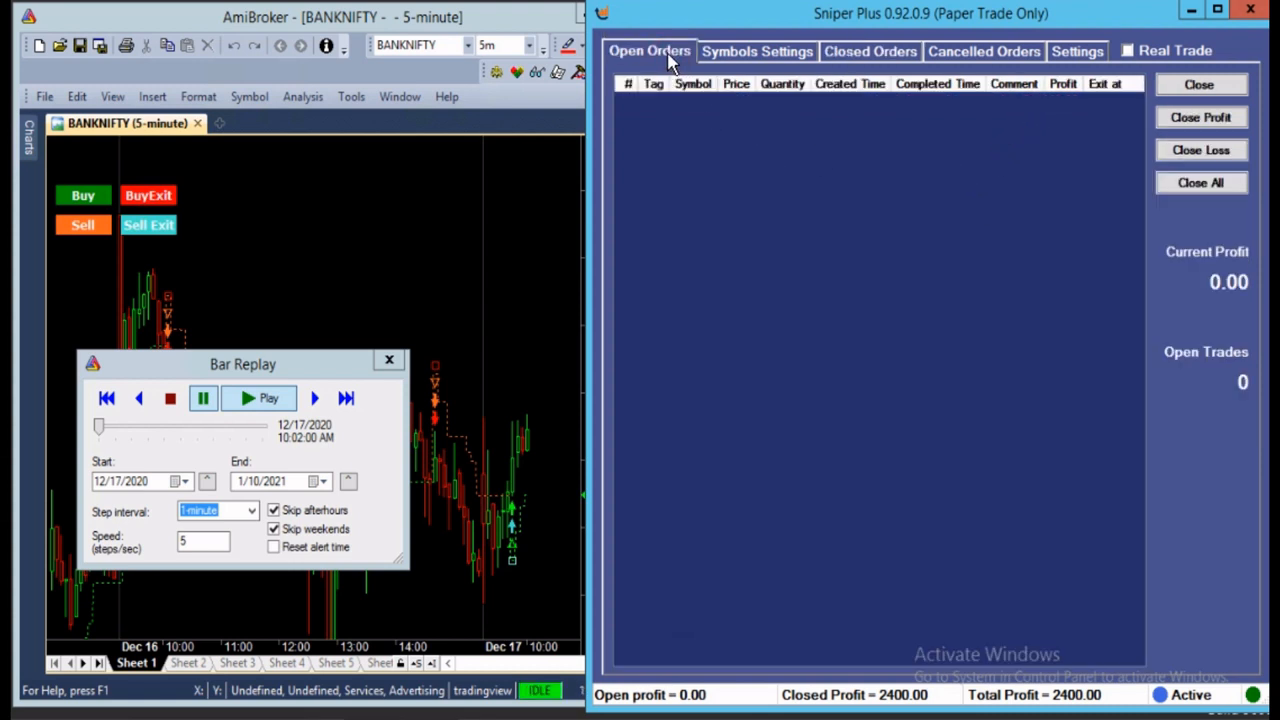
Step: Resume AmiBroker's bar replay and step it forward rapidly to about 1:00 PM on 12/17/2020
{"action": "left_click", "coordinate": [566, 413]}
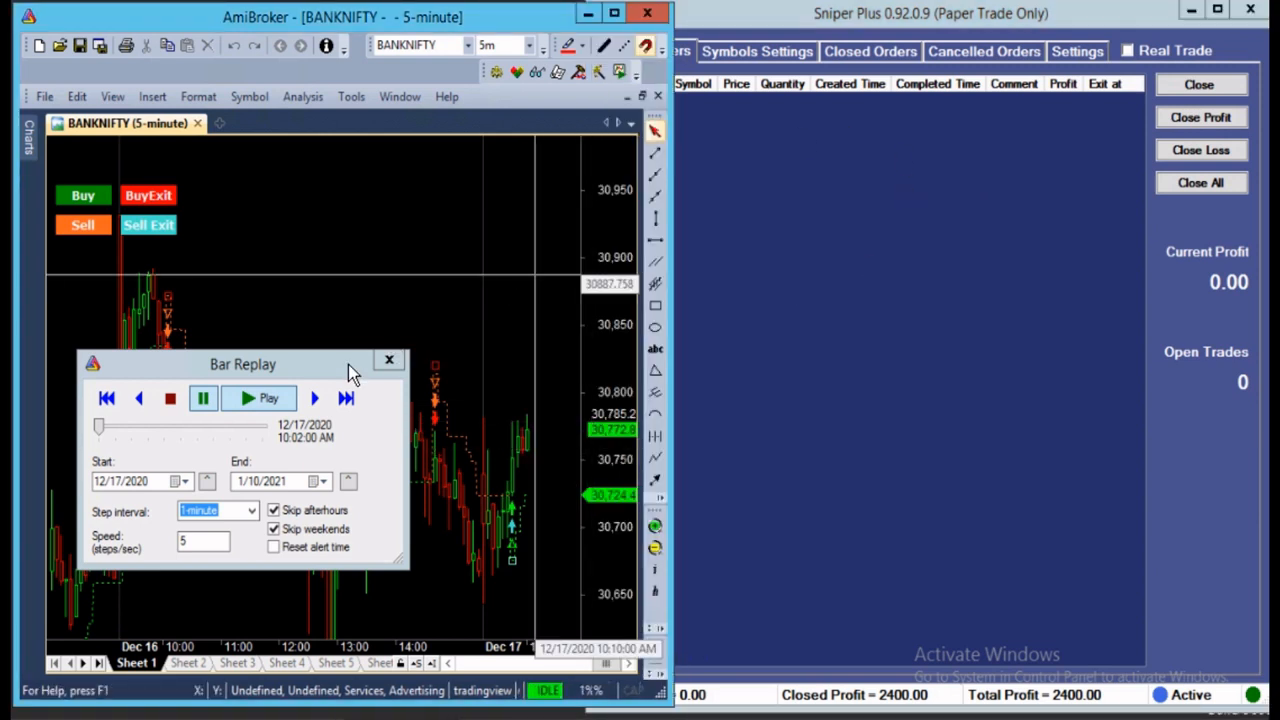
{"action": "left_click", "coordinate": [290, 400]}
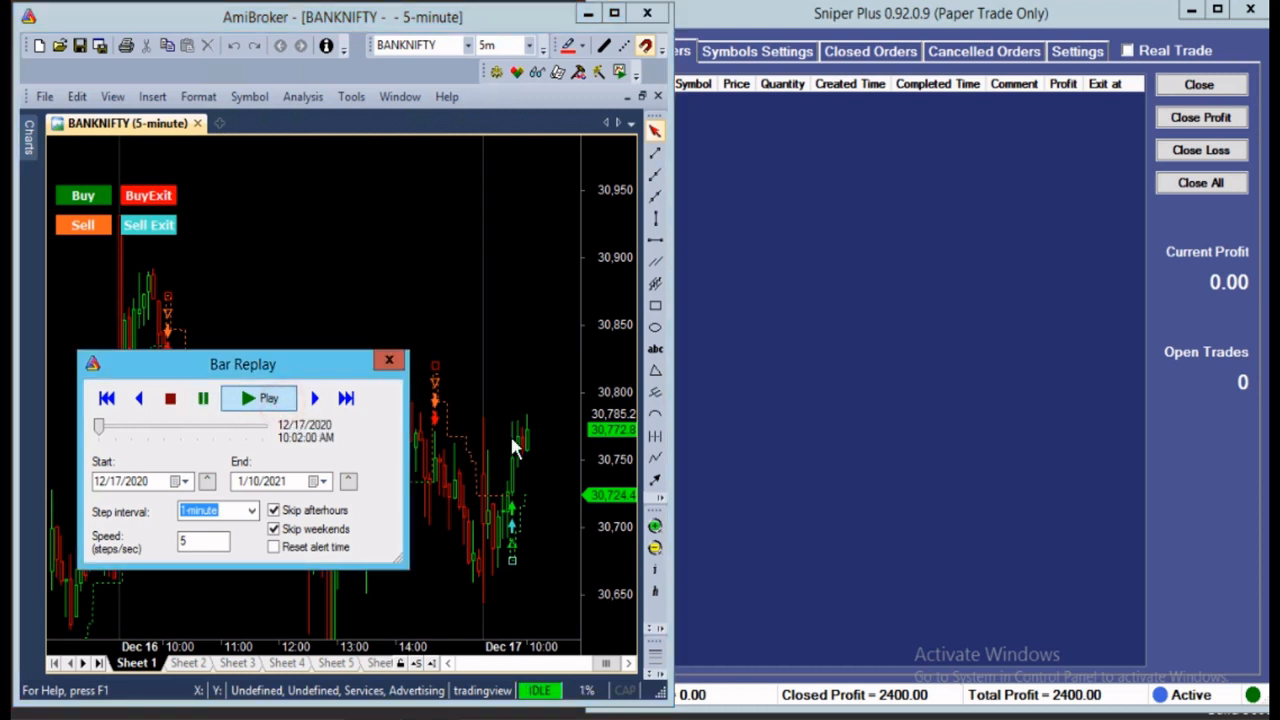
{"action": "left_click", "coordinate": [314, 398]}
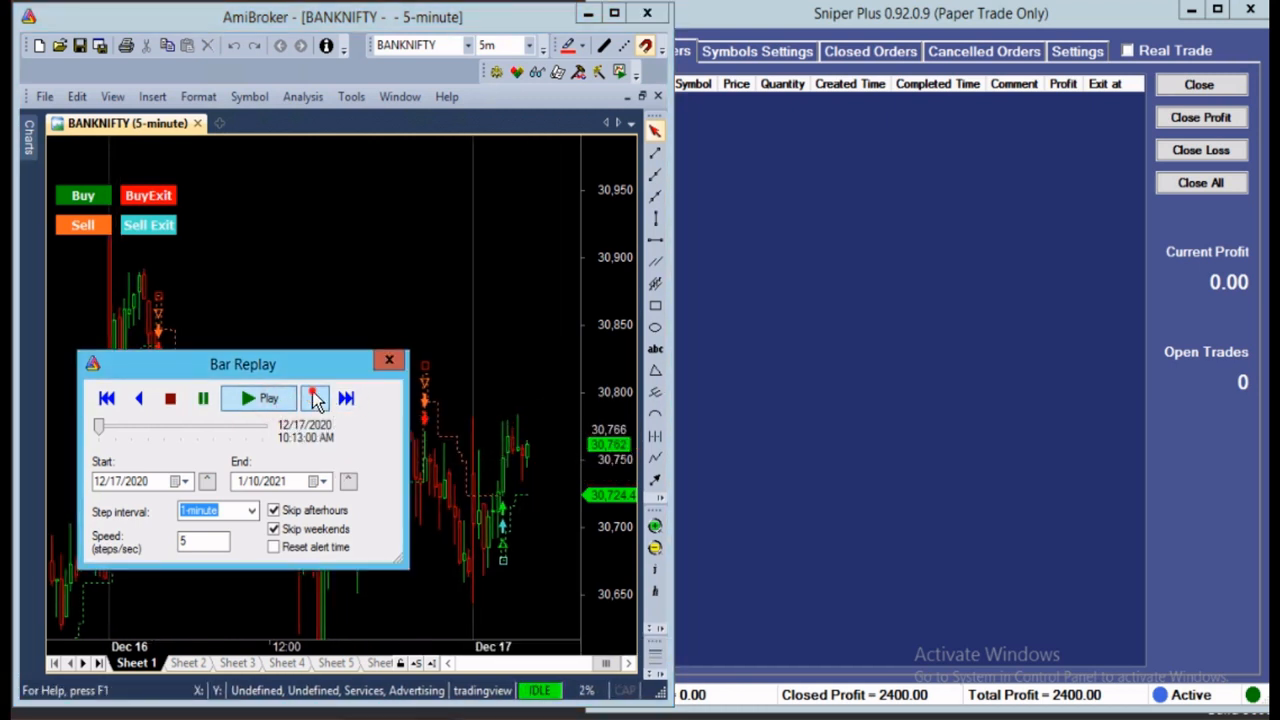
{"action": "left_click", "coordinate": [314, 397]}
{"action": "left_click", "coordinate": [314, 397]}
{"action": "left_click", "coordinate": [314, 397]}
{"action": "left_click", "coordinate": [314, 397]}
{"action": "left_click", "coordinate": [314, 397]}
{"action": "left_click", "coordinate": [314, 397]}
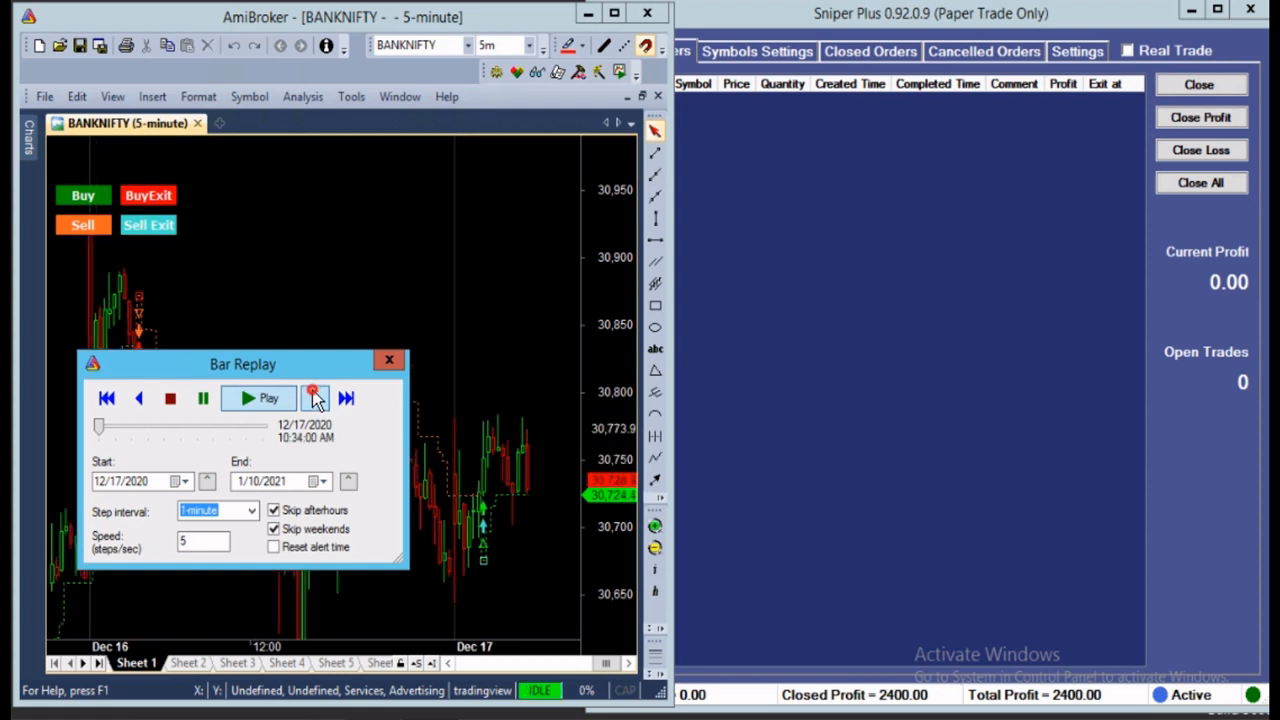
{"action": "left_click", "coordinate": [314, 397]}
{"action": "left_click", "coordinate": [314, 397]}
{"action": "left_click", "coordinate": [315, 398]}
{"action": "left_click", "coordinate": [315, 398]}
{"action": "left_click", "coordinate": [315, 398]}
{"action": "left_click", "coordinate": [315, 398]}
{"action": "left_click", "coordinate": [315, 398]}
{"action": "left_click", "coordinate": [315, 398]}
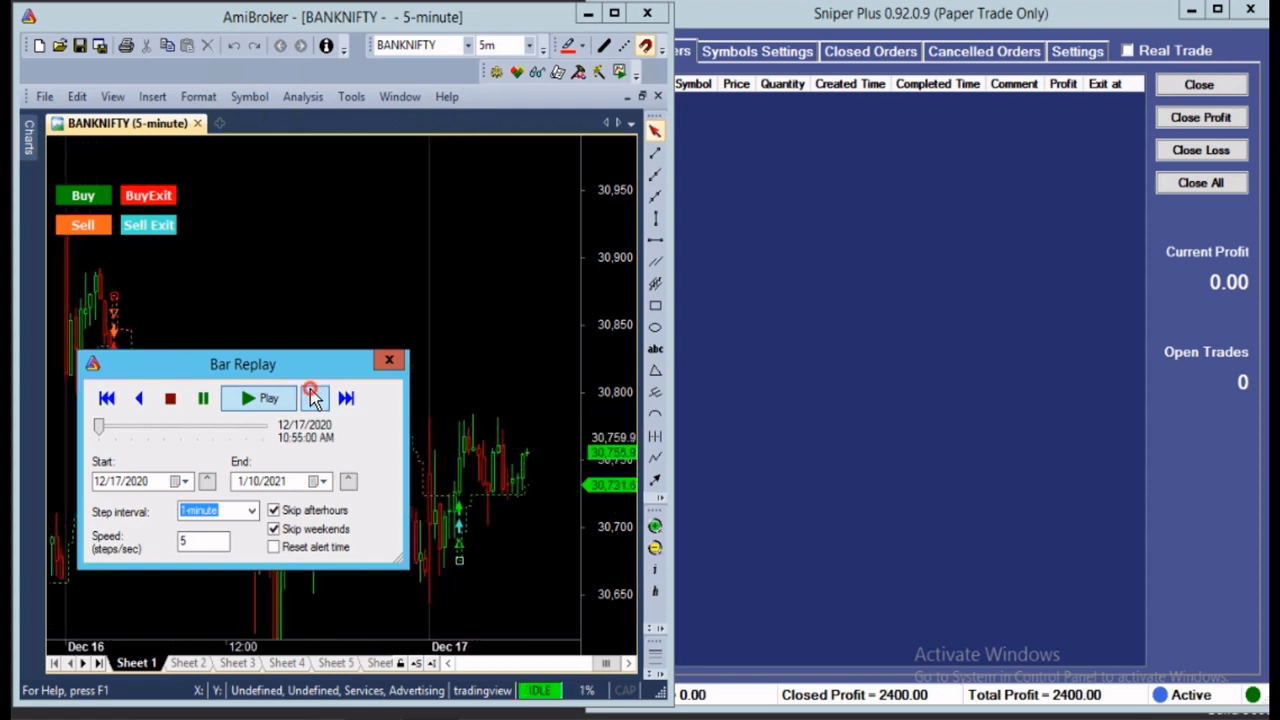
{"action": "left_click", "coordinate": [315, 398]}
{"action": "left_click", "coordinate": [315, 398]}
{"action": "left_click", "coordinate": [314, 398]}
{"action": "left_click", "coordinate": [314, 398]}
{"action": "left_click", "coordinate": [314, 398]}
{"action": "left_click", "coordinate": [314, 398]}
{"action": "left_click", "coordinate": [314, 398]}
{"action": "left_click", "coordinate": [314, 398]}
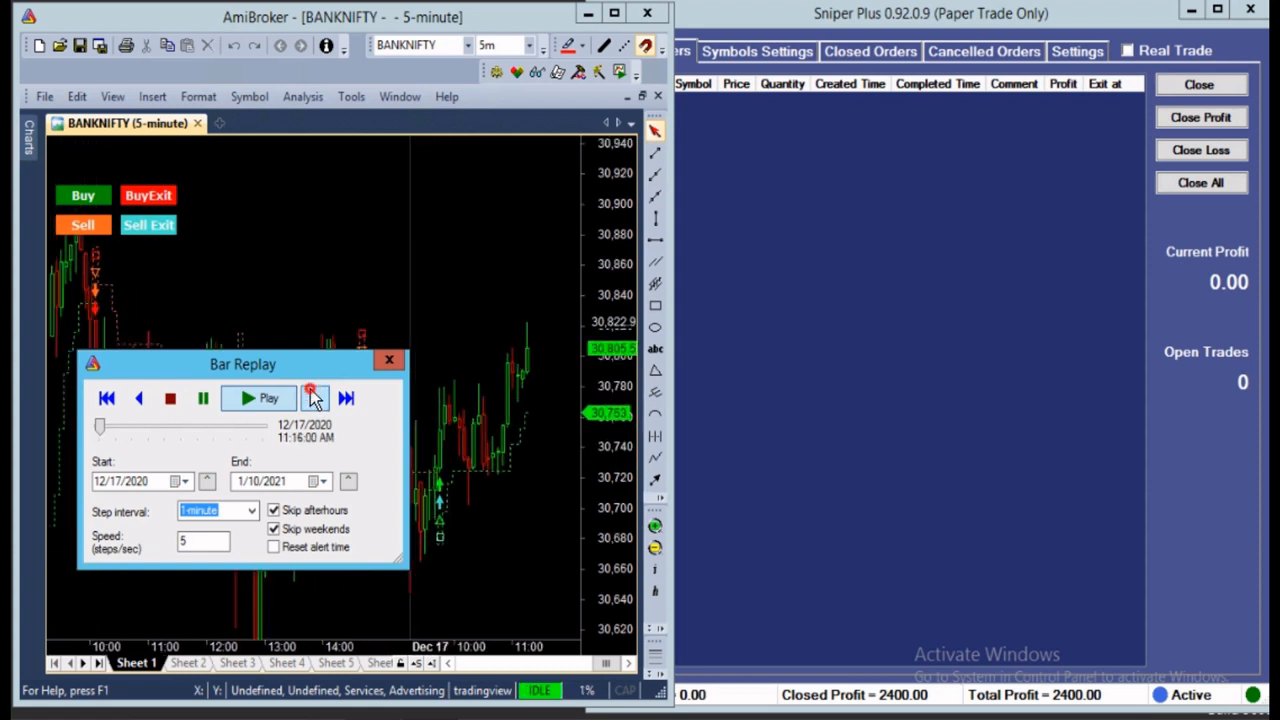
{"action": "left_click", "coordinate": [314, 398]}
{"action": "left_click", "coordinate": [314, 398]}
{"action": "left_click", "coordinate": [314, 398]}
{"action": "left_click", "coordinate": [314, 398]}
{"action": "left_click", "coordinate": [314, 398]}
{"action": "left_click", "coordinate": [314, 398]}
{"action": "left_click", "coordinate": [314, 398]}
{"action": "left_click", "coordinate": [314, 398]}
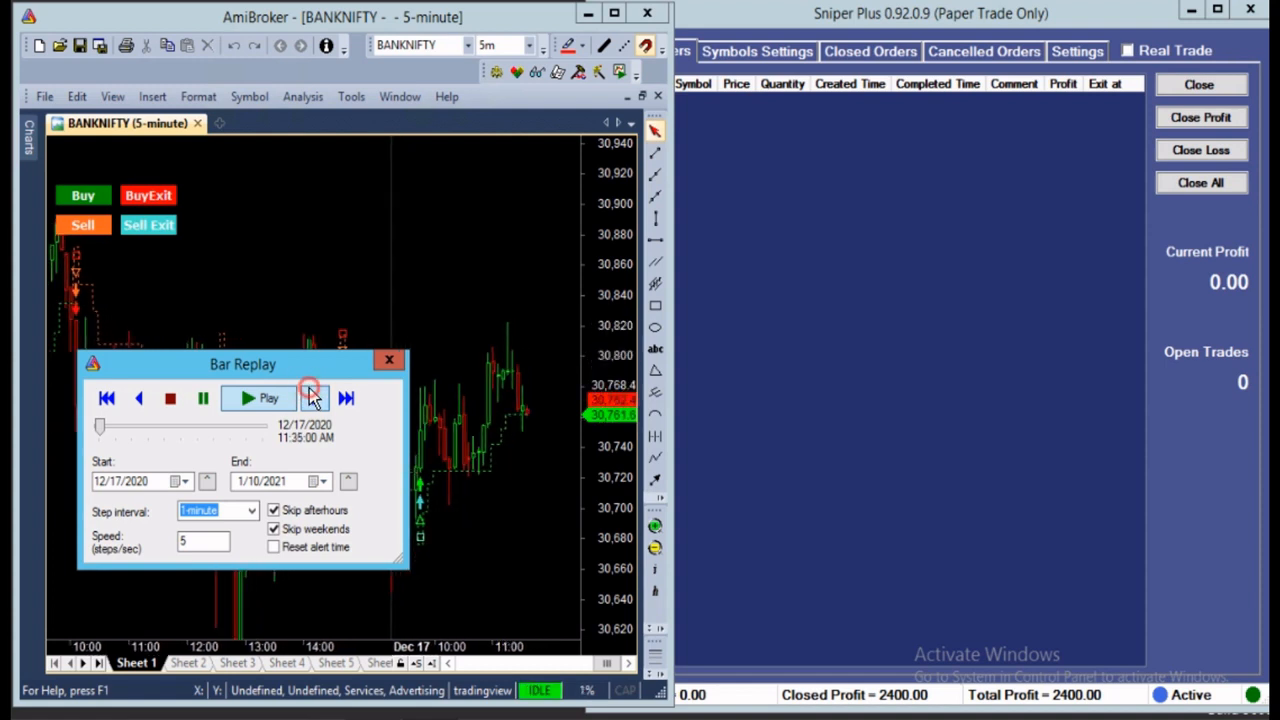
{"action": "left_click", "coordinate": [314, 398]}
{"action": "left_click", "coordinate": [314, 398]}
{"action": "left_click", "coordinate": [314, 398]}
{"action": "left_click", "coordinate": [314, 398]}
{"action": "left_click", "coordinate": [314, 398]}
{"action": "left_click", "coordinate": [314, 398]}
{"action": "left_click", "coordinate": [314, 398]}
{"action": "left_click", "coordinate": [314, 398]}
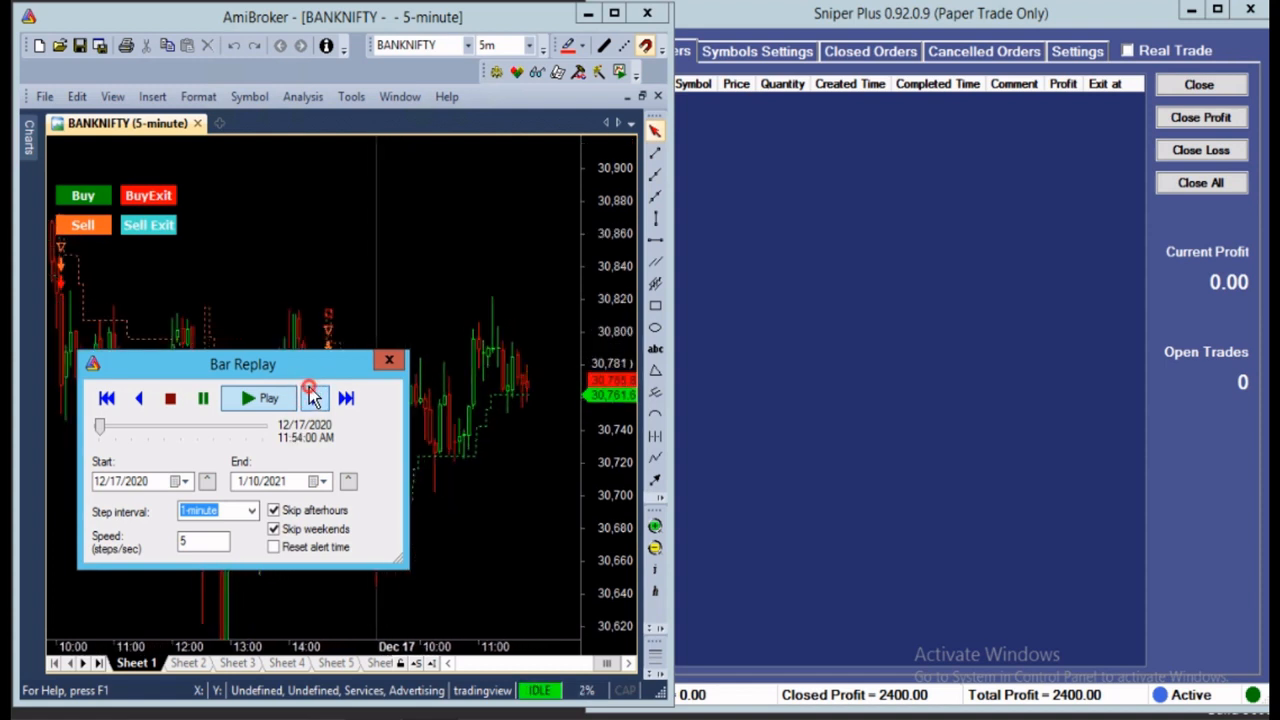
{"action": "left_click", "coordinate": [314, 398]}
{"action": "left_click", "coordinate": [314, 398]}
{"action": "left_click", "coordinate": [314, 398]}
{"action": "left_click", "coordinate": [314, 398]}
{"action": "left_click", "coordinate": [314, 398]}
{"action": "left_click", "coordinate": [314, 398]}
{"action": "left_click", "coordinate": [314, 398]}
{"action": "left_click", "coordinate": [314, 398]}
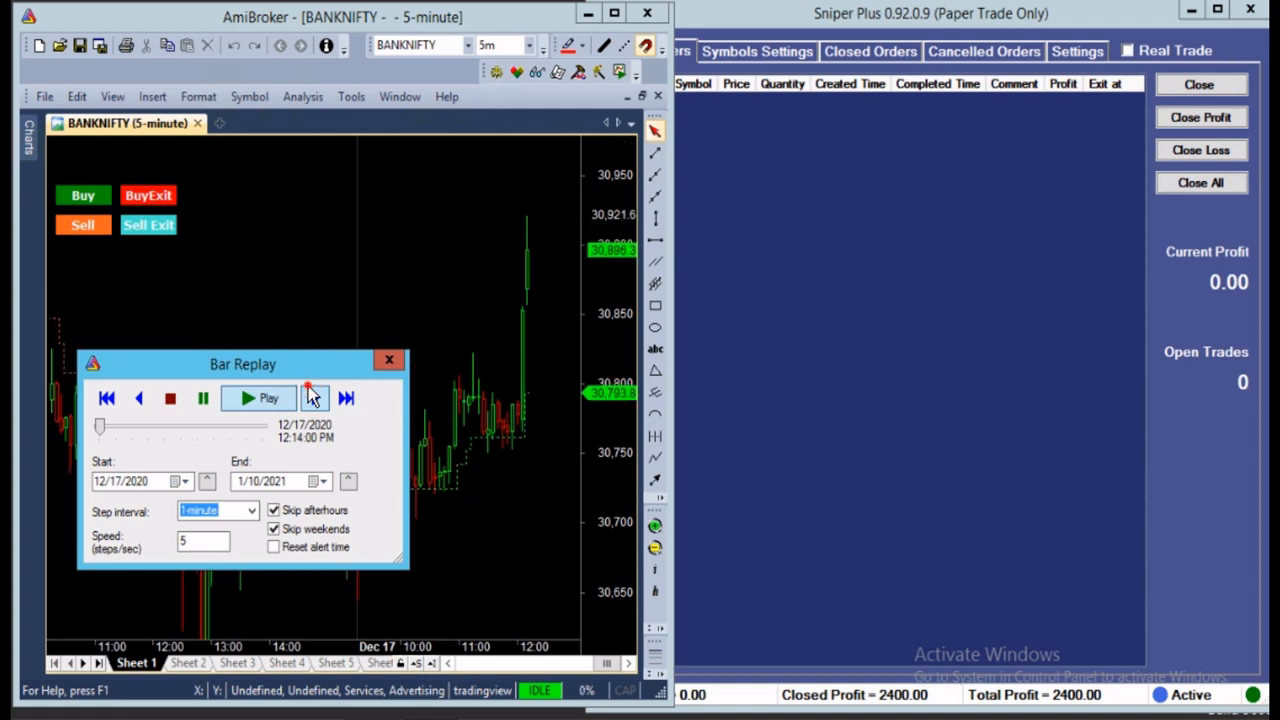
{"action": "left_click", "coordinate": [314, 398]}
{"action": "left_click", "coordinate": [314, 398]}
{"action": "left_click", "coordinate": [314, 398]}
{"action": "left_click", "coordinate": [314, 398]}
{"action": "left_click", "coordinate": [314, 398]}
{"action": "left_click", "coordinate": [314, 398]}
{"action": "left_click", "coordinate": [314, 398]}
{"action": "left_click", "coordinate": [314, 398]}
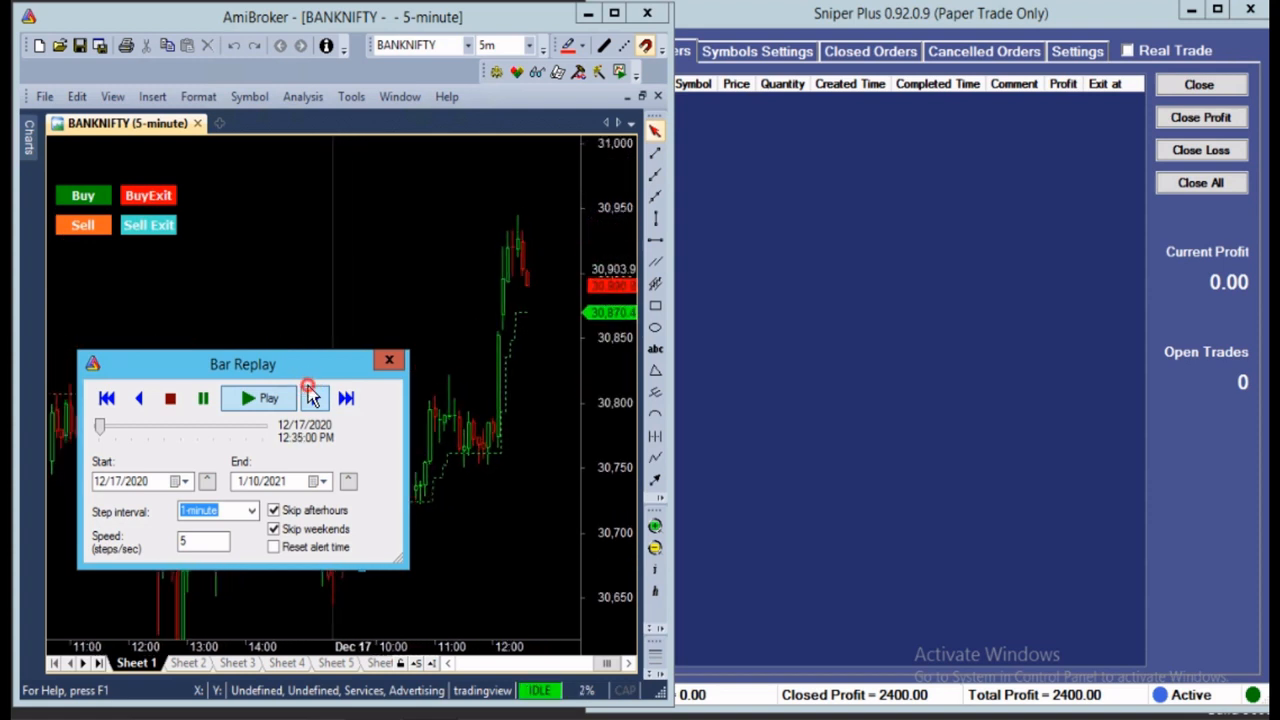
{"action": "left_click", "coordinate": [314, 398]}
{"action": "left_click", "coordinate": [314, 398]}
{"action": "left_click", "coordinate": [314, 398]}
{"action": "left_click", "coordinate": [314, 398]}
{"action": "left_click", "coordinate": [314, 398]}
{"action": "left_click", "coordinate": [314, 398]}
{"action": "left_click", "coordinate": [314, 398]}
{"action": "left_click", "coordinate": [314, 398]}
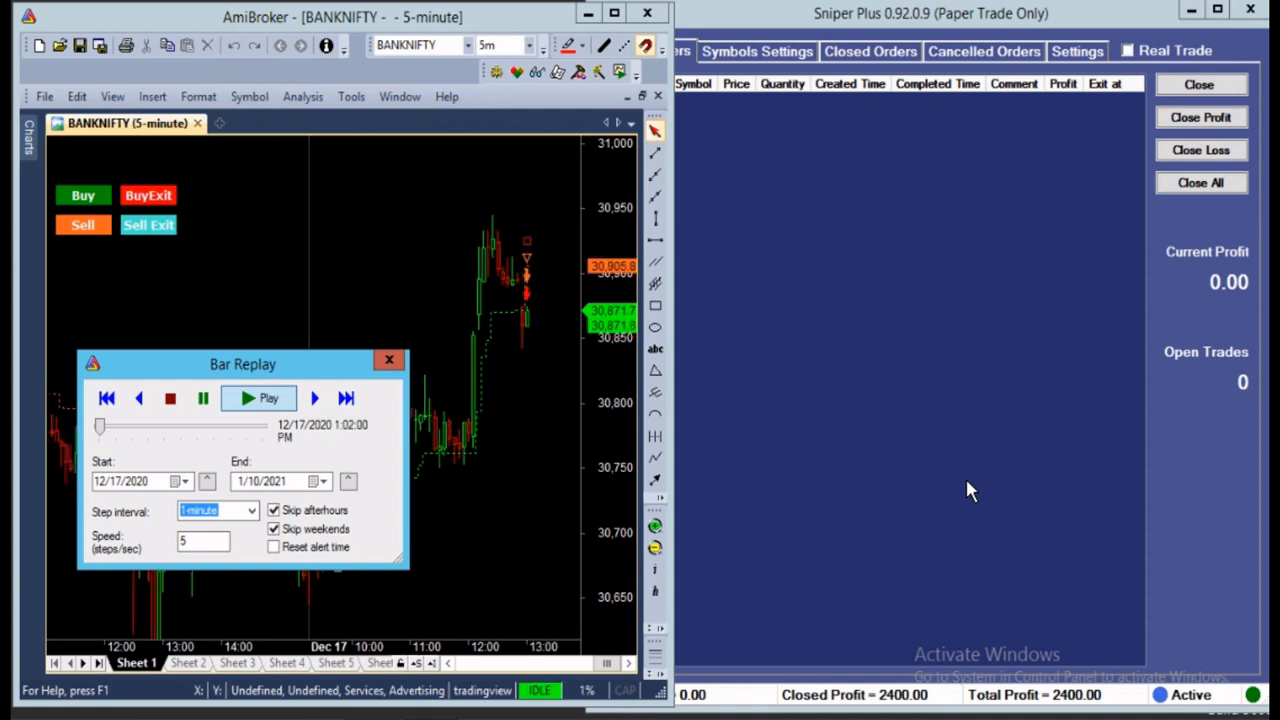
Step: Check Sniper Plus's symbol list, closed orders and open orders for new trades during the replay, and pause it at 1:57 PM
{"action": "left_click", "coordinate": [925, 220]}
{"action": "left_click", "coordinate": [780, 52]}
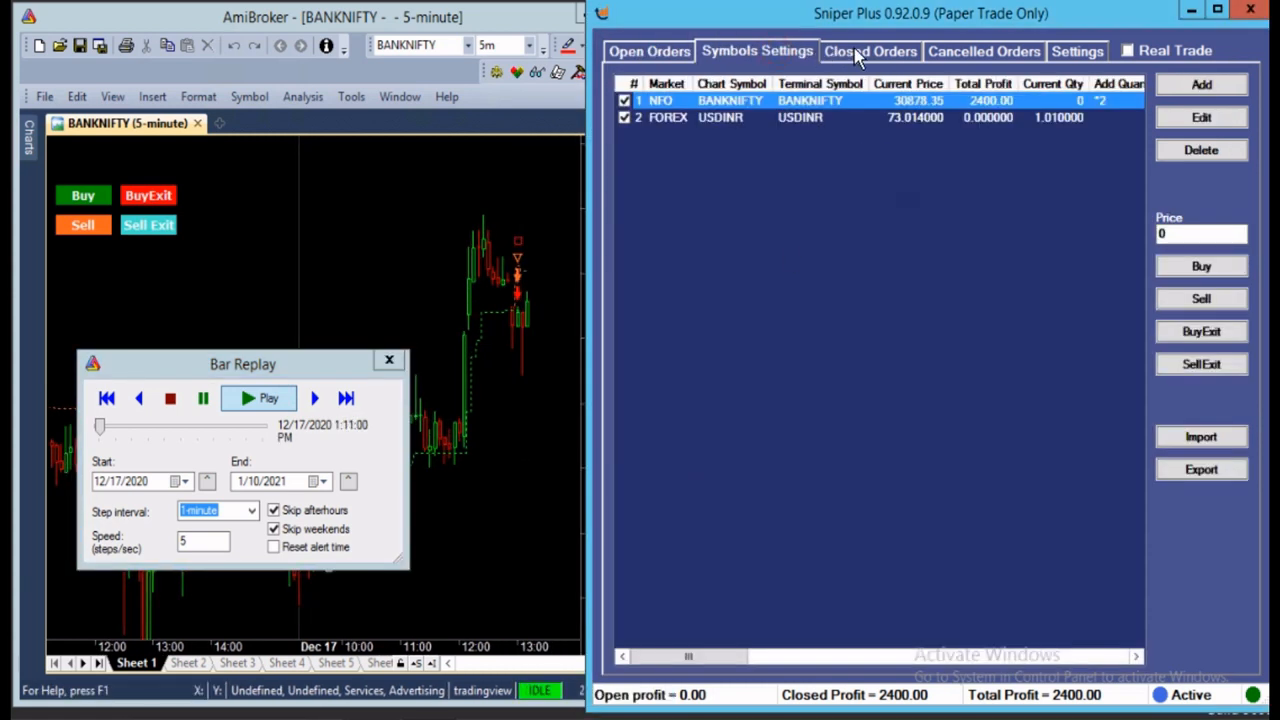
{"action": "left_click", "coordinate": [858, 51]}
{"action": "left_click", "coordinate": [655, 52]}
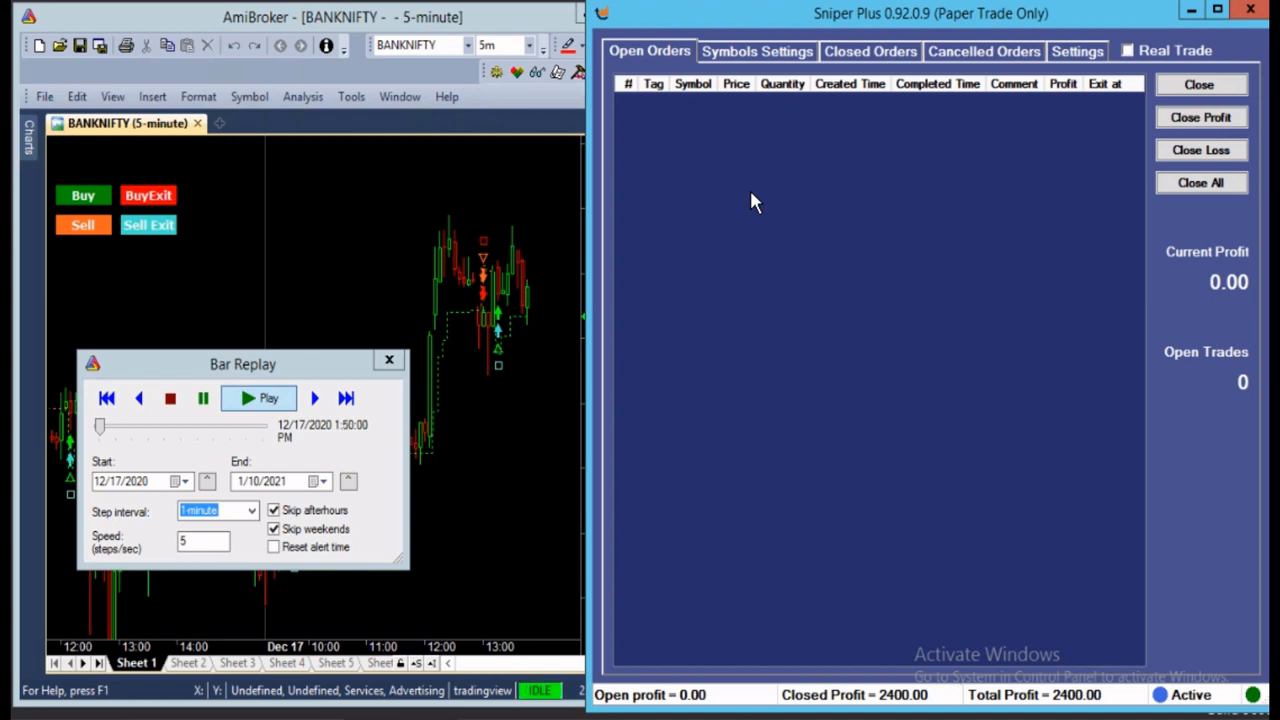
{"action": "left_click", "coordinate": [203, 398]}
Step: Review the Max Profit and Max Loss limits in BANKNIFTY's symbol entry and close it without saving
{"action": "left_click", "coordinate": [938, 322]}
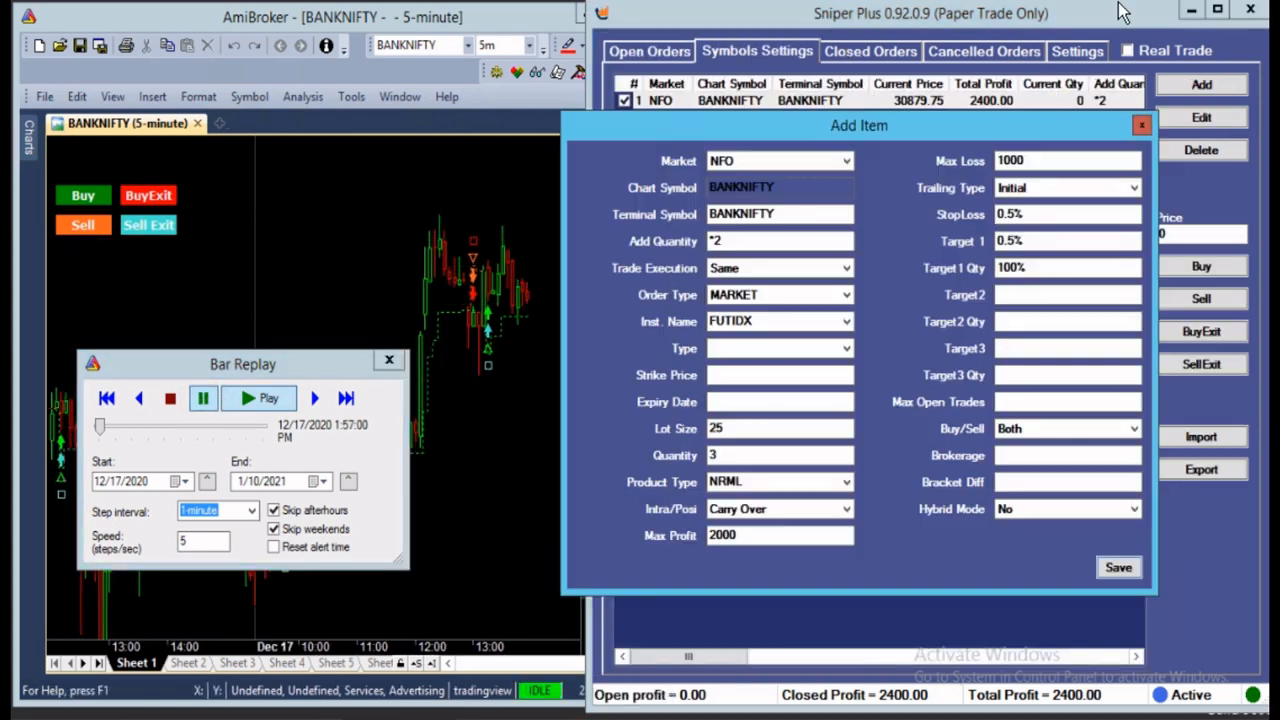
{"action": "left_click", "coordinate": [1056, 162]}
{"action": "left_click", "coordinate": [1141, 125]}
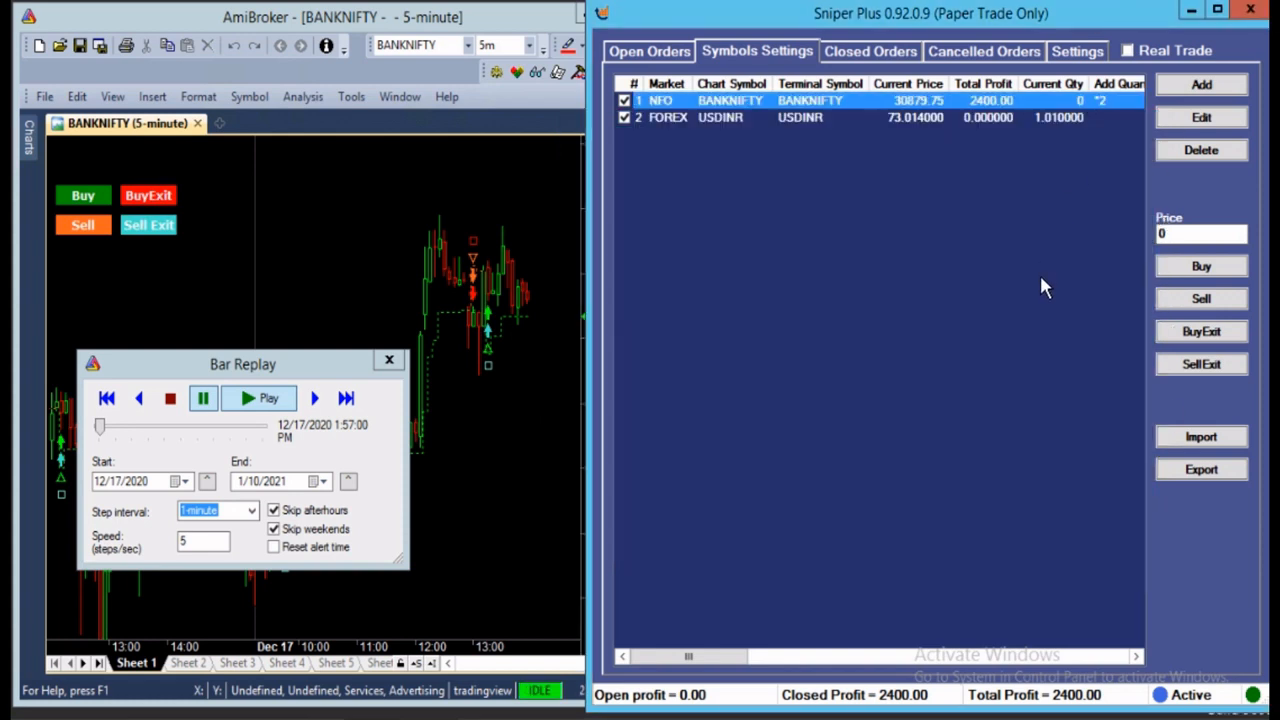
Step: Clear the Max Profit and Max Loss values in BANKNIFTY's symbol entry and save it
{"action": "double_click", "coordinate": [845, 100]}
{"action": "key", "text": "BackSpace"}
{"action": "key", "text": "BackSpace"}
{"action": "key", "text": "BackSpace"}
{"action": "key", "text": "BackSpace"}
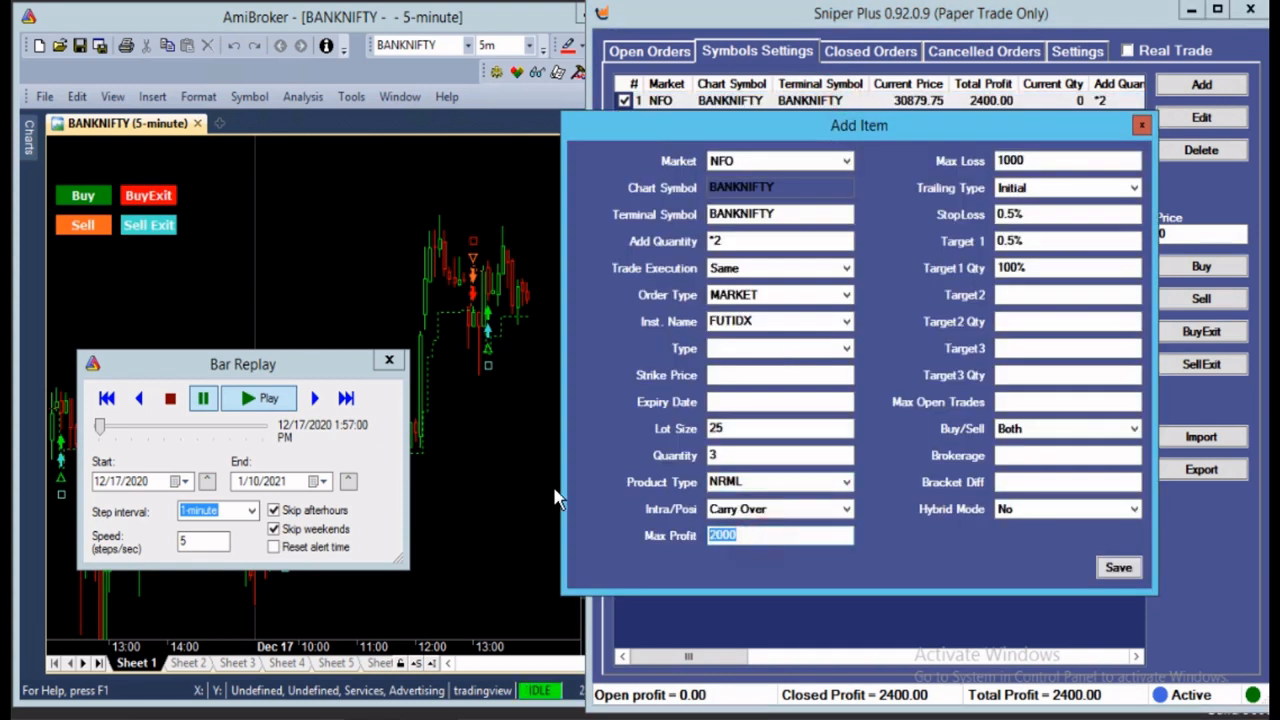
{"action": "left_click", "coordinate": [1046, 165]}
{"action": "double_click", "coordinate": [1047, 166]}
{"action": "key", "text": "BackSpace"}
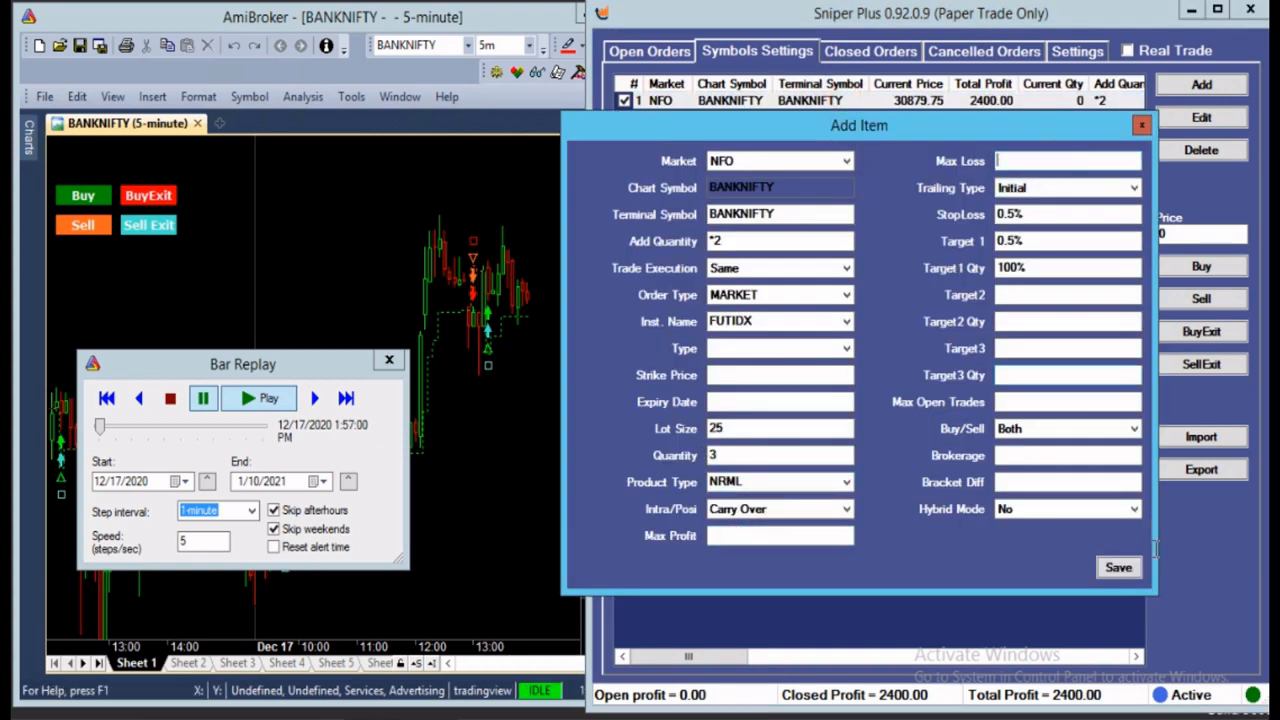
{"action": "left_click", "coordinate": [1118, 568]}
Step: Set the overall Max Profit to 2000 and Max Loss to 1000 in the general settings, and check the symbol list against these limits
{"action": "left_click", "coordinate": [1068, 52]}
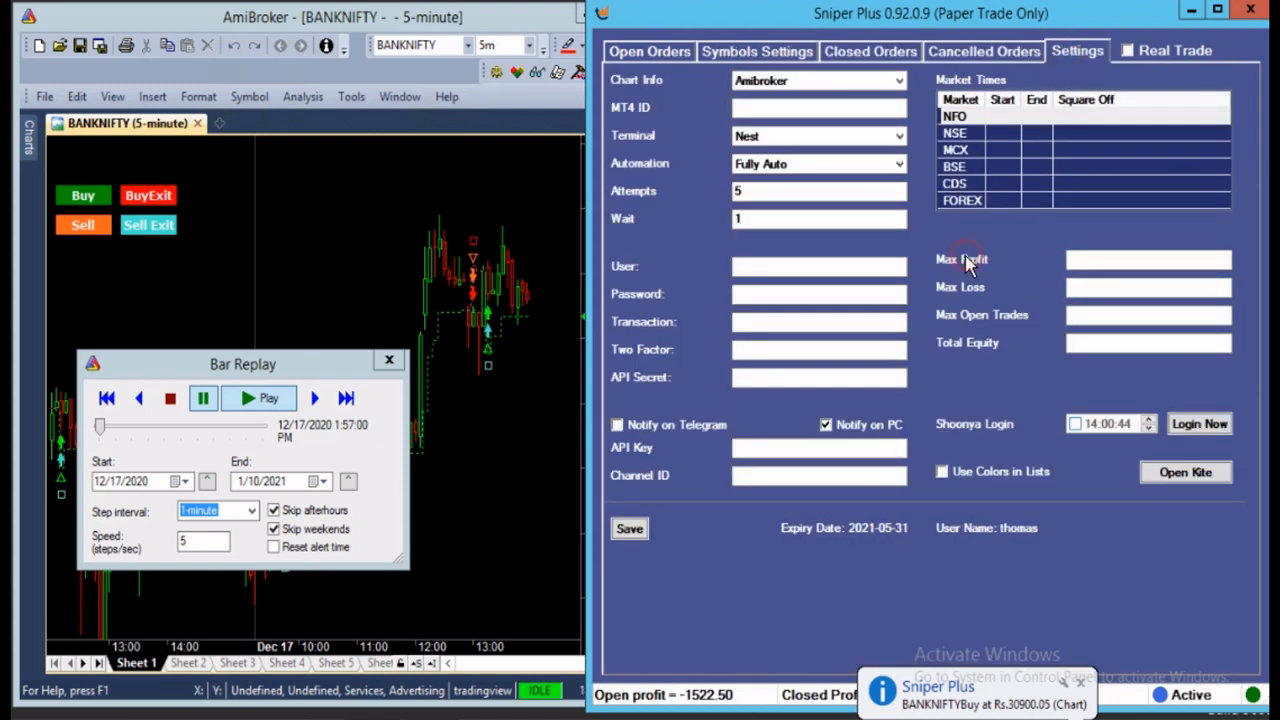
{"action": "left_click", "coordinate": [1087, 260]}
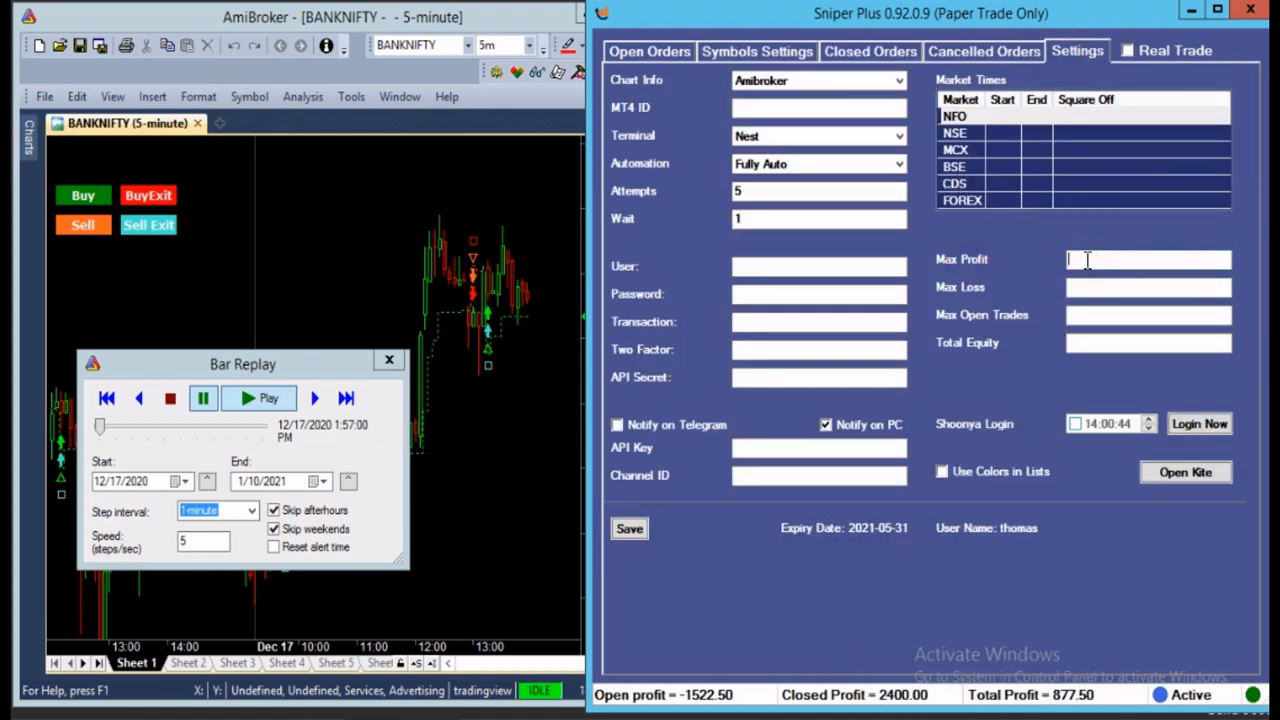
{"action": "type", "text": "2000"}
{"action": "left_click", "coordinate": [1088, 287]}
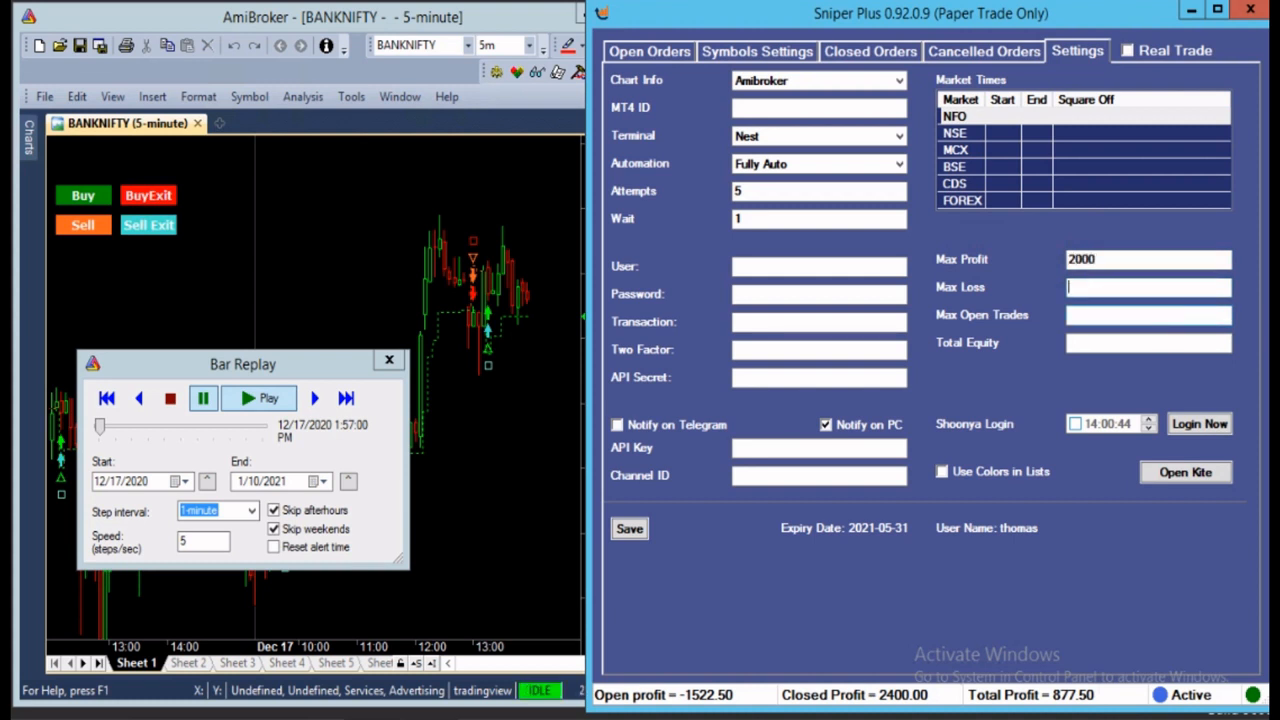
{"action": "type", "text": "1000"}
{"action": "left_click_drag", "start_coordinate": [1112, 258], "coordinate": [1047, 258]}
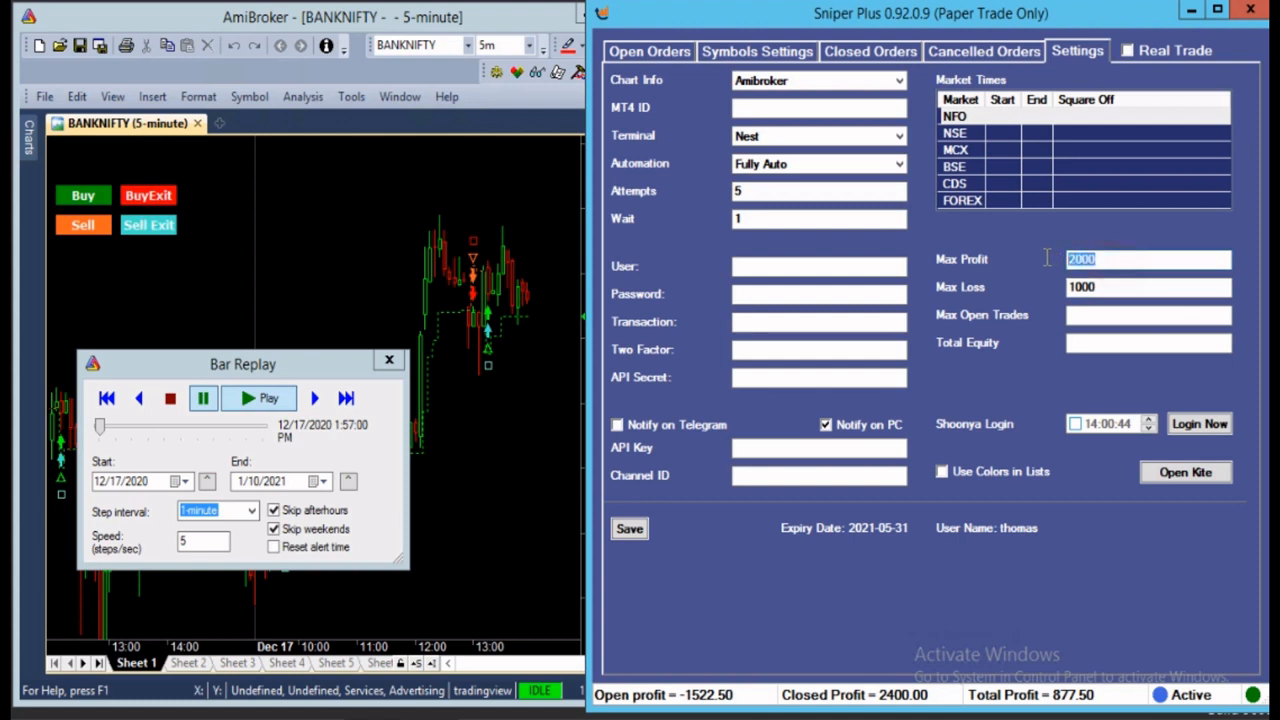
{"action": "left_click", "coordinate": [771, 50]}
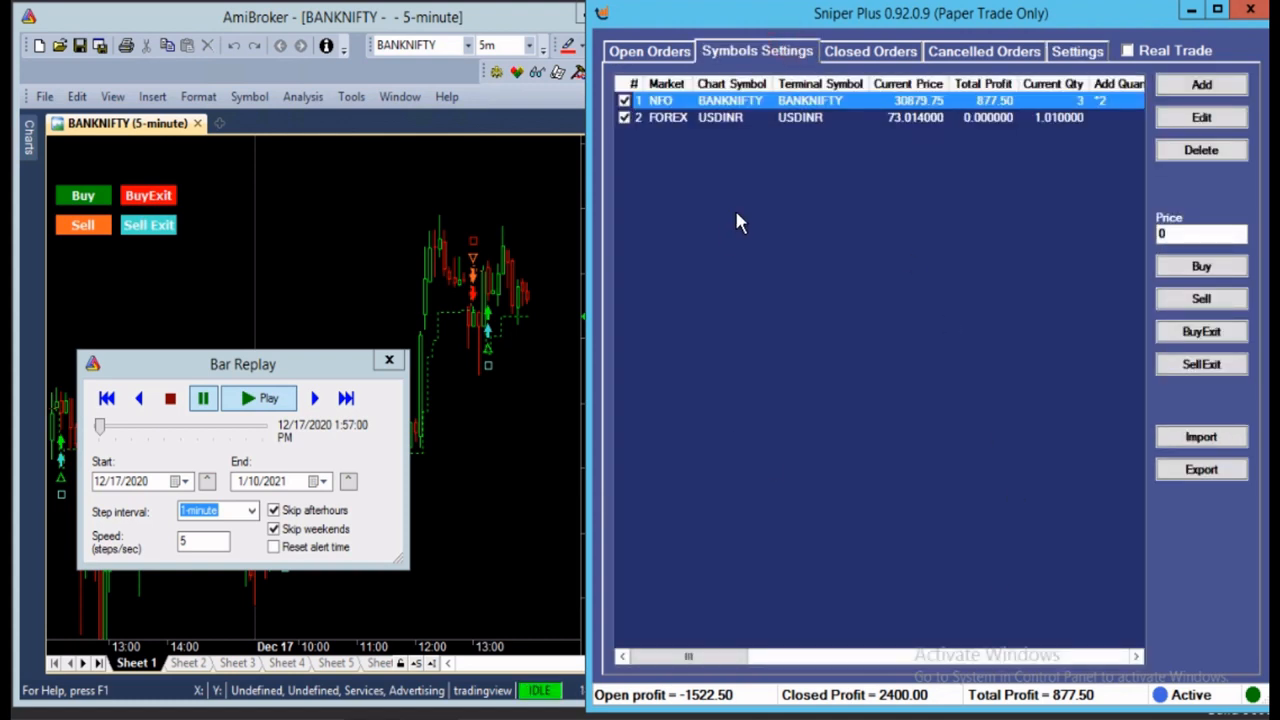
{"action": "left_click", "coordinate": [725, 118]}
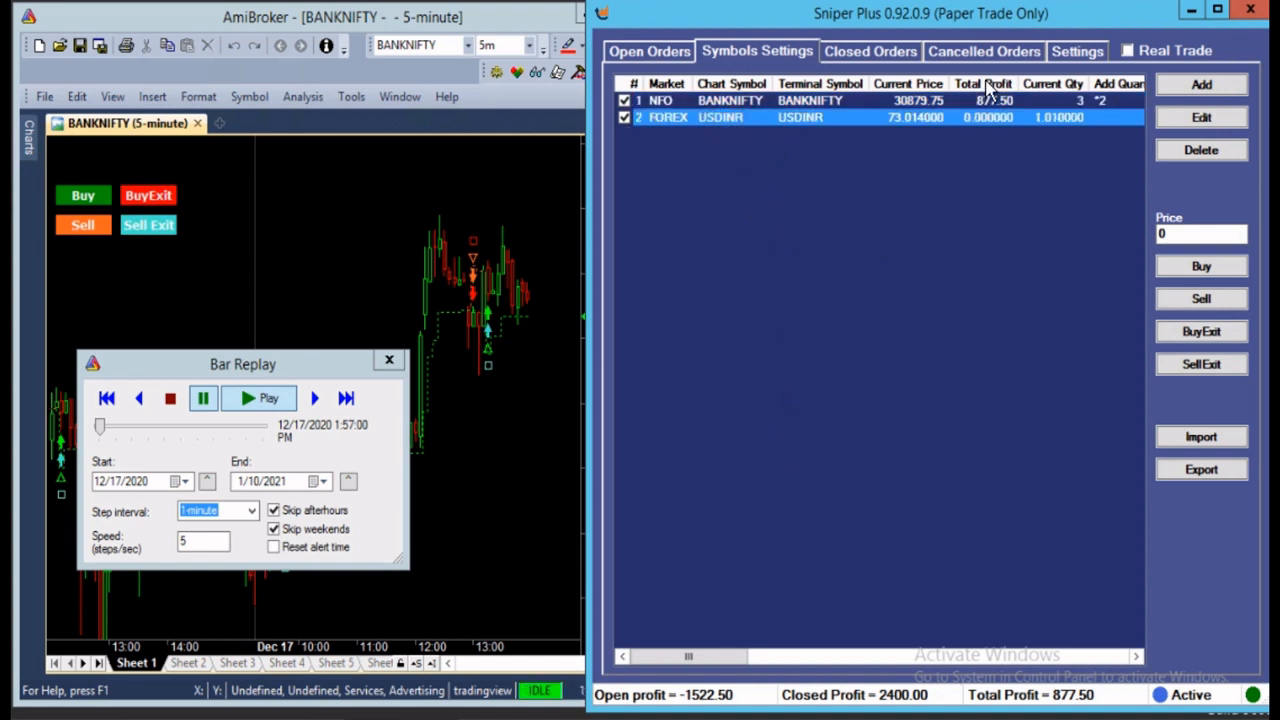
{"action": "left_click", "coordinate": [1070, 53]}
{"action": "left_click_drag", "start_coordinate": [1137, 260], "coordinate": [994, 238]}
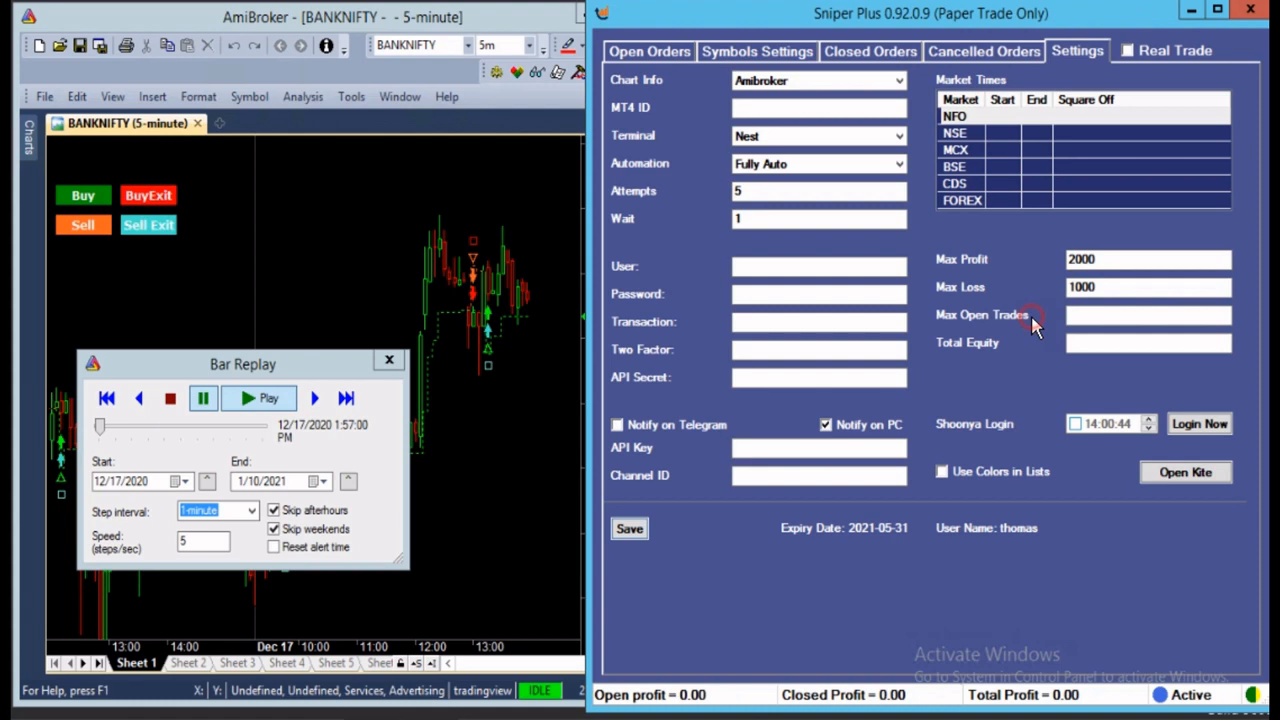
Step: Set Max Open Trades to 2 in the general settings, check the open orders, and save the settings
{"action": "left_click", "coordinate": [1104, 315]}
{"action": "type", "text": "2"}
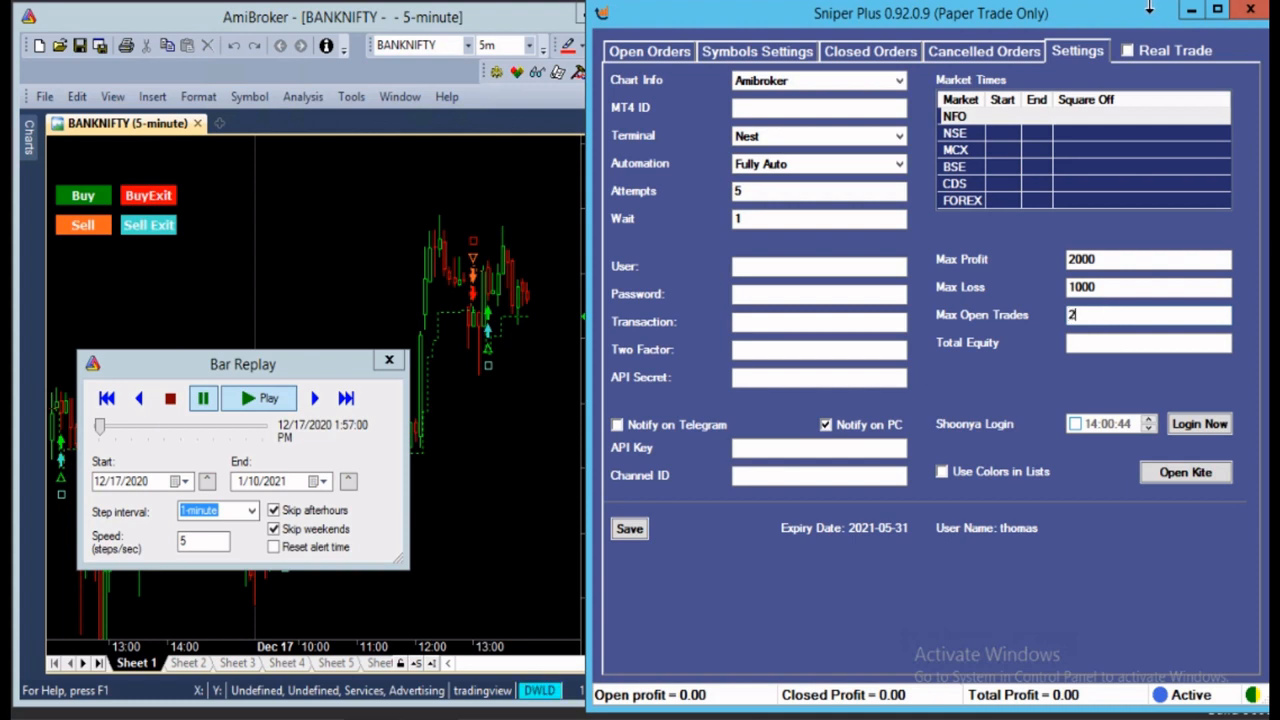
{"action": "left_click", "coordinate": [619, 537]}
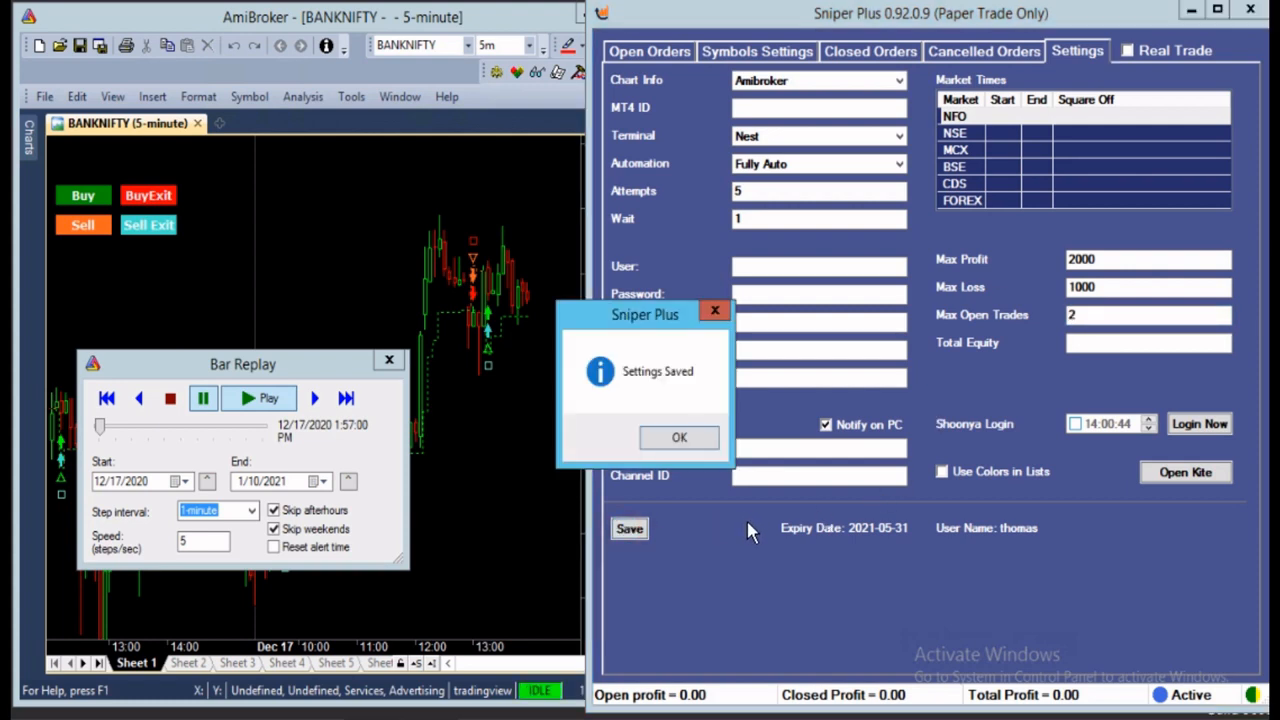
{"action": "left_click", "coordinate": [679, 438]}
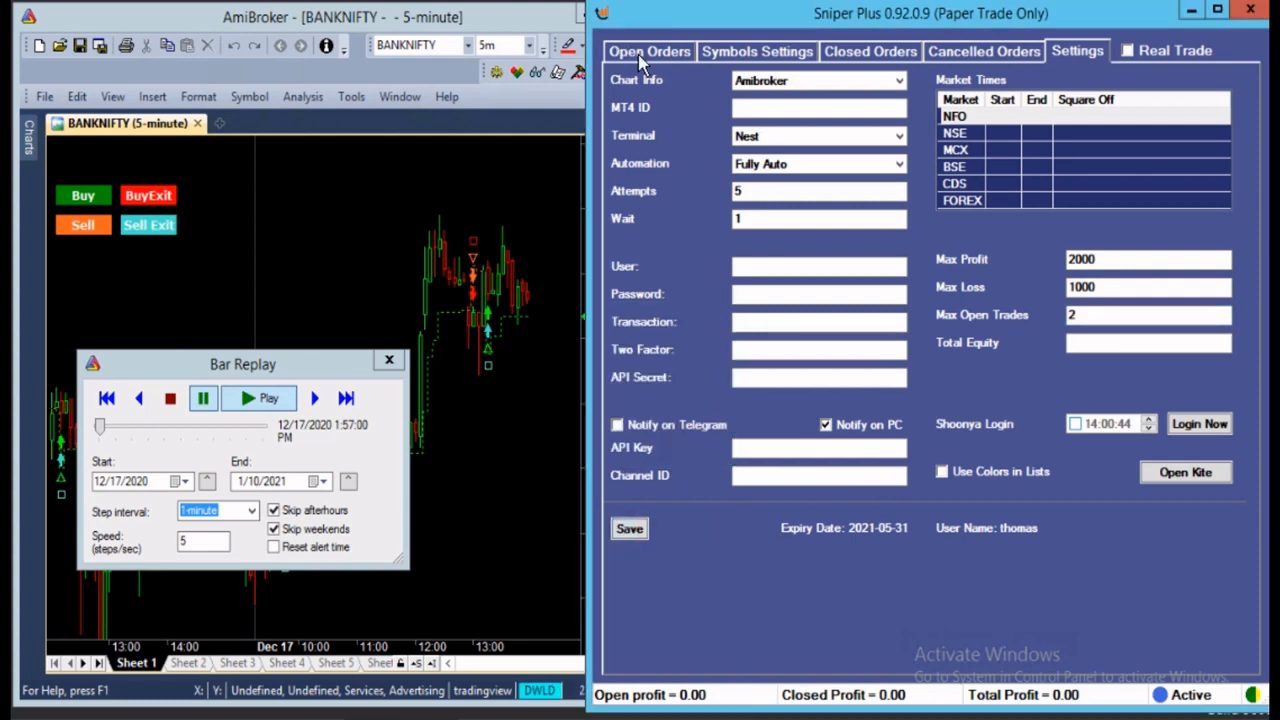
{"action": "left_click", "coordinate": [648, 52]}
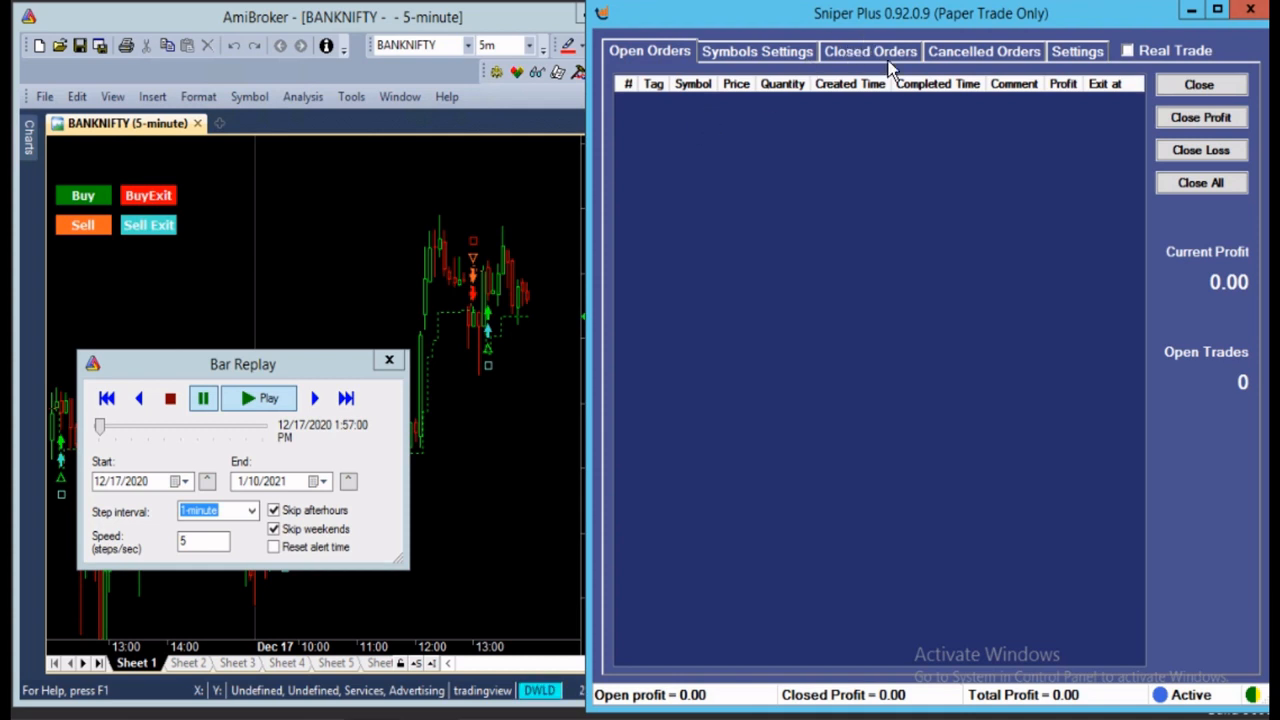
{"action": "left_click", "coordinate": [1076, 51]}
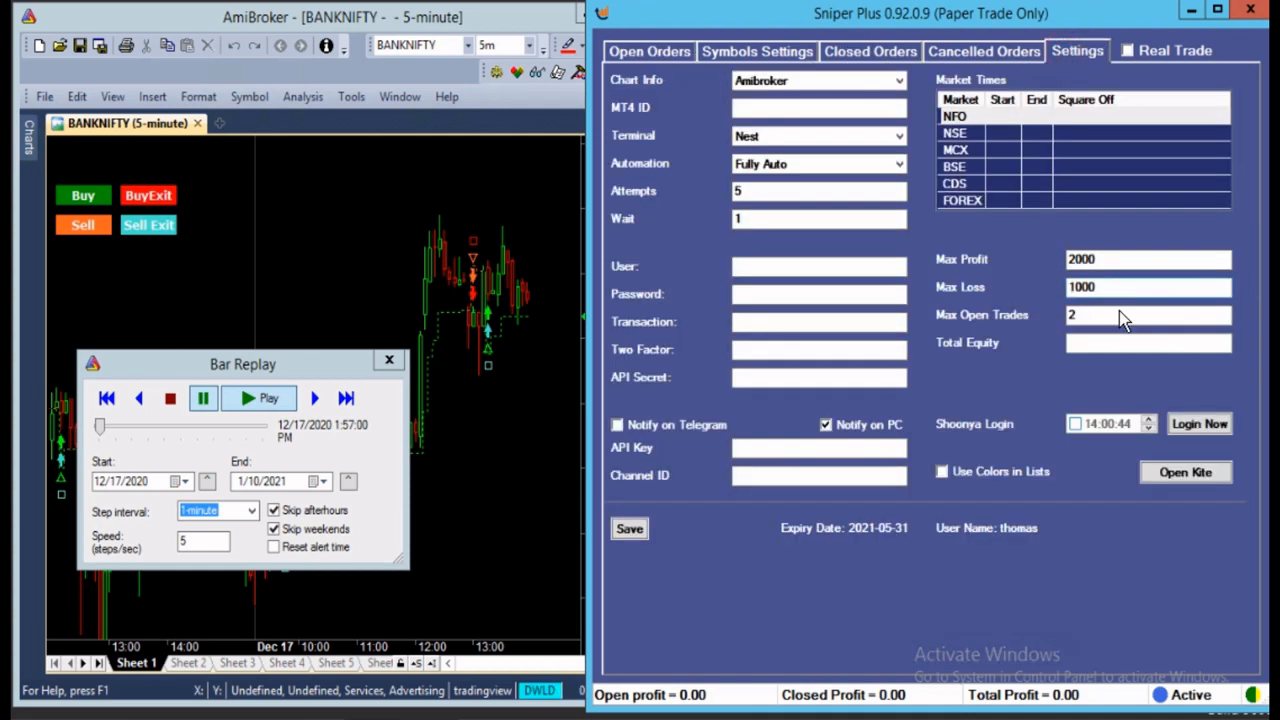
{"action": "left_click_drag", "start_coordinate": [1130, 314], "coordinate": [878, 320]}
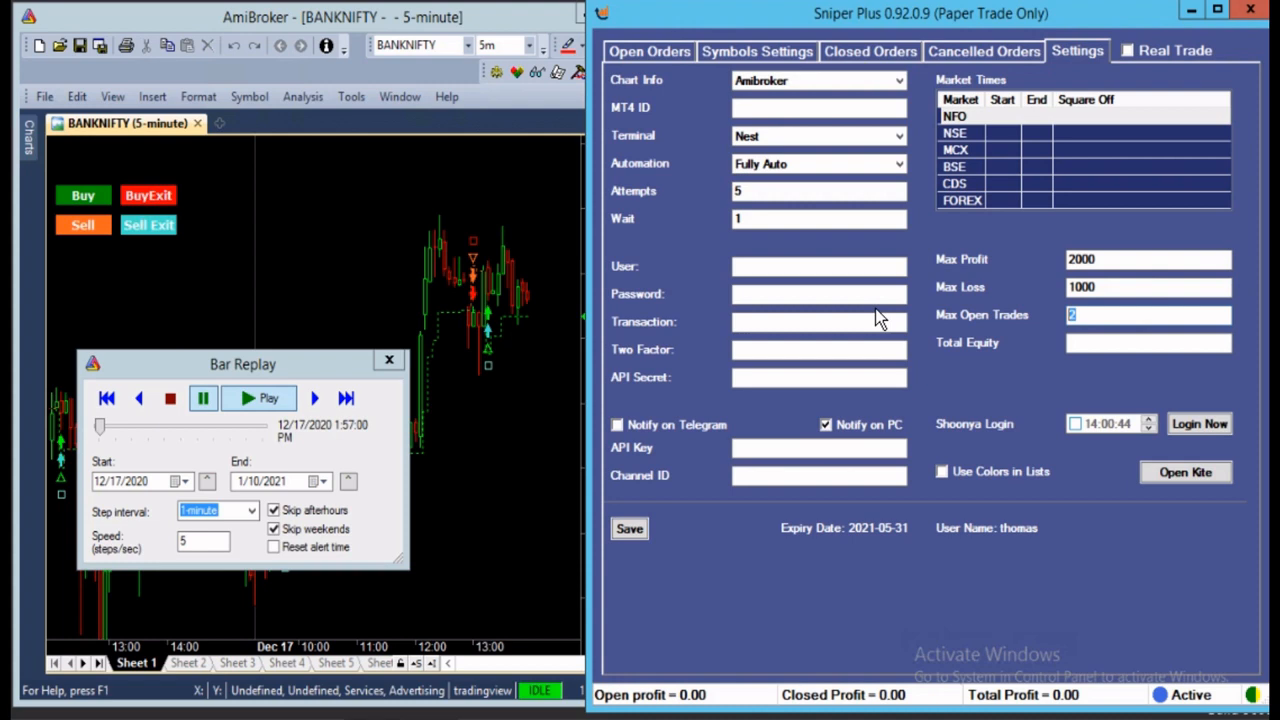
{"action": "left_click", "coordinate": [629, 528]}
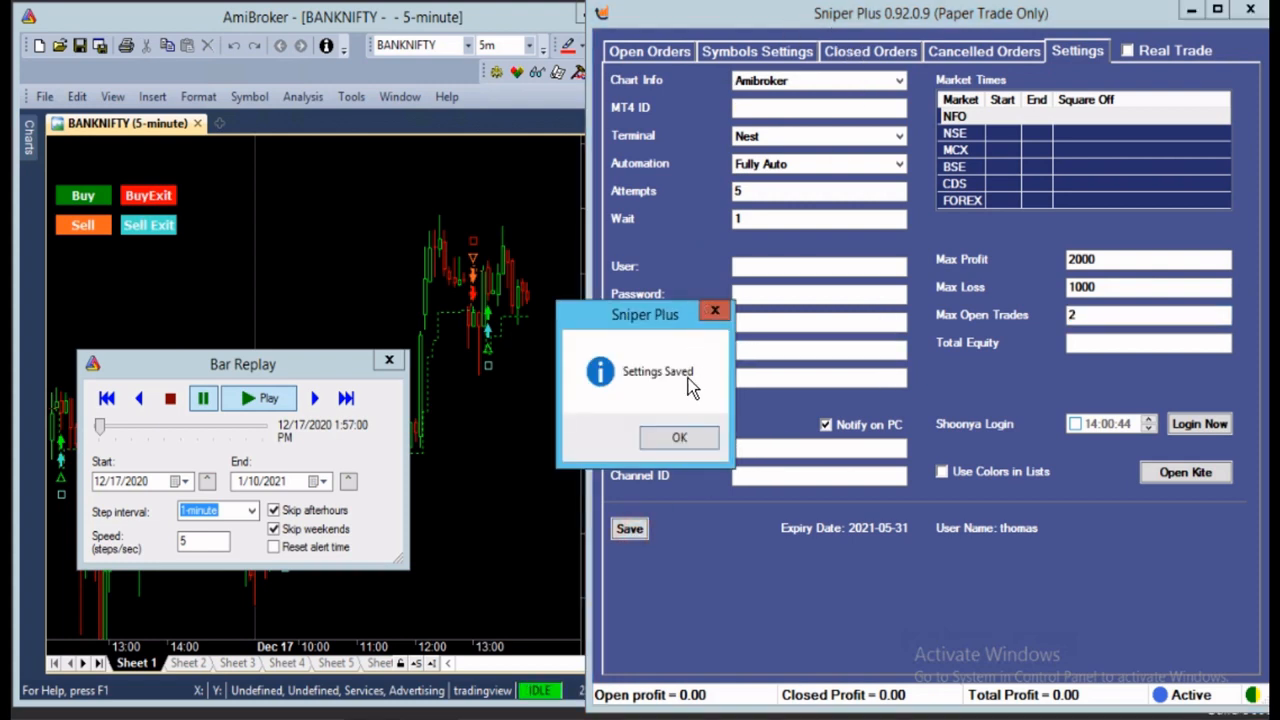
{"action": "left_click", "coordinate": [679, 437]}
Step: Place a paper buy order for BANKNIFTY from the symbol list and view it in the open orders
{"action": "left_click", "coordinate": [768, 51]}
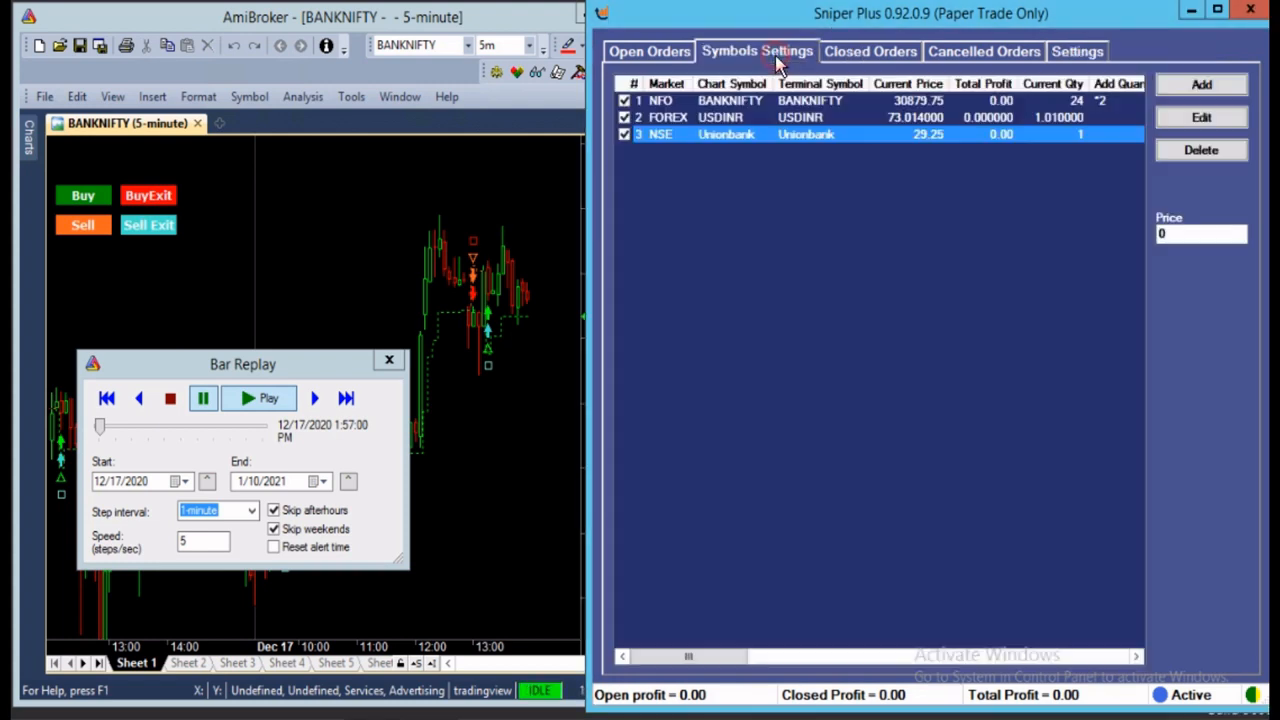
{"action": "left_click", "coordinate": [737, 105]}
{"action": "left_click", "coordinate": [1201, 266]}
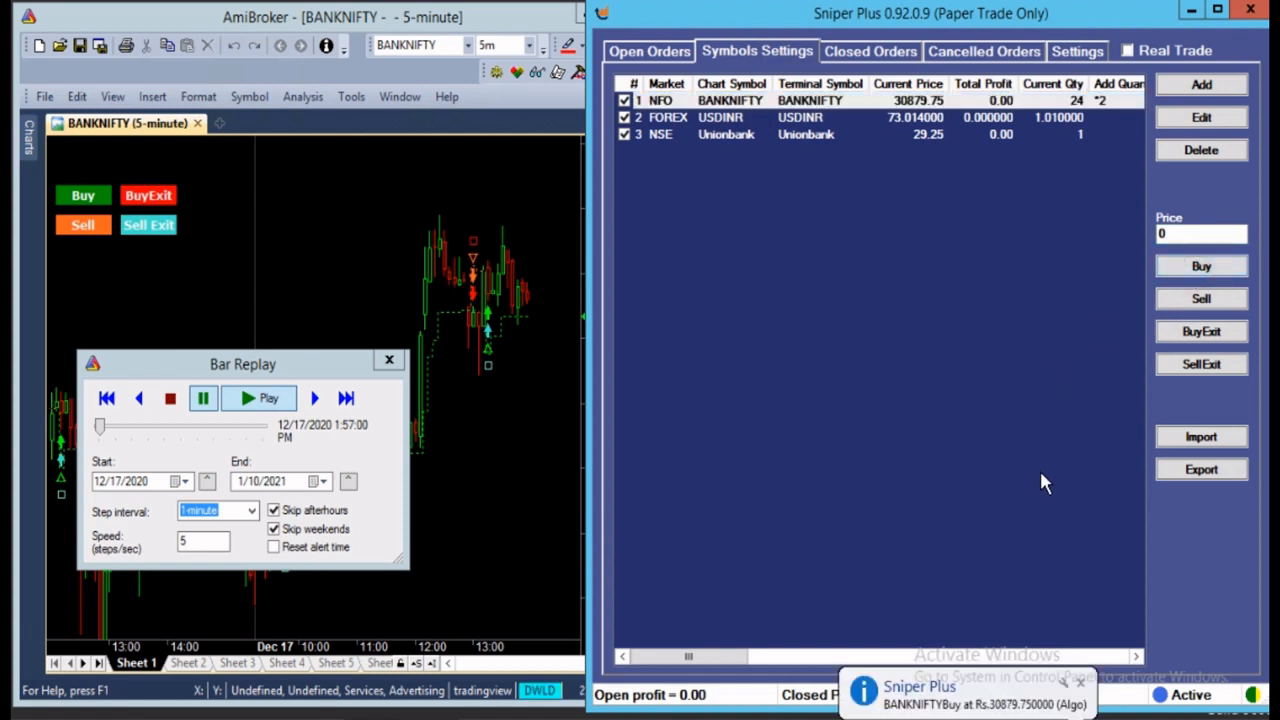
{"action": "left_click", "coordinate": [640, 52]}
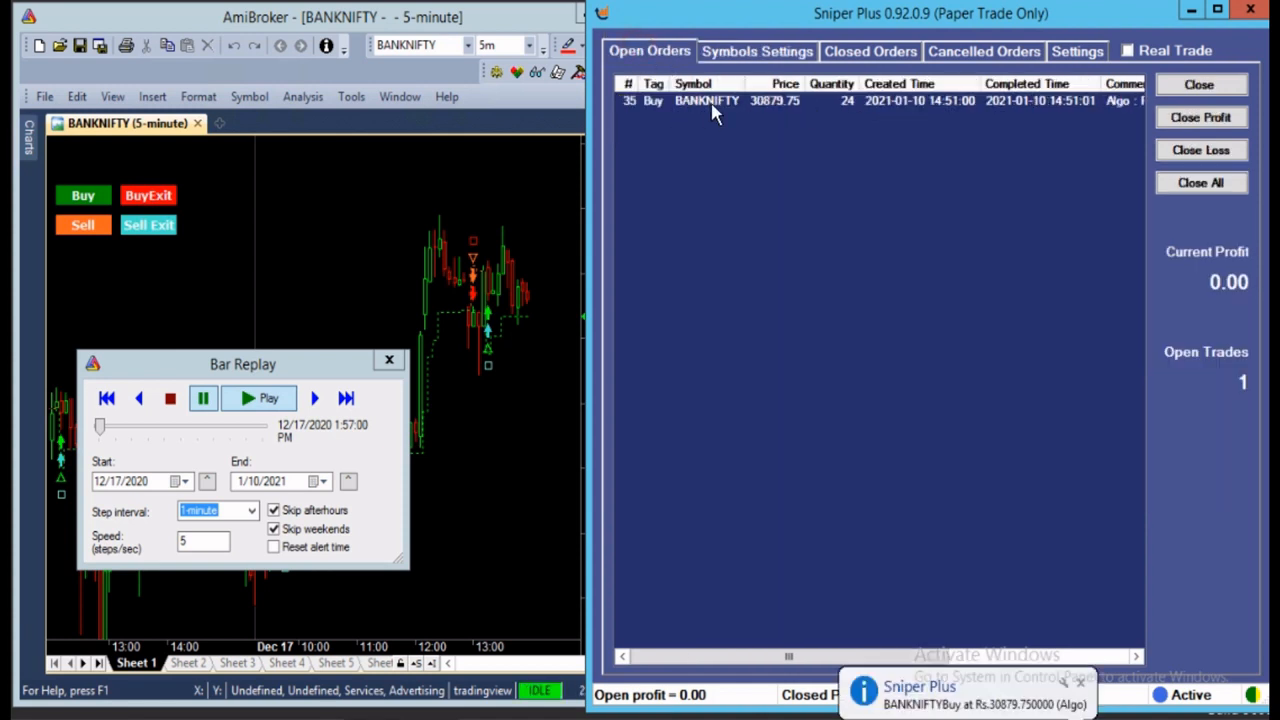
Step: Place paper buy orders for USDINR and Unionbank, and check the open orders
{"action": "left_click", "coordinate": [782, 54]}
{"action": "left_click", "coordinate": [830, 119]}
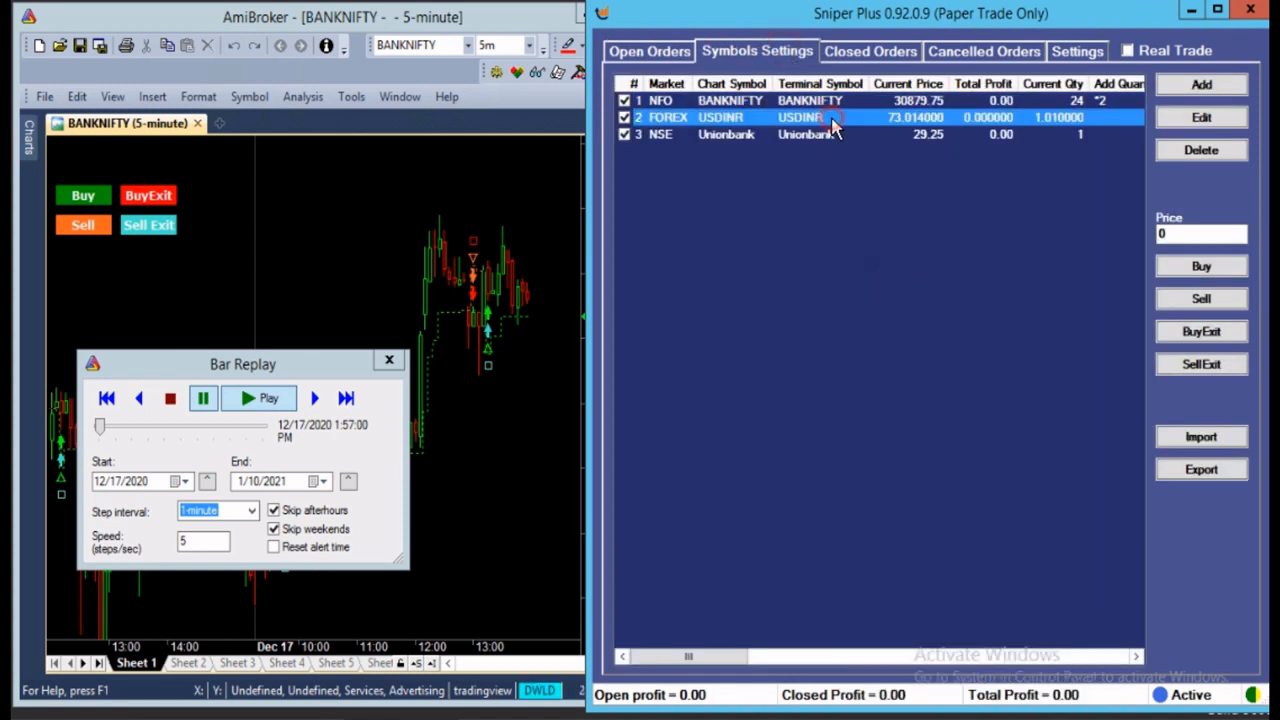
{"action": "left_click", "coordinate": [1202, 270]}
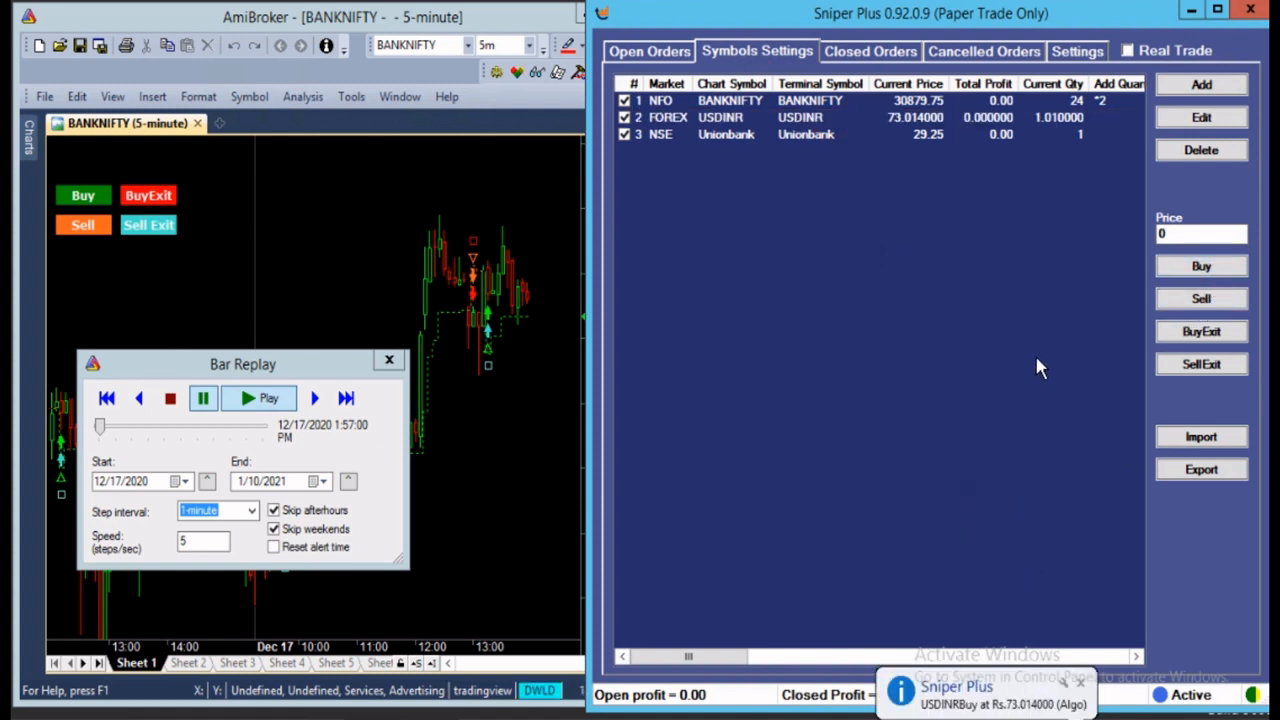
{"action": "left_click", "coordinate": [710, 137]}
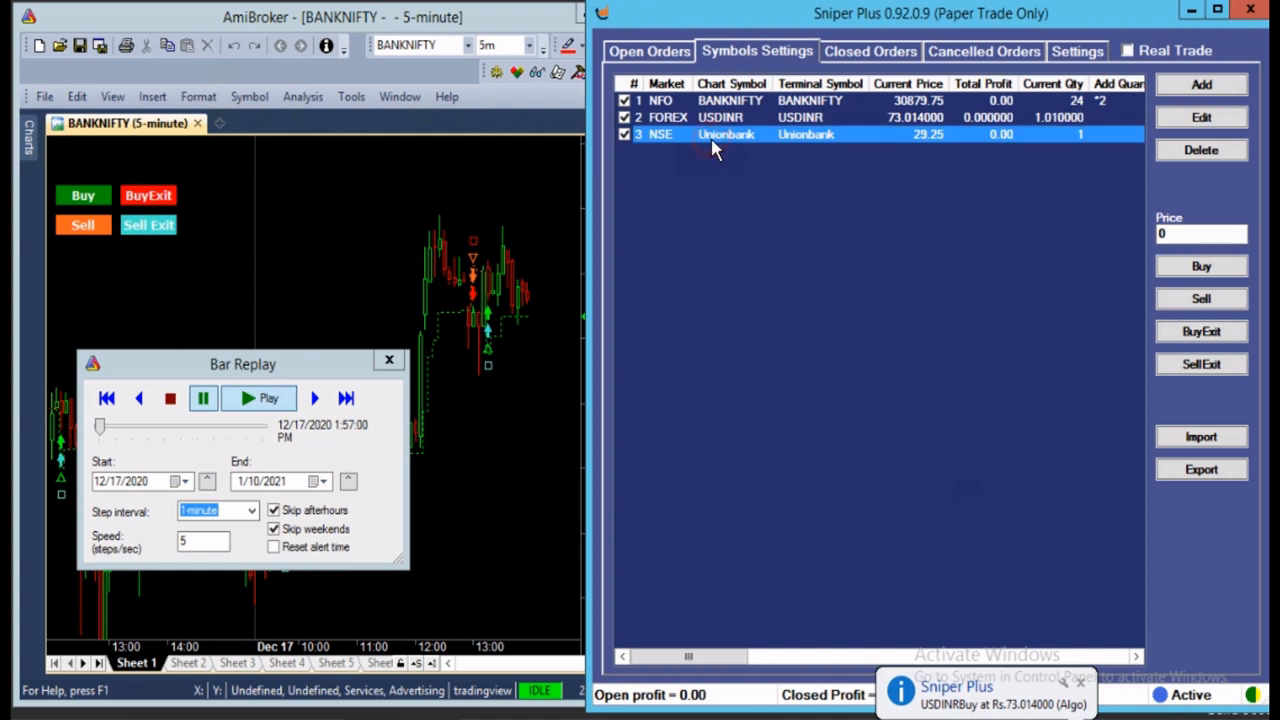
{"action": "left_click", "coordinate": [1224, 268]}
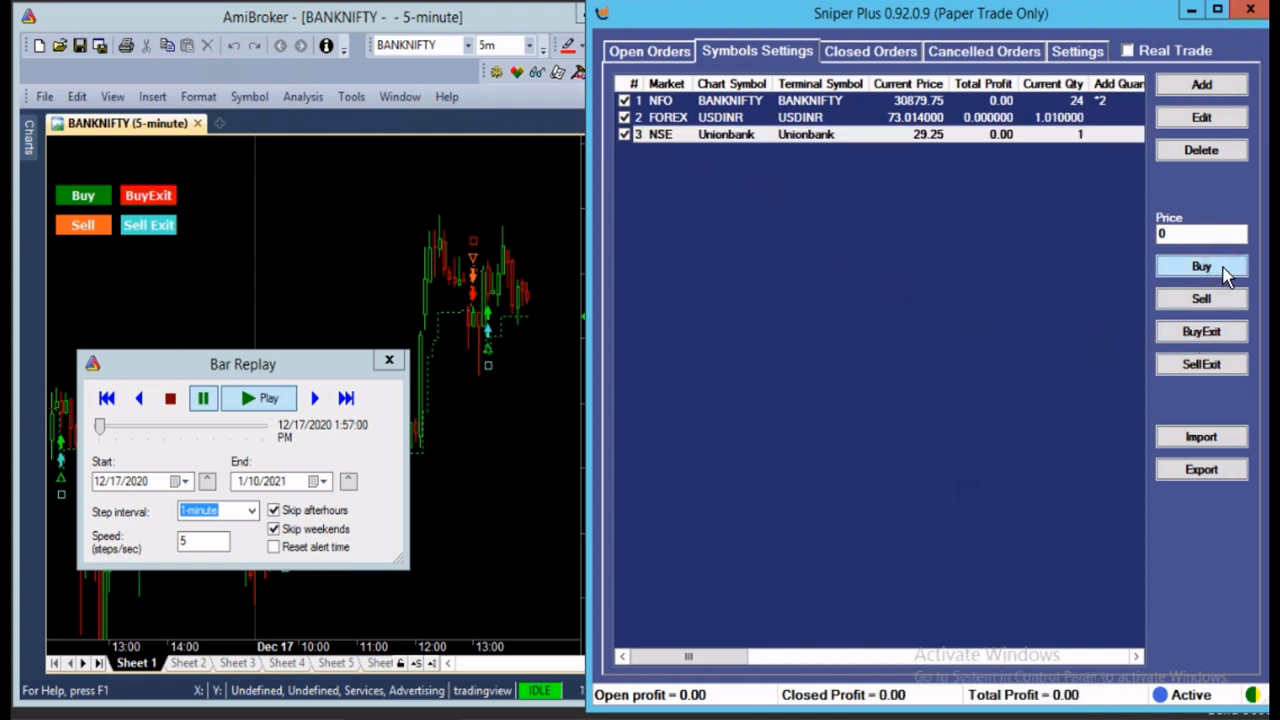
{"action": "left_click", "coordinate": [651, 51]}
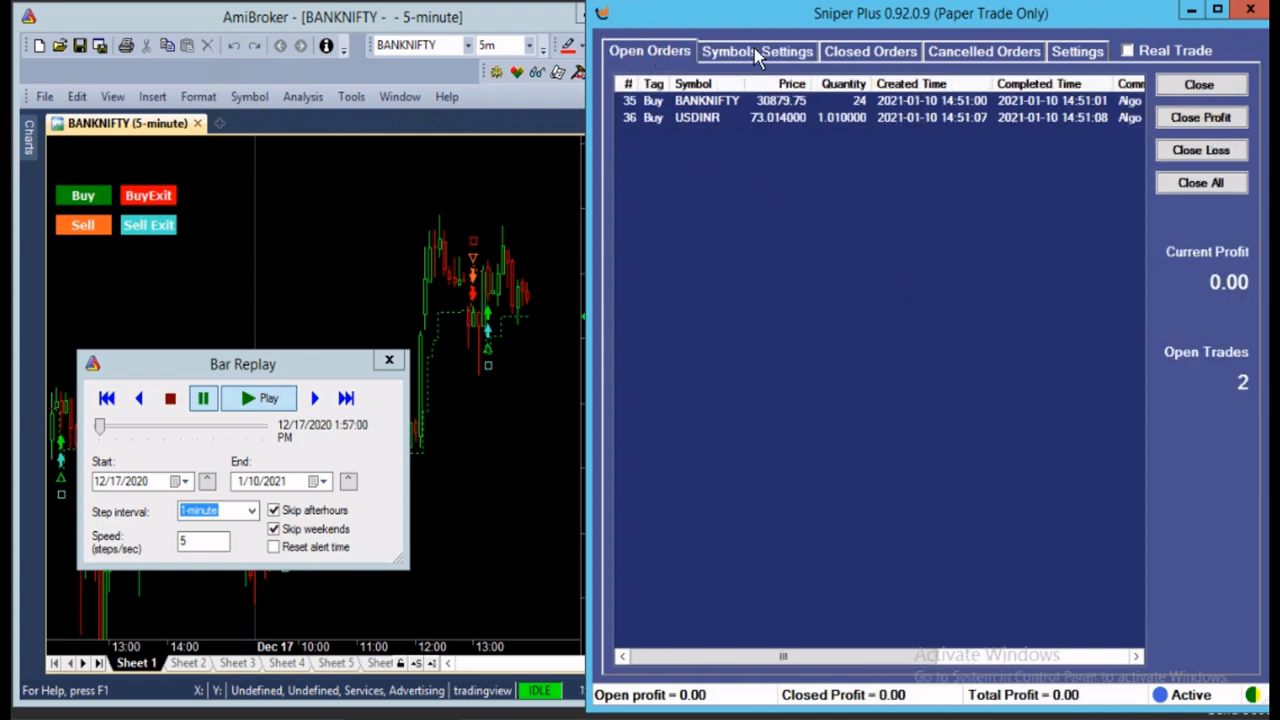
Step: Examine the cancelled Unionbank order's symbol, times and cancellation reason
{"action": "left_click", "coordinate": [955, 54]}
{"action": "left_click", "coordinate": [935, 101]}
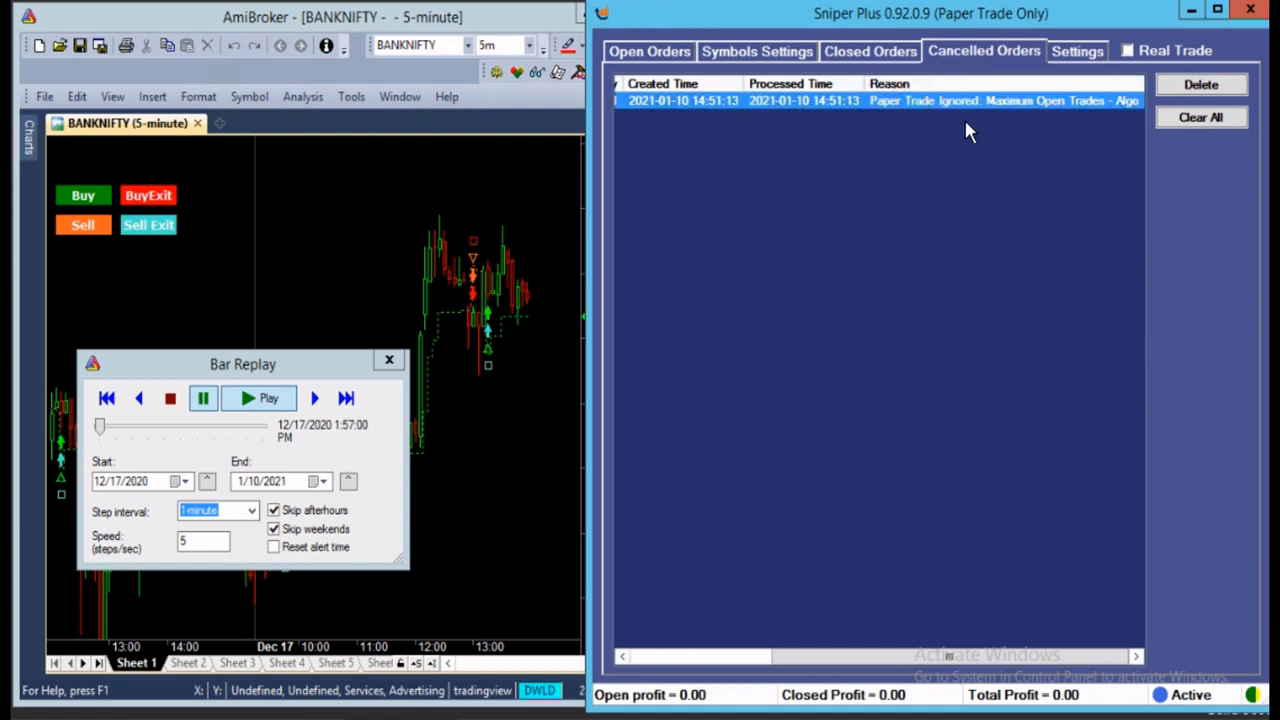
{"action": "left_click_drag", "start_coordinate": [830, 656], "coordinate": [645, 657]}
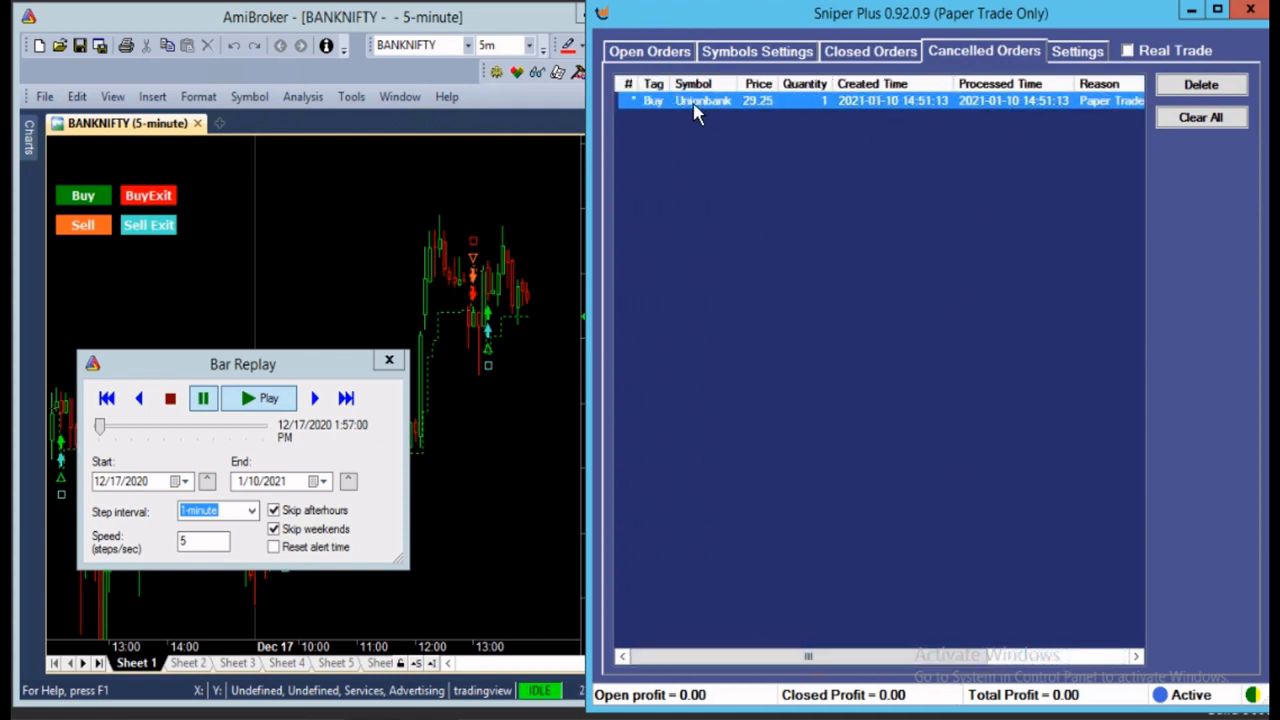
{"action": "left_click", "coordinate": [808, 657]}
{"action": "left_click_drag", "start_coordinate": [808, 657], "coordinate": [913, 659]}
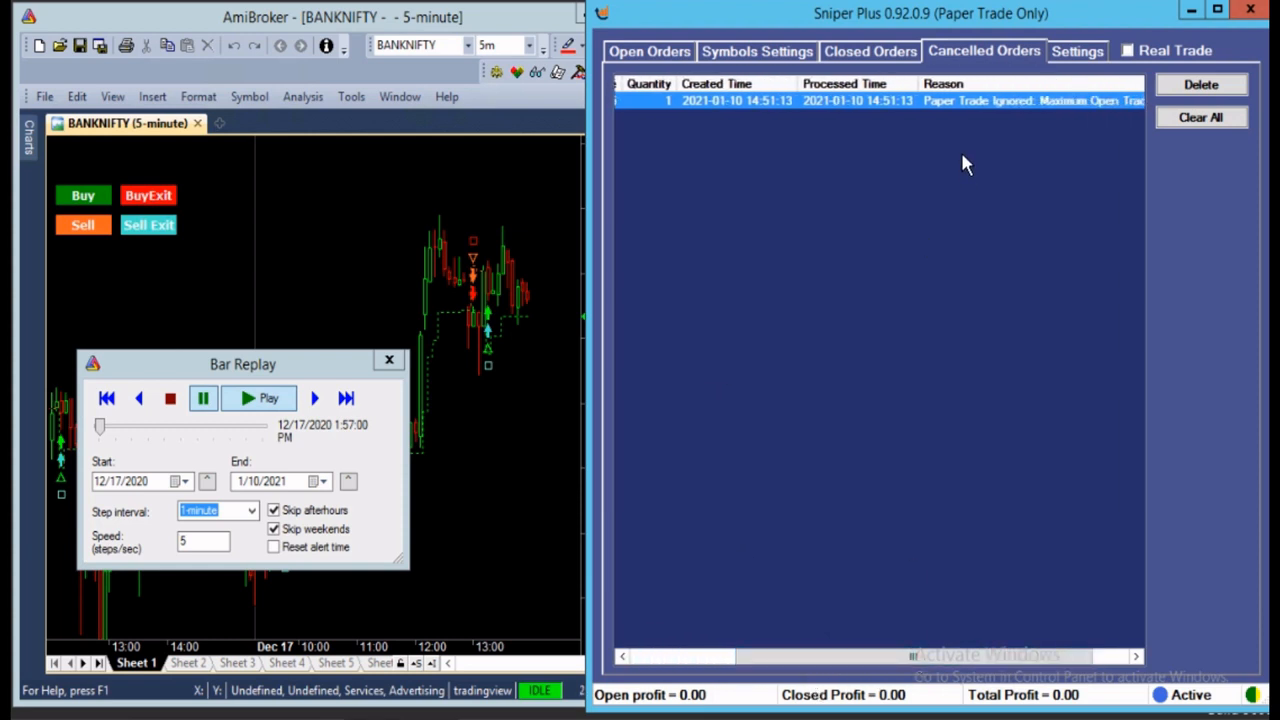
{"action": "left_click", "coordinate": [968, 103]}
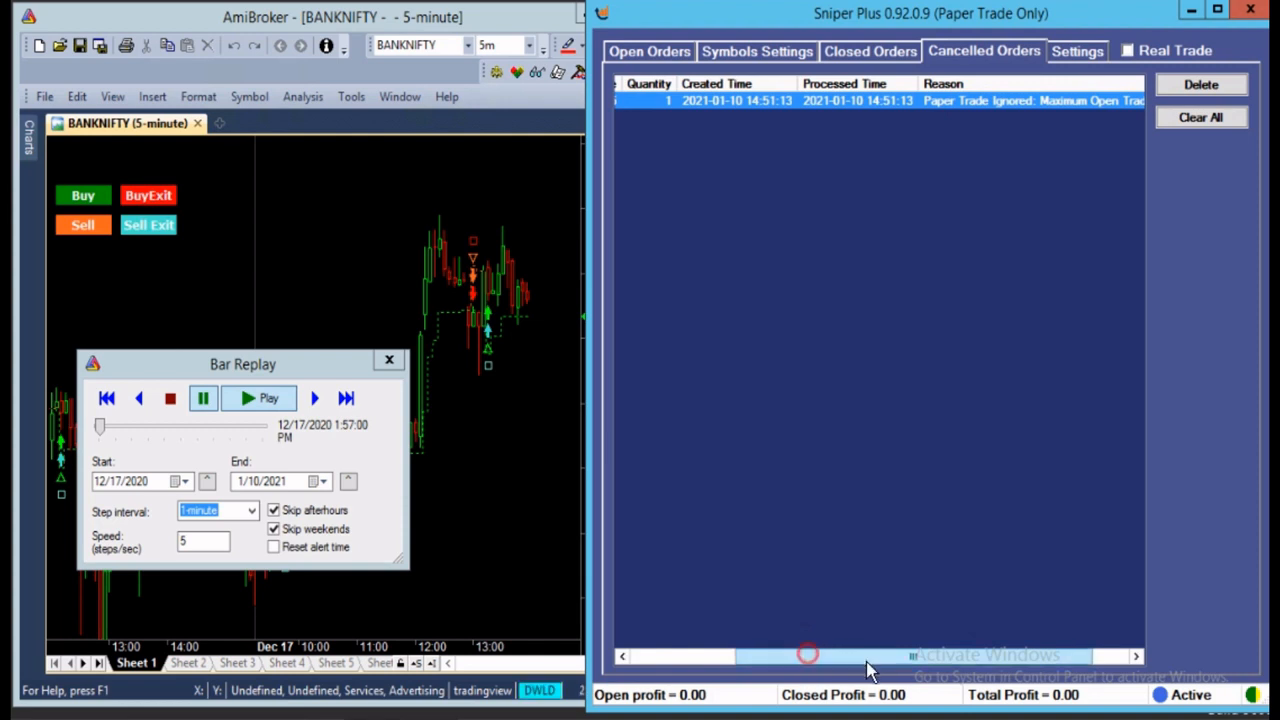
{"action": "left_click_drag", "start_coordinate": [808, 655], "coordinate": [843, 656]}
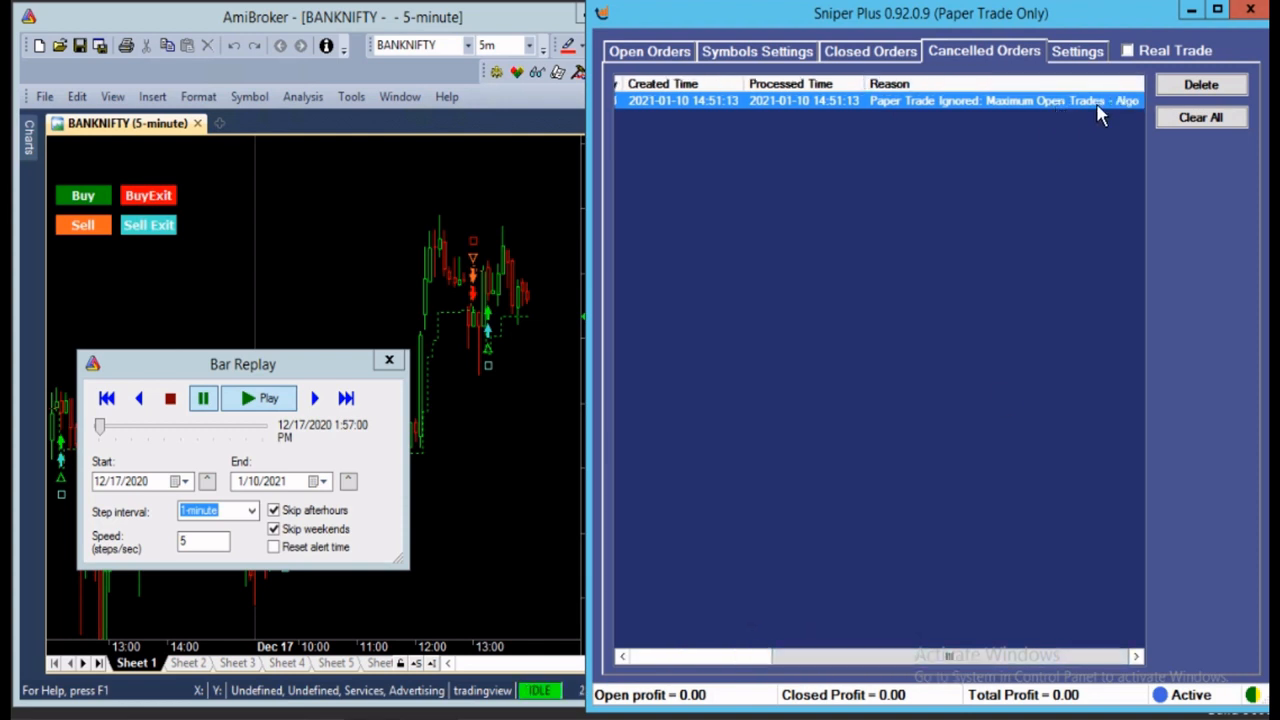
Step: Close the open USDINR trade after reviewing the general limits, and recheck the symbol list and cancelled orders
{"action": "left_click", "coordinate": [1076, 56]}
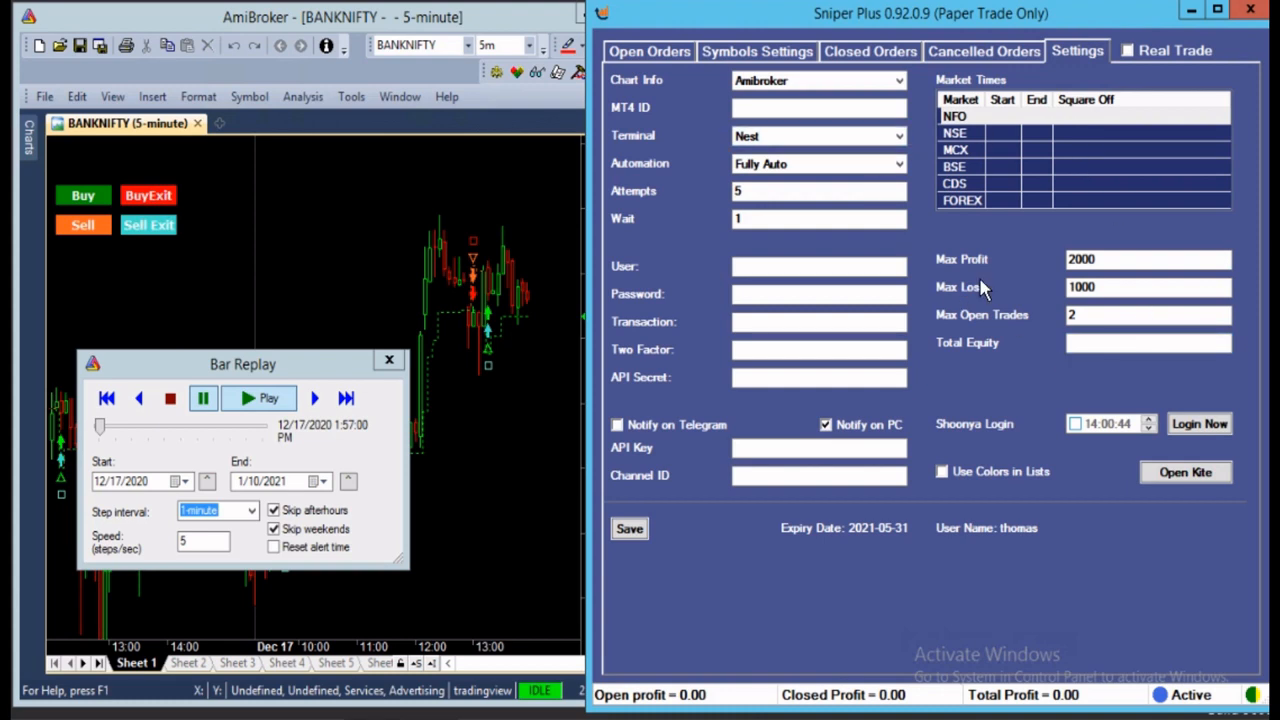
{"action": "left_click", "coordinate": [668, 55]}
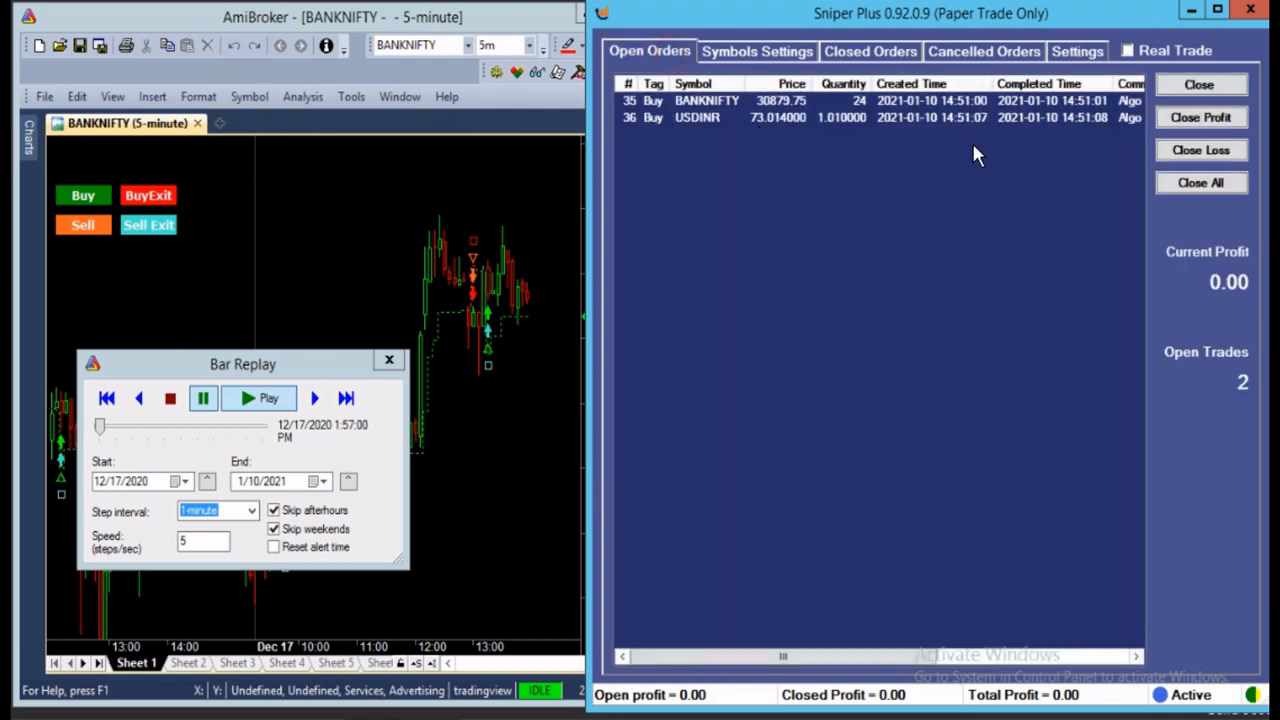
{"action": "left_click", "coordinate": [762, 120]}
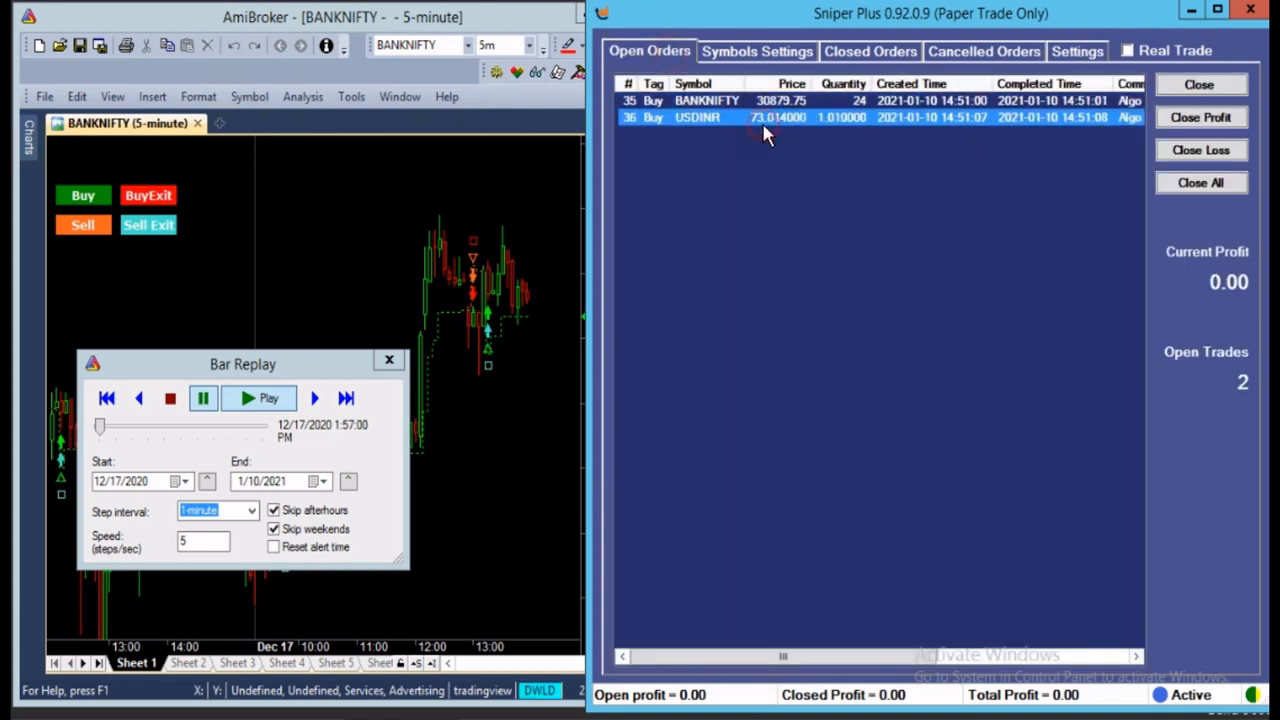
{"action": "left_click", "coordinate": [1185, 88]}
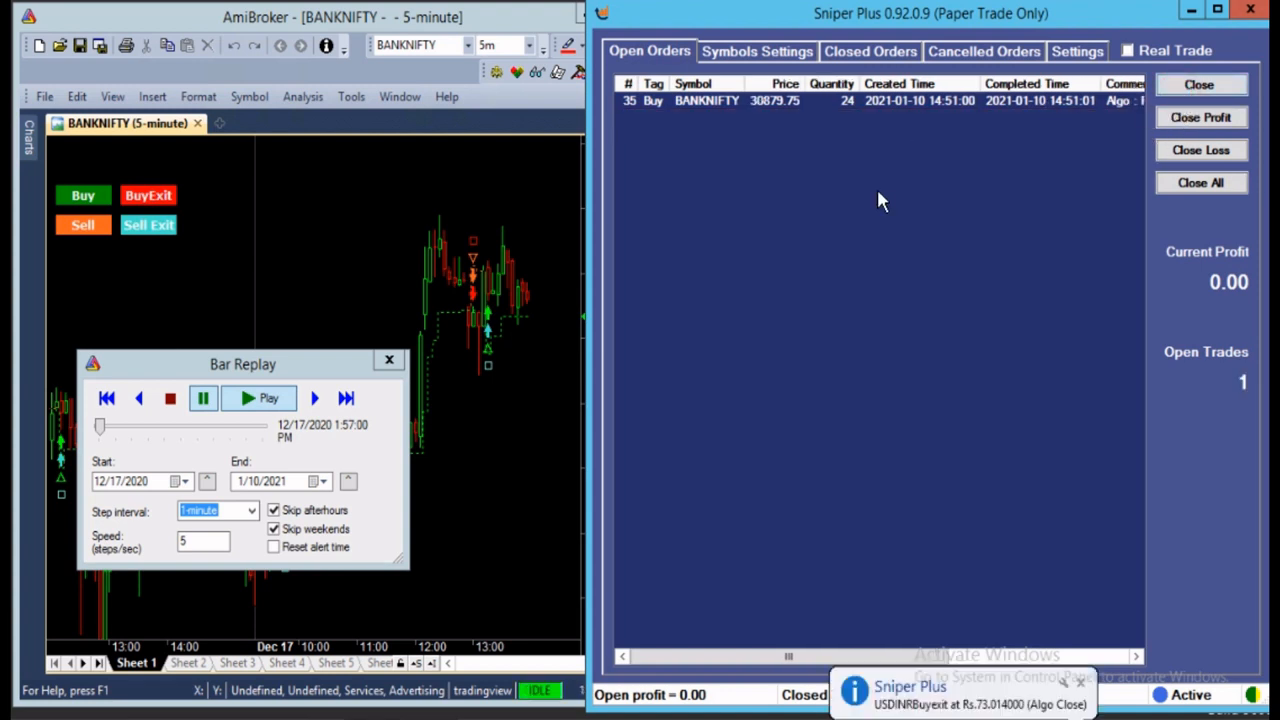
{"action": "left_click", "coordinate": [781, 55]}
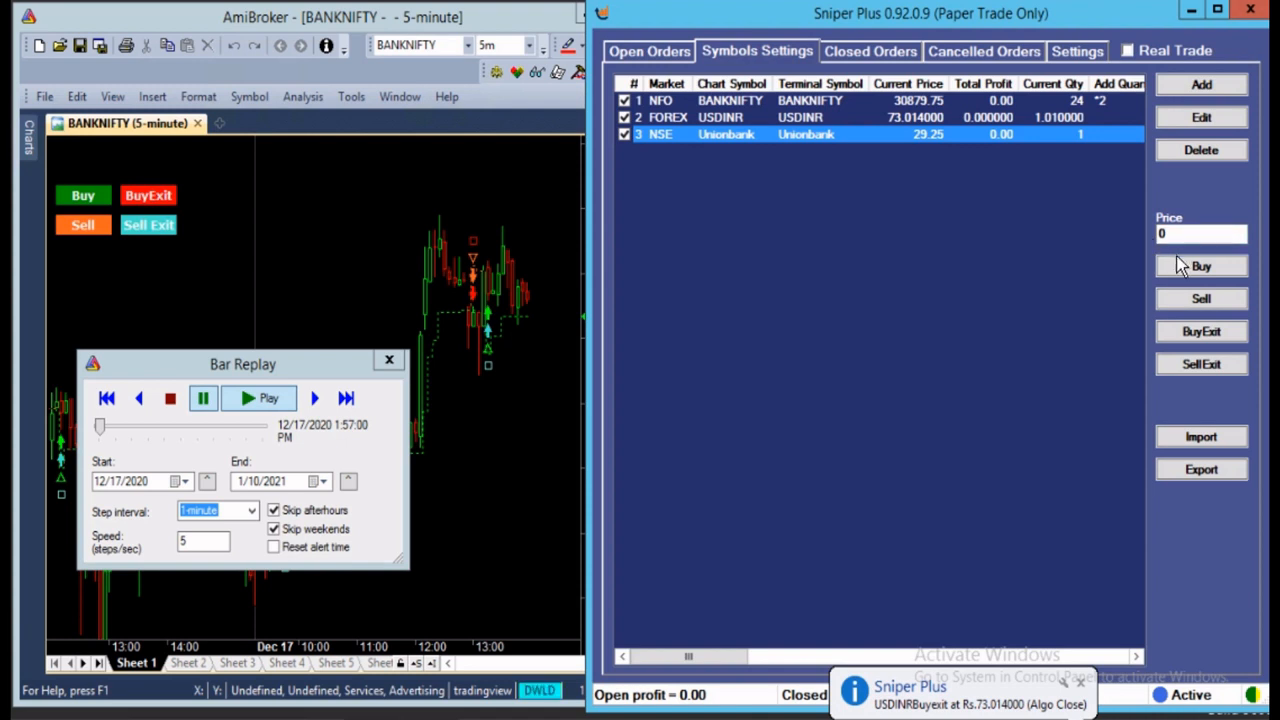
{"action": "left_click", "coordinate": [987, 55]}
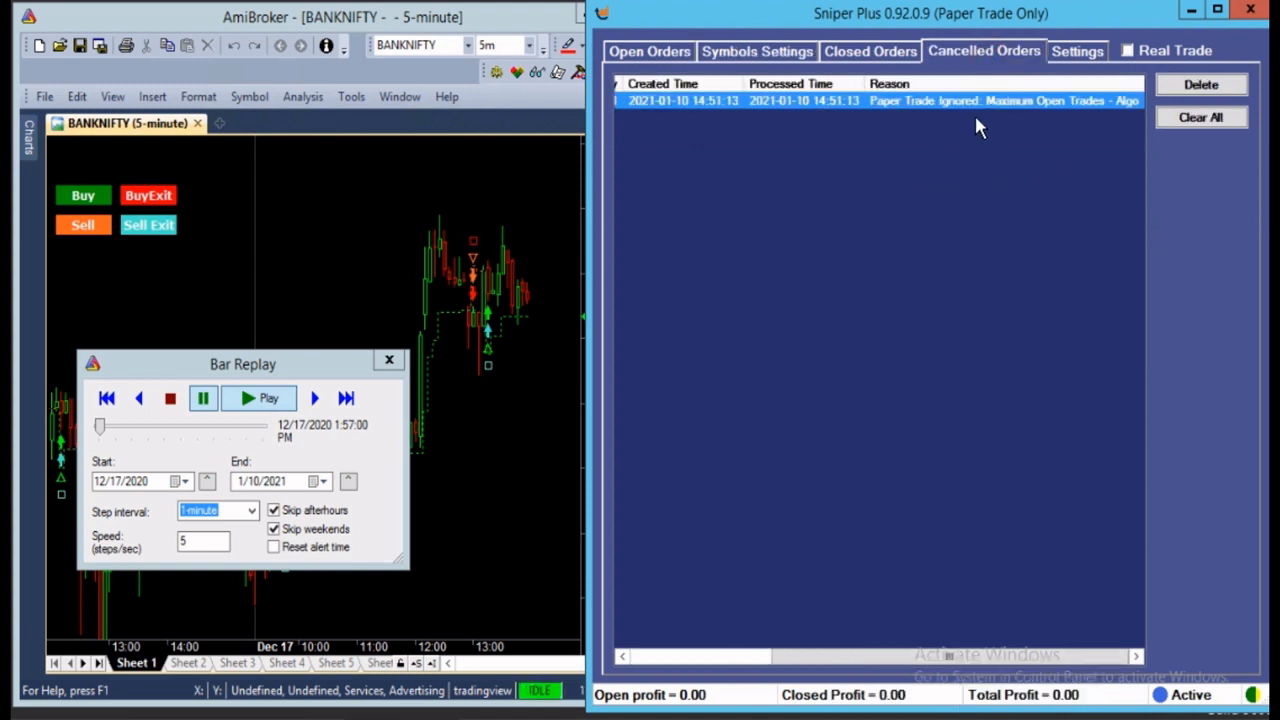
Step: Place a paper buy order for Unionbank from the symbol list and view it in the open orders
{"action": "left_click", "coordinate": [752, 51]}
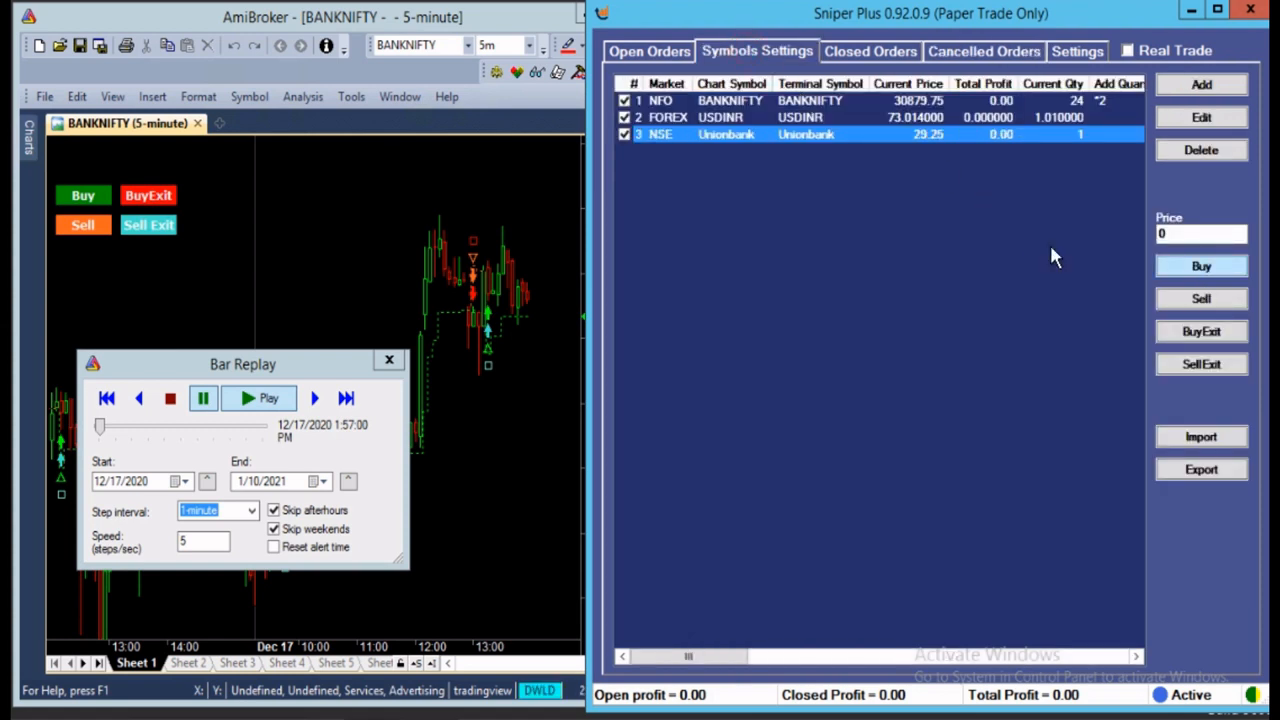
{"action": "left_click", "coordinate": [1201, 266]}
{"action": "left_click", "coordinate": [683, 51]}
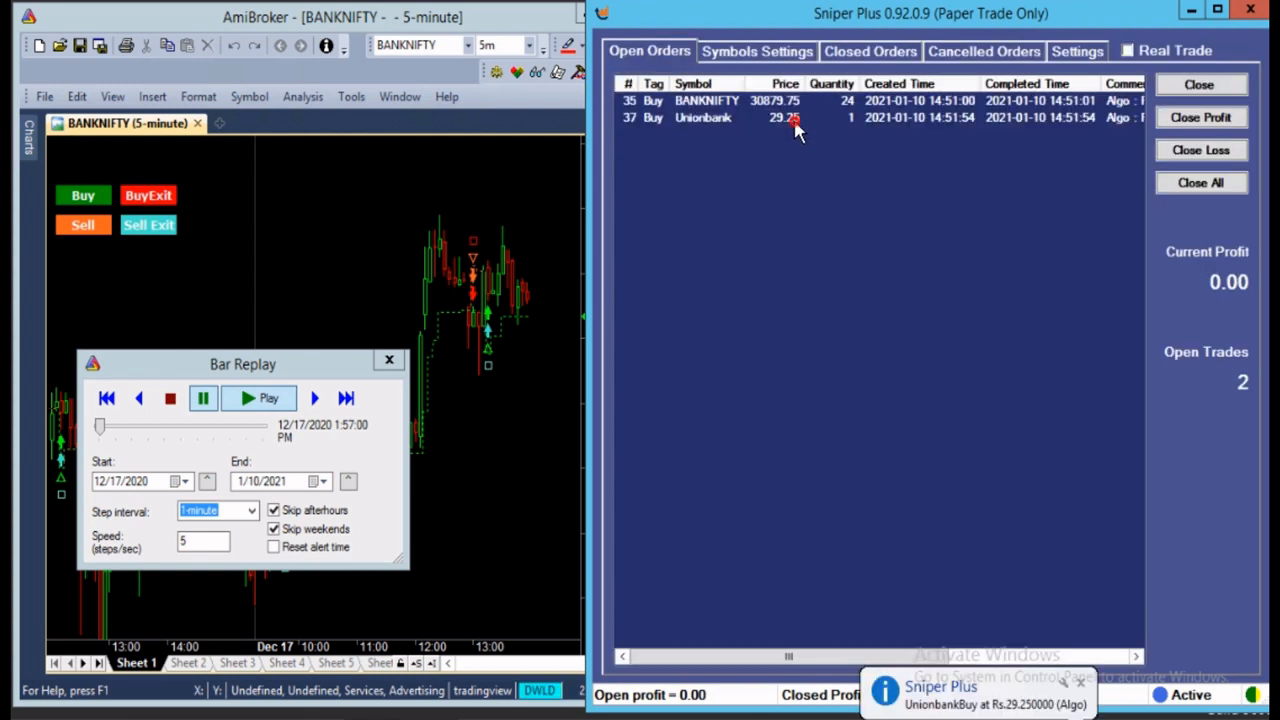
{"action": "left_click", "coordinate": [793, 117]}
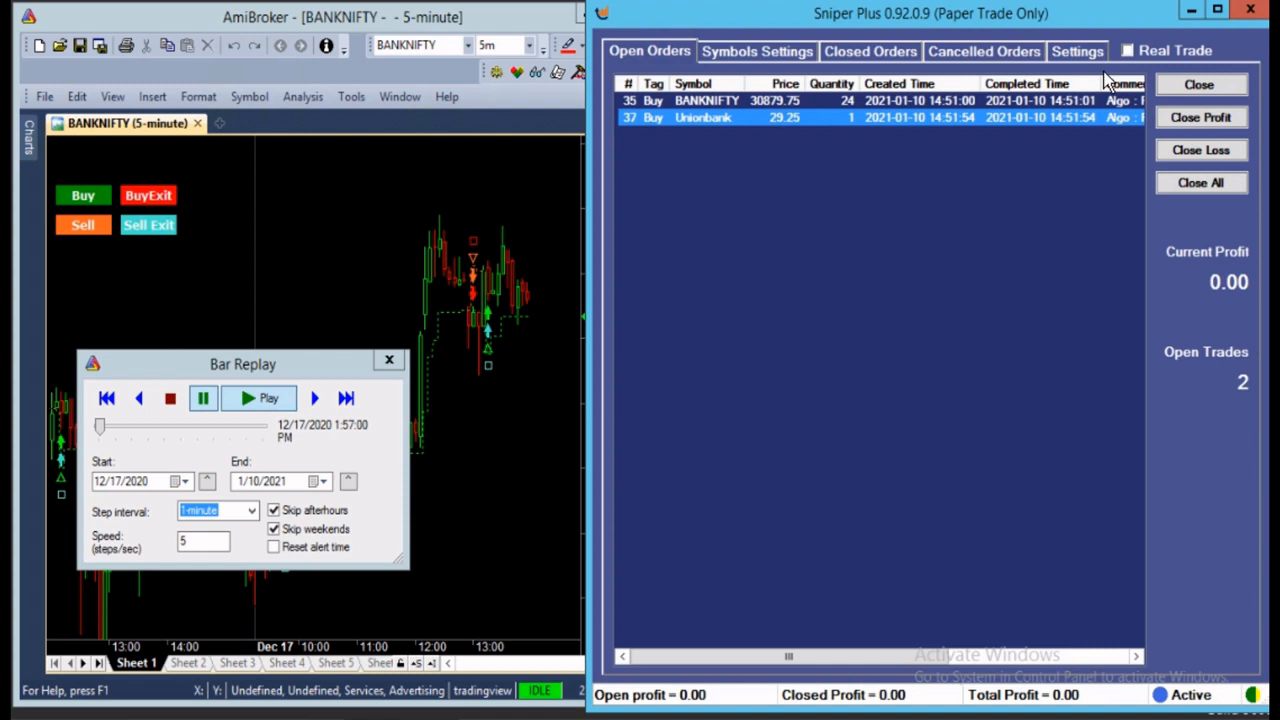
Step: Set BANKNIFTY's symbol-level Max Open Trades to 3 and save, after checking the same field in Unionbank's settings
{"action": "left_click", "coordinate": [757, 51]}
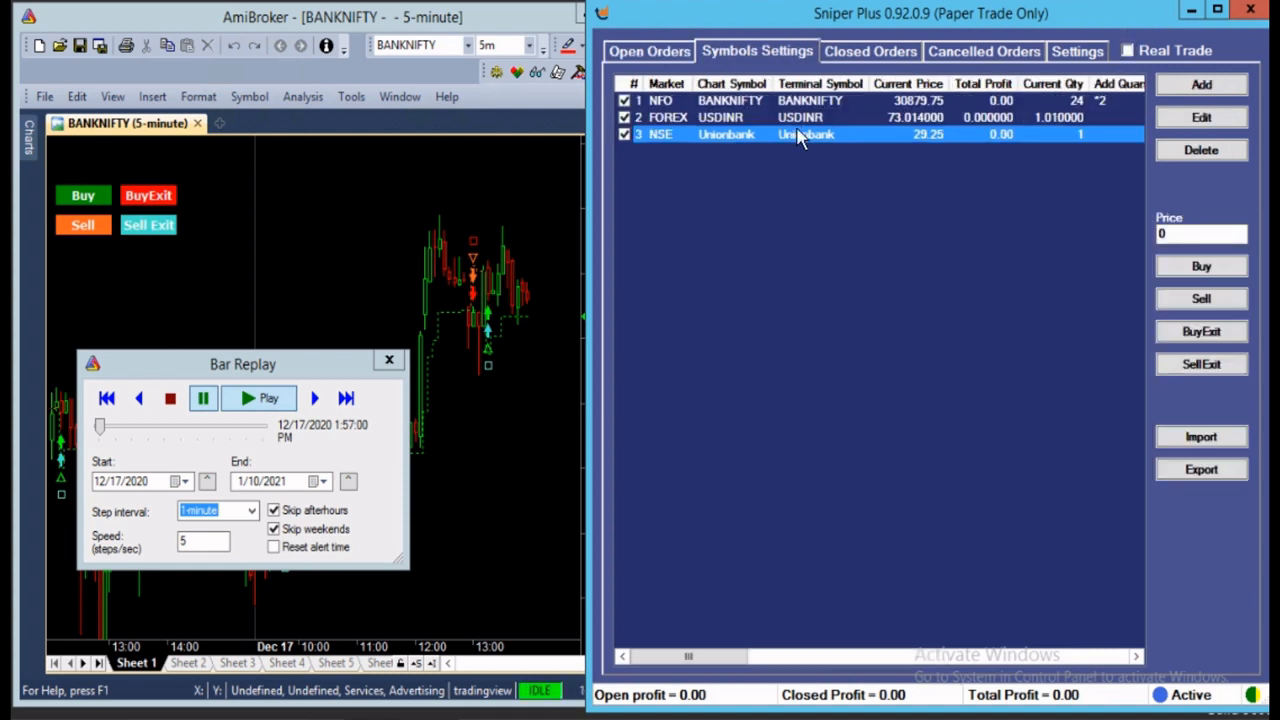
{"action": "double_click", "coordinate": [799, 139]}
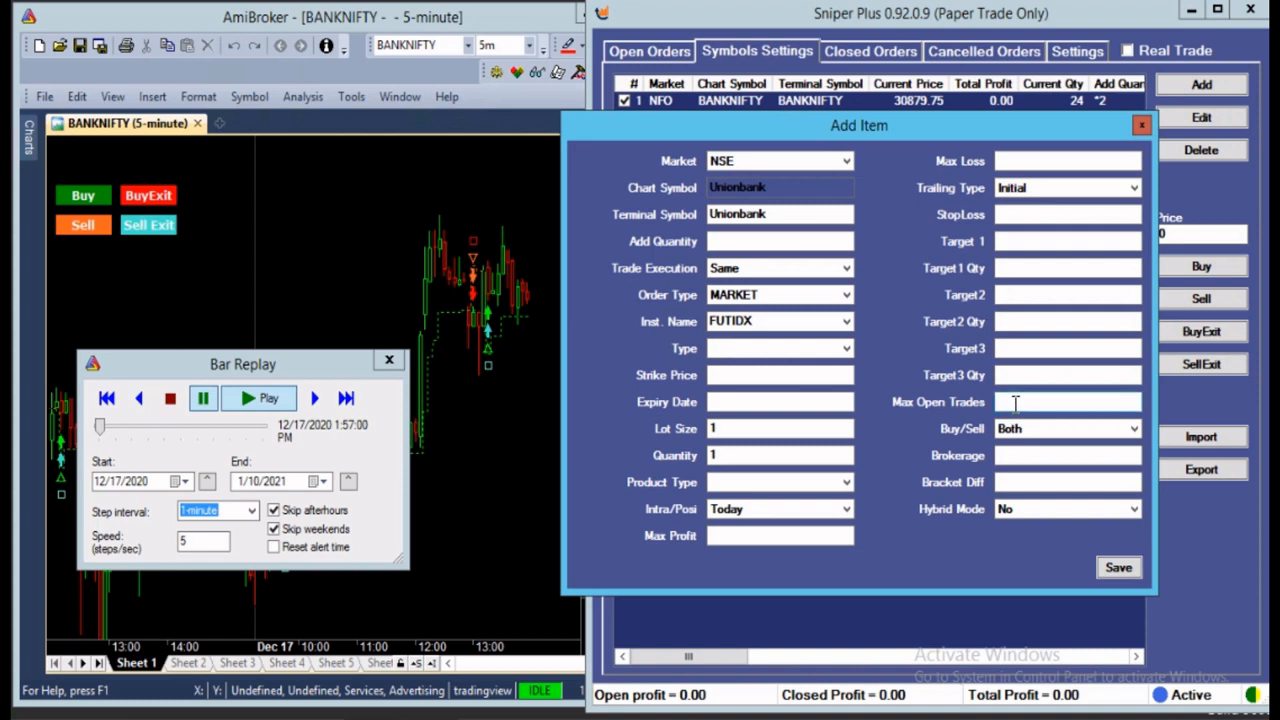
{"action": "left_click", "coordinate": [1141, 125]}
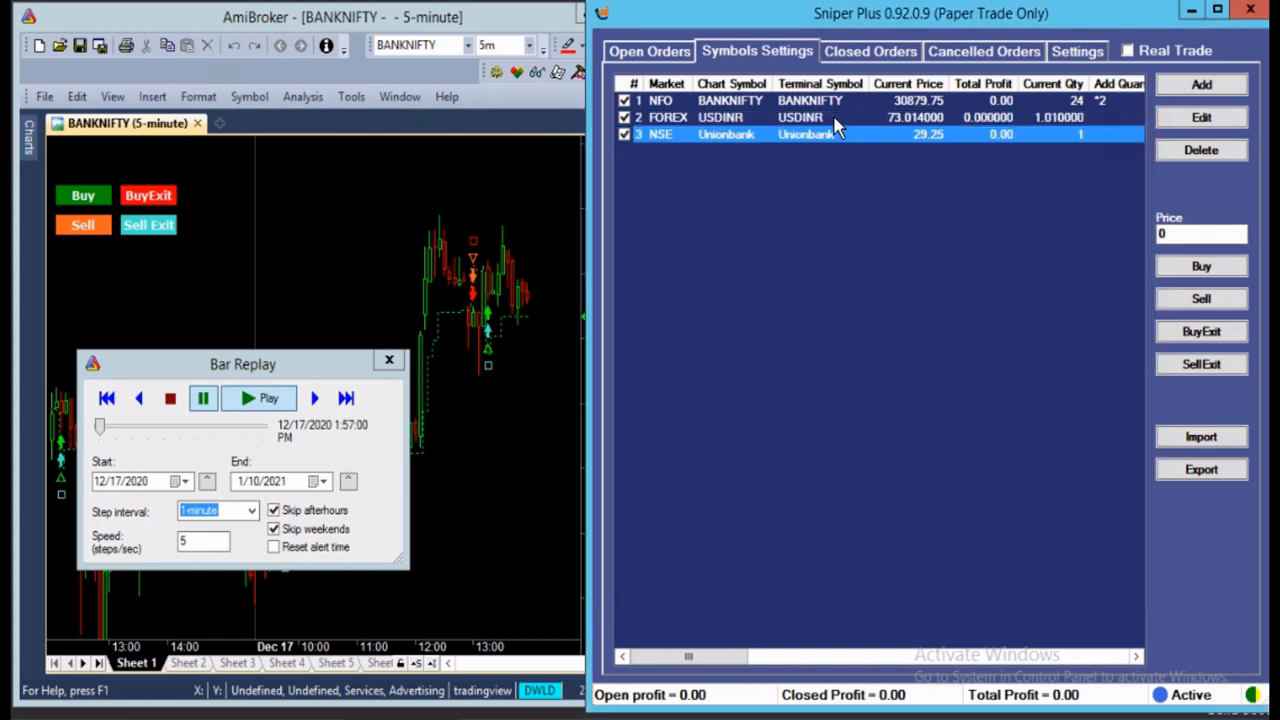
{"action": "double_click", "coordinate": [828, 101]}
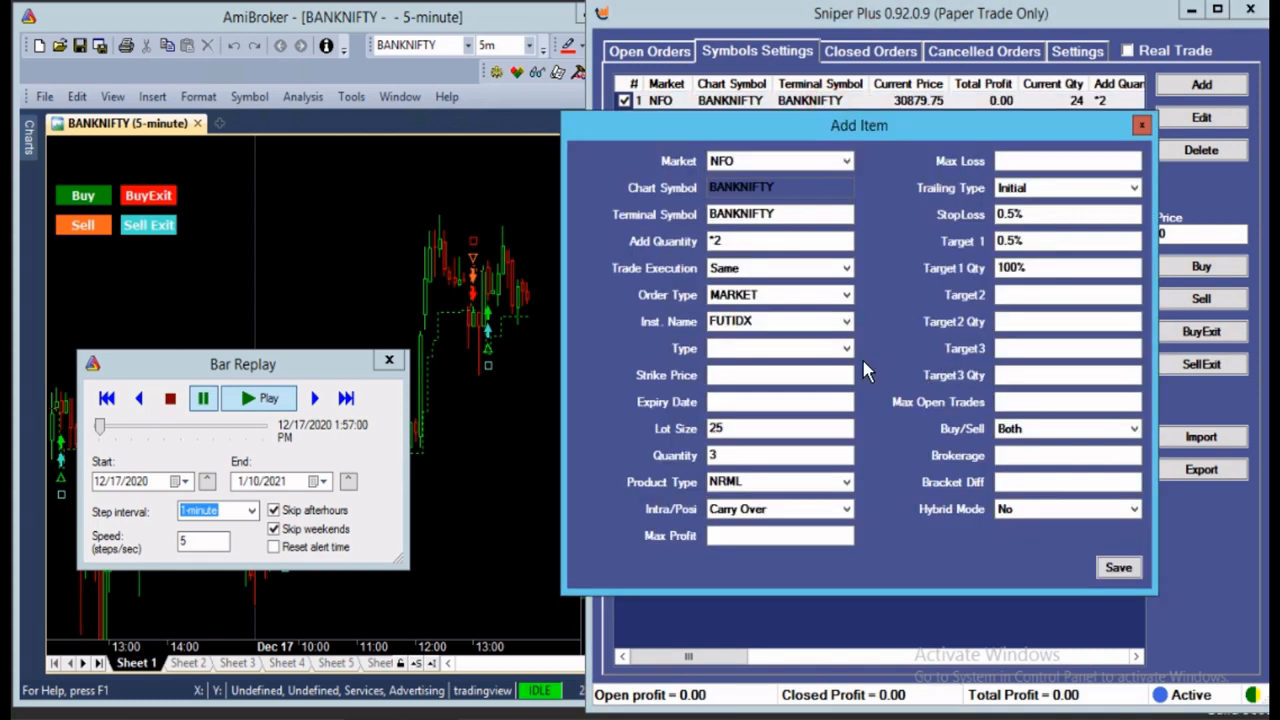
{"action": "left_click", "coordinate": [1008, 402]}
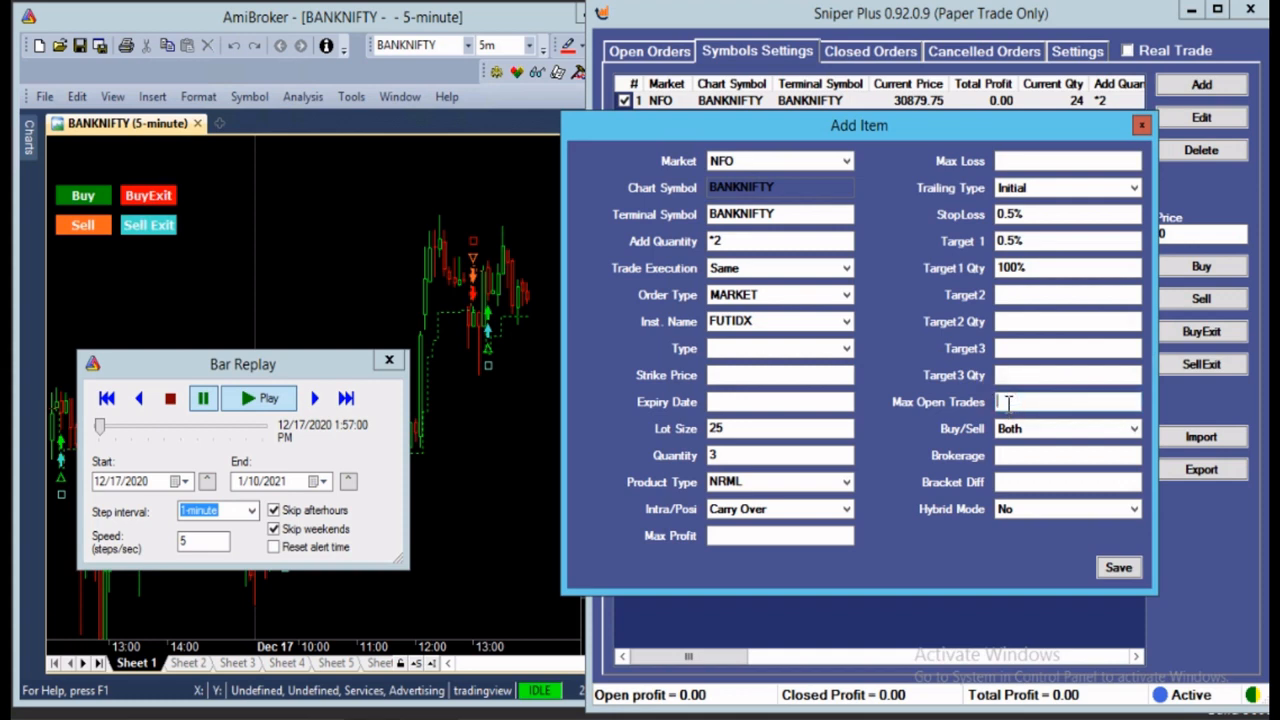
{"action": "type", "text": "3"}
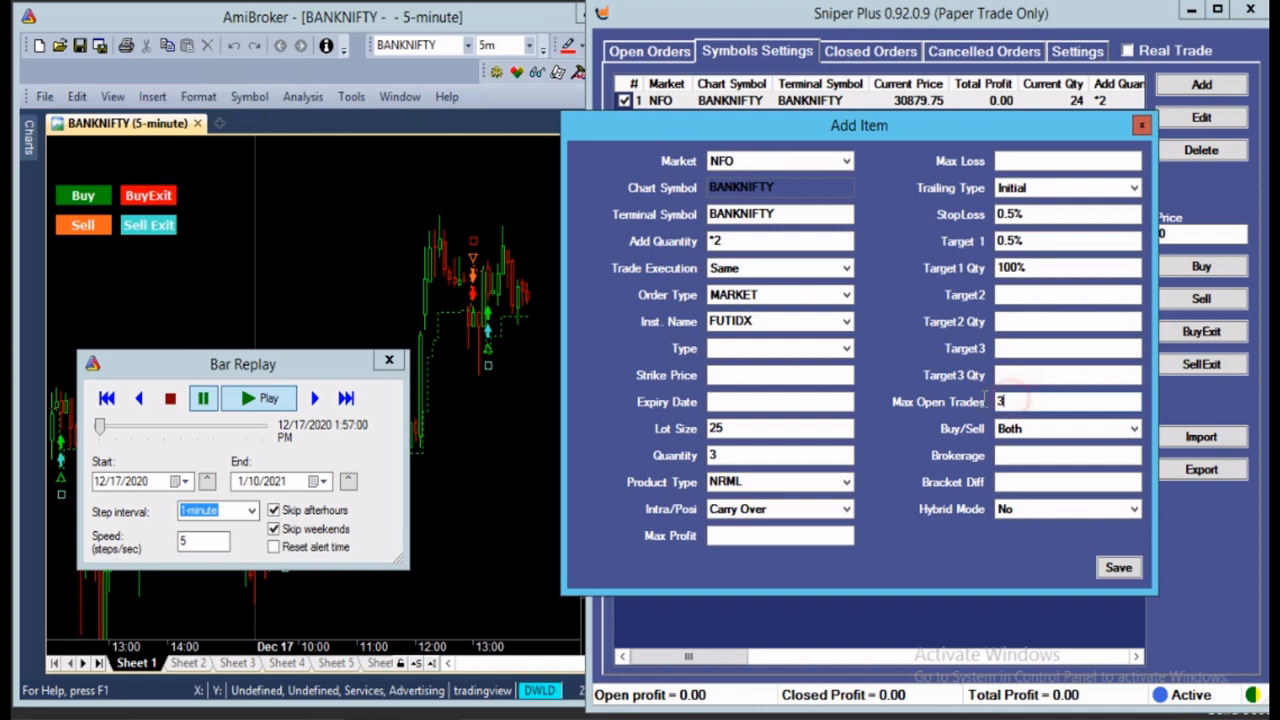
{"action": "left_click_drag", "start_coordinate": [1010, 401], "coordinate": [975, 404]}
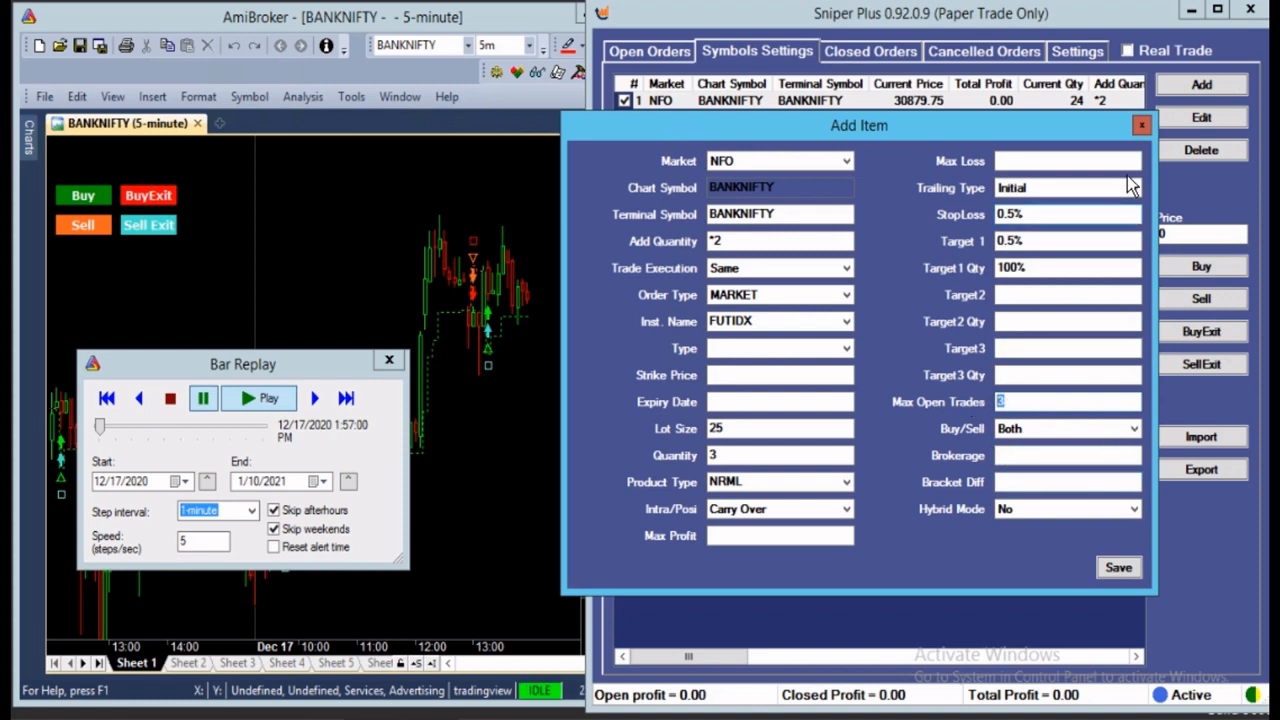
{"action": "left_click", "coordinate": [1118, 567]}
Step: Review the overall Max Open Trades, Max Loss and Max Profit limits in the general settings
{"action": "left_click", "coordinate": [1062, 55]}
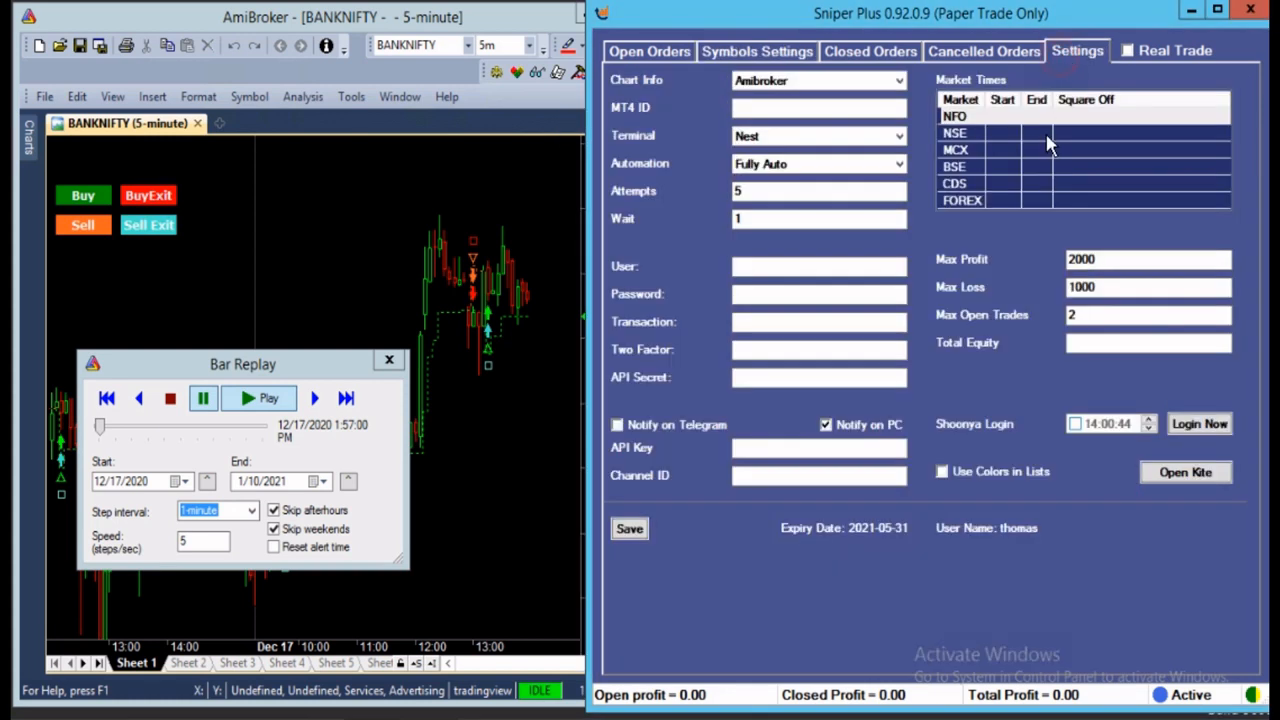
{"action": "double_click", "coordinate": [1120, 314]}
{"action": "left_click", "coordinate": [1104, 287]}
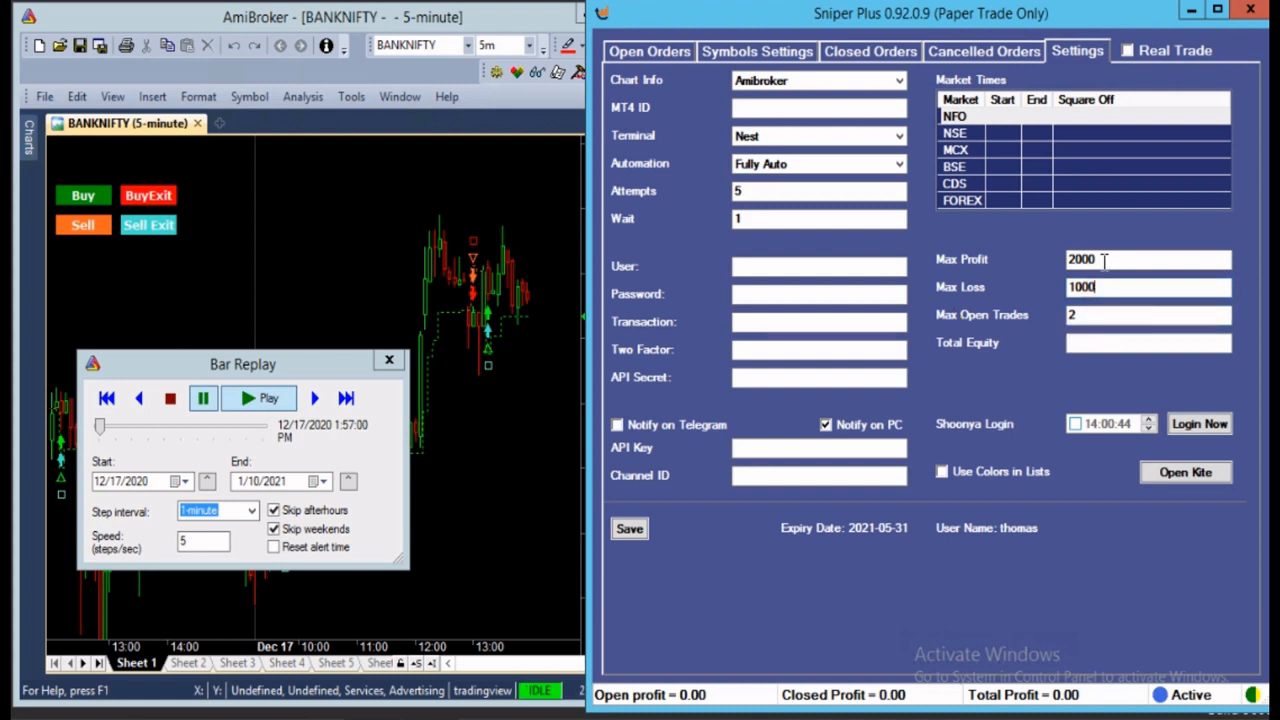
{"action": "left_click", "coordinate": [1104, 260]}
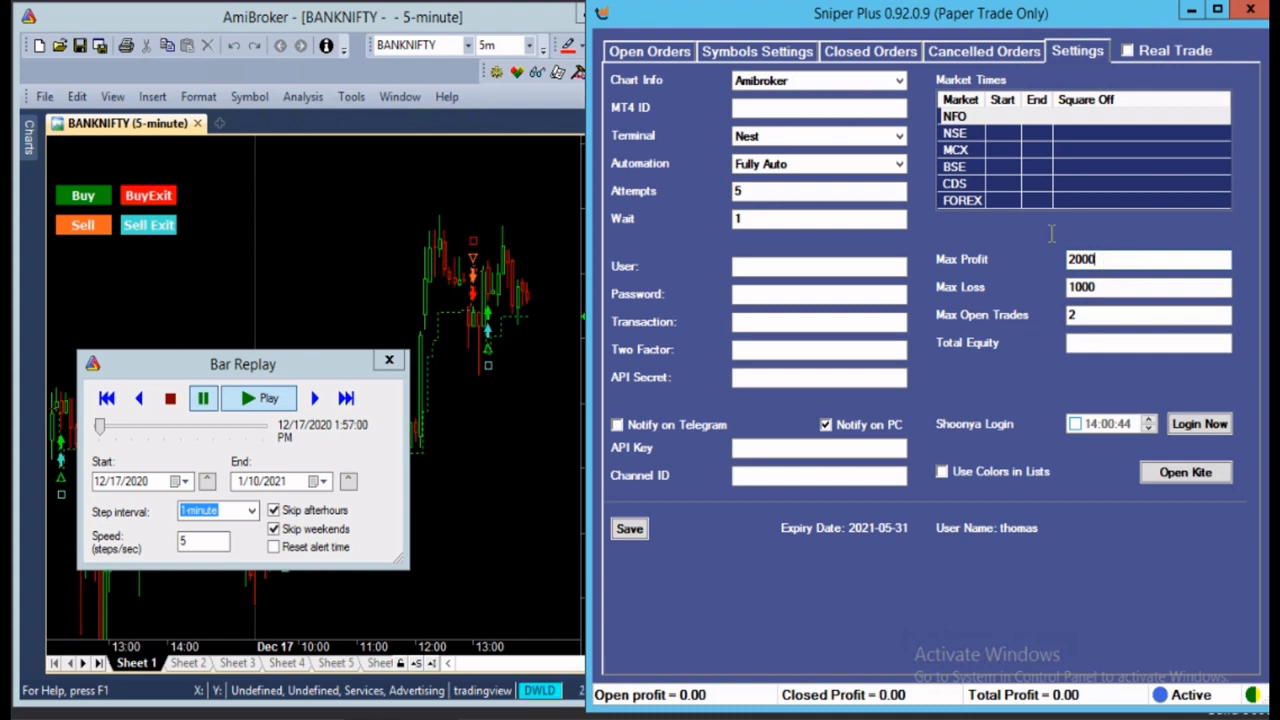
Step: Set BANKNIFTY's Max Open Trades to 2 and its Buy/Sell option to Buy only, and save
{"action": "left_click", "coordinate": [770, 55]}
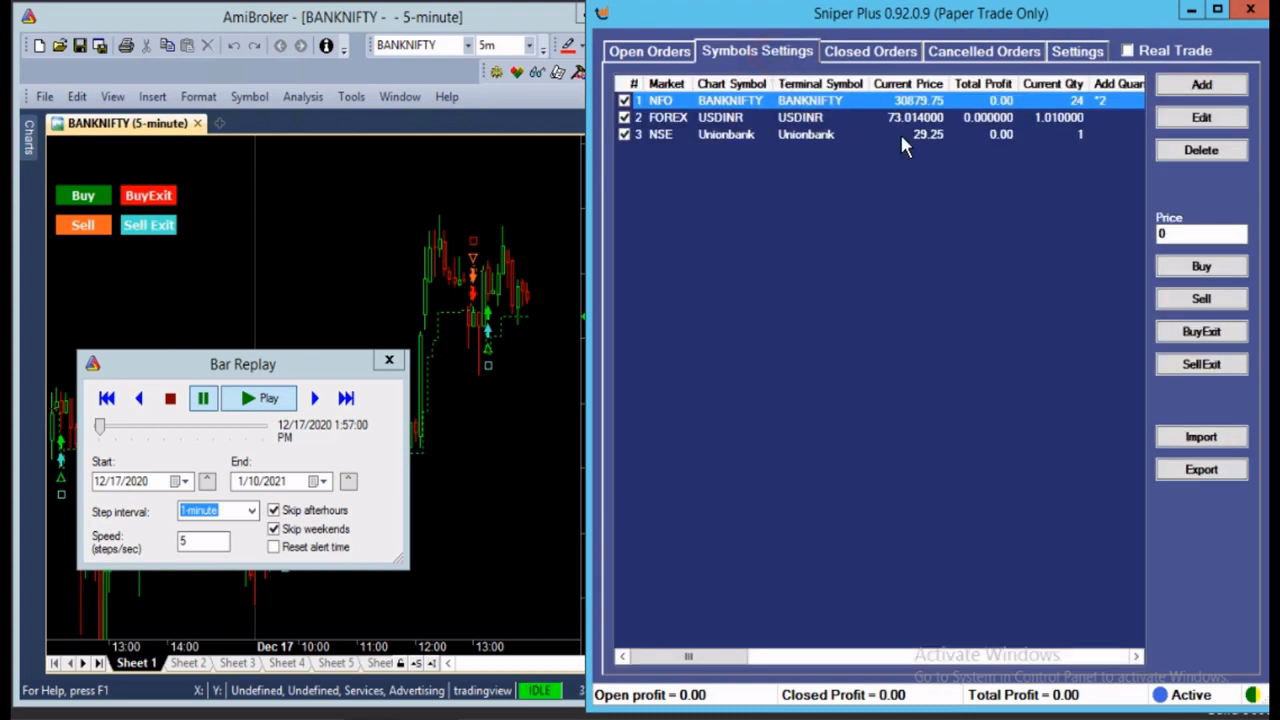
{"action": "double_click", "coordinate": [846, 108]}
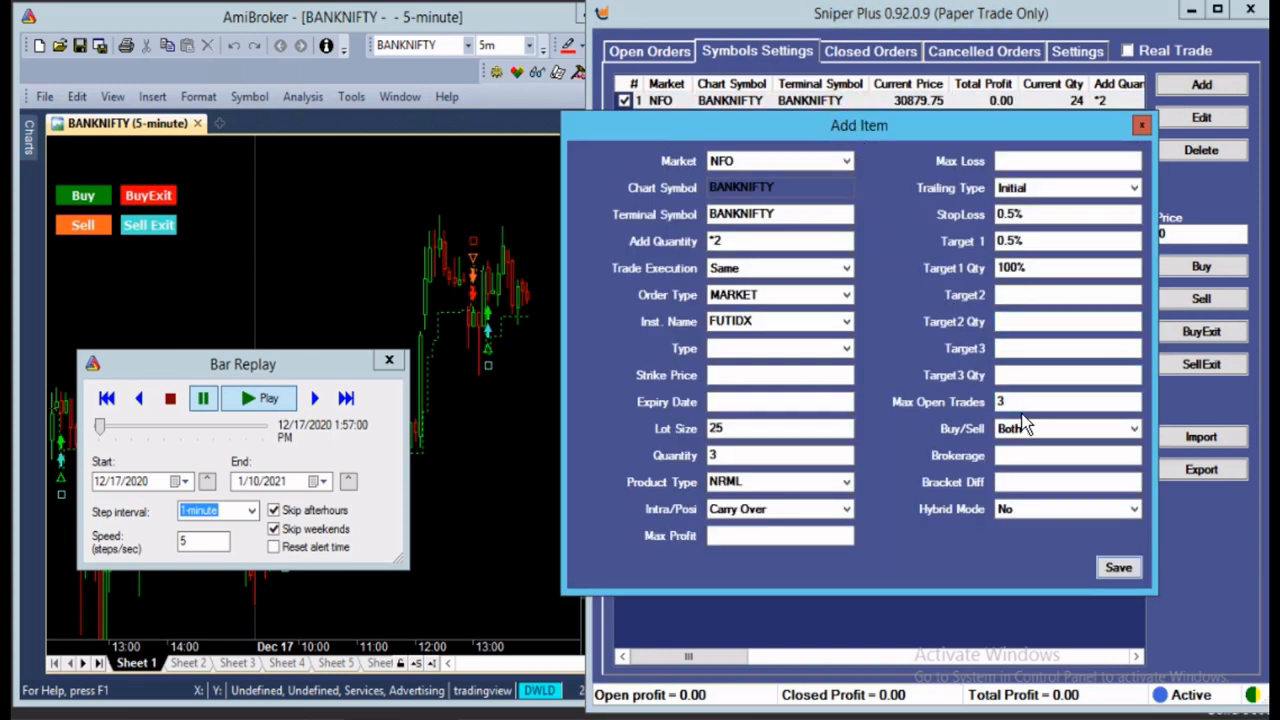
{"action": "double_click", "coordinate": [1010, 402]}
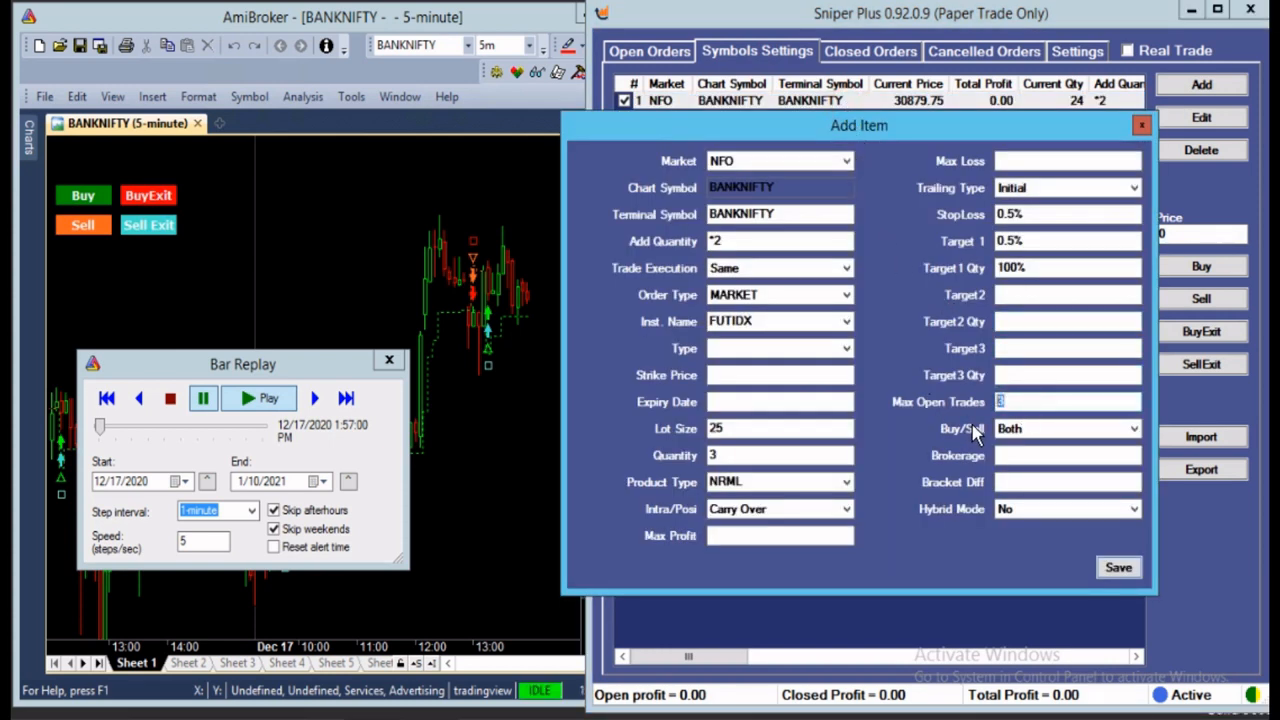
{"action": "type", "text": "2"}
{"action": "left_click", "coordinate": [1010, 428]}
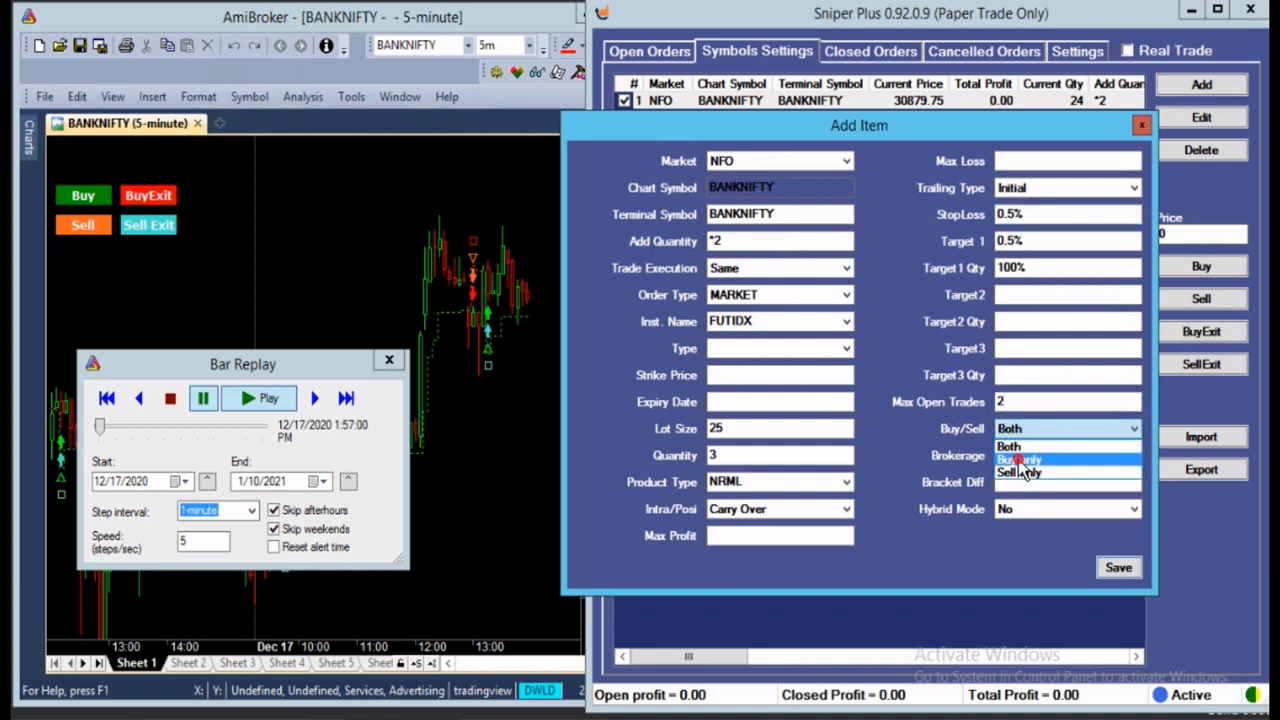
{"action": "left_click", "coordinate": [1015, 459]}
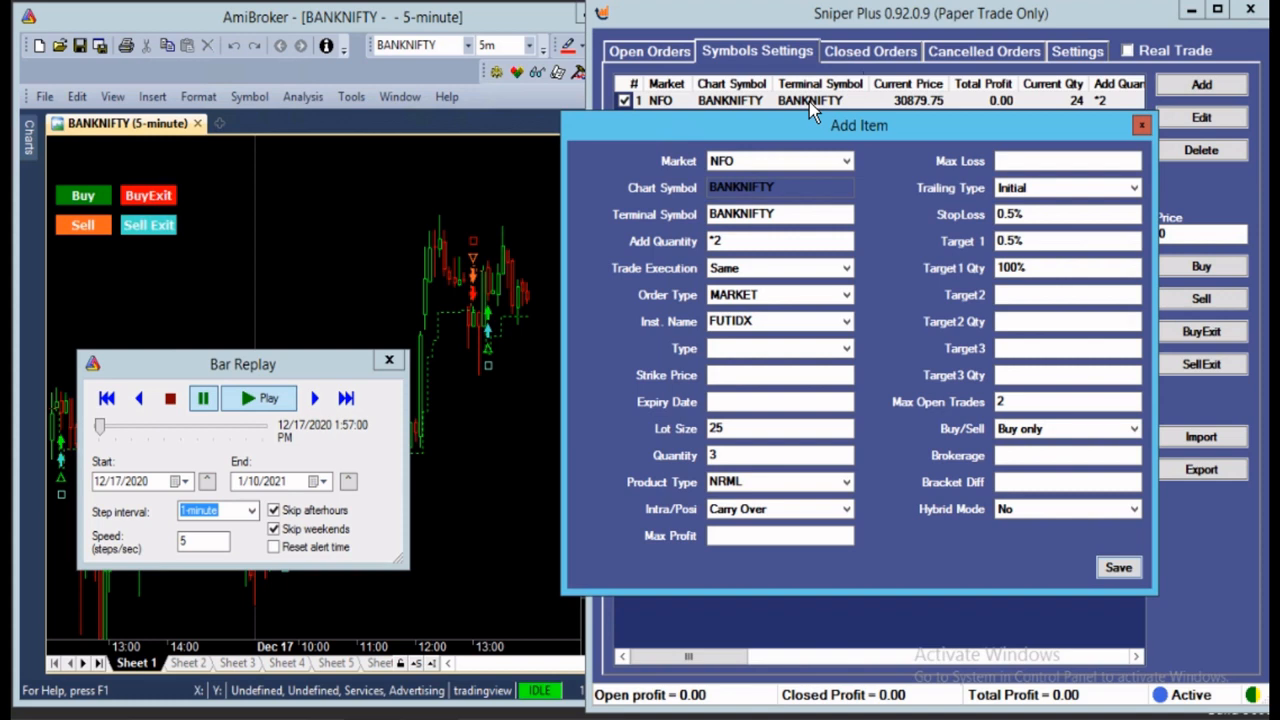
{"action": "left_click", "coordinate": [1106, 568]}
Step: Close all open trades, and place a new paper buy order for BANKNIFTY and view it in the open orders
{"action": "left_click", "coordinate": [688, 59]}
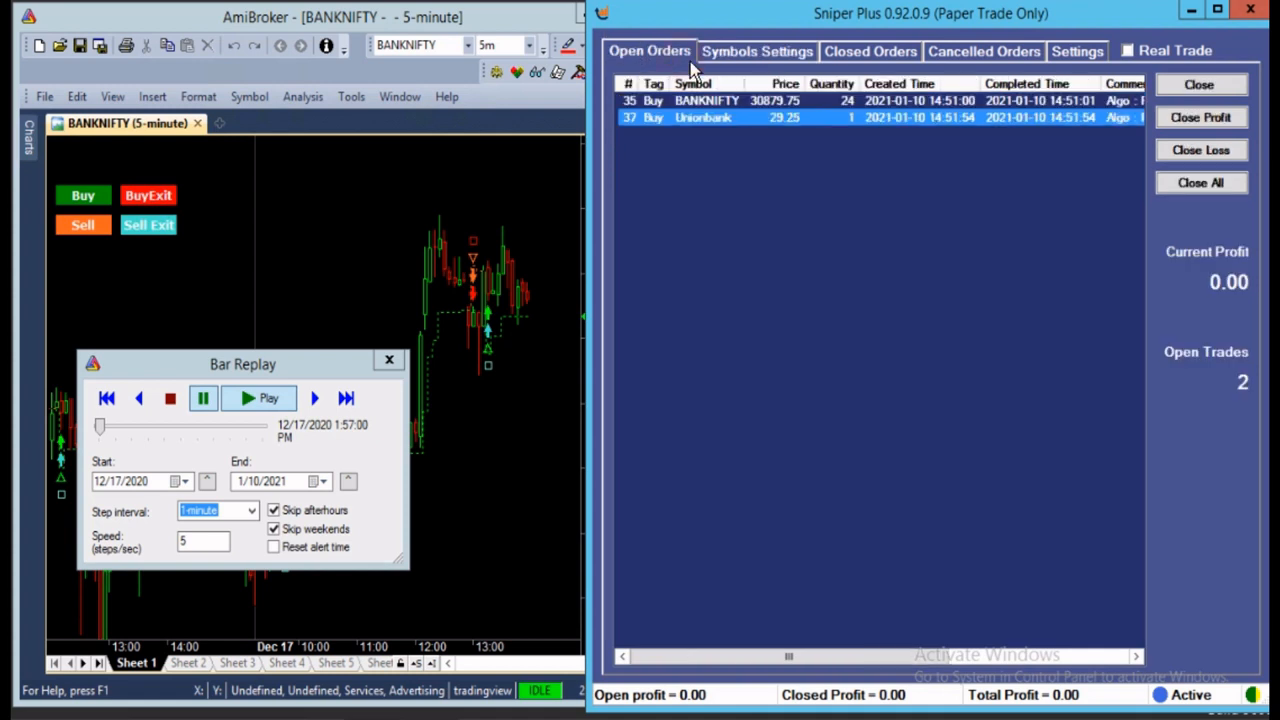
{"action": "left_click", "coordinate": [1205, 182]}
{"action": "left_click", "coordinate": [790, 52]}
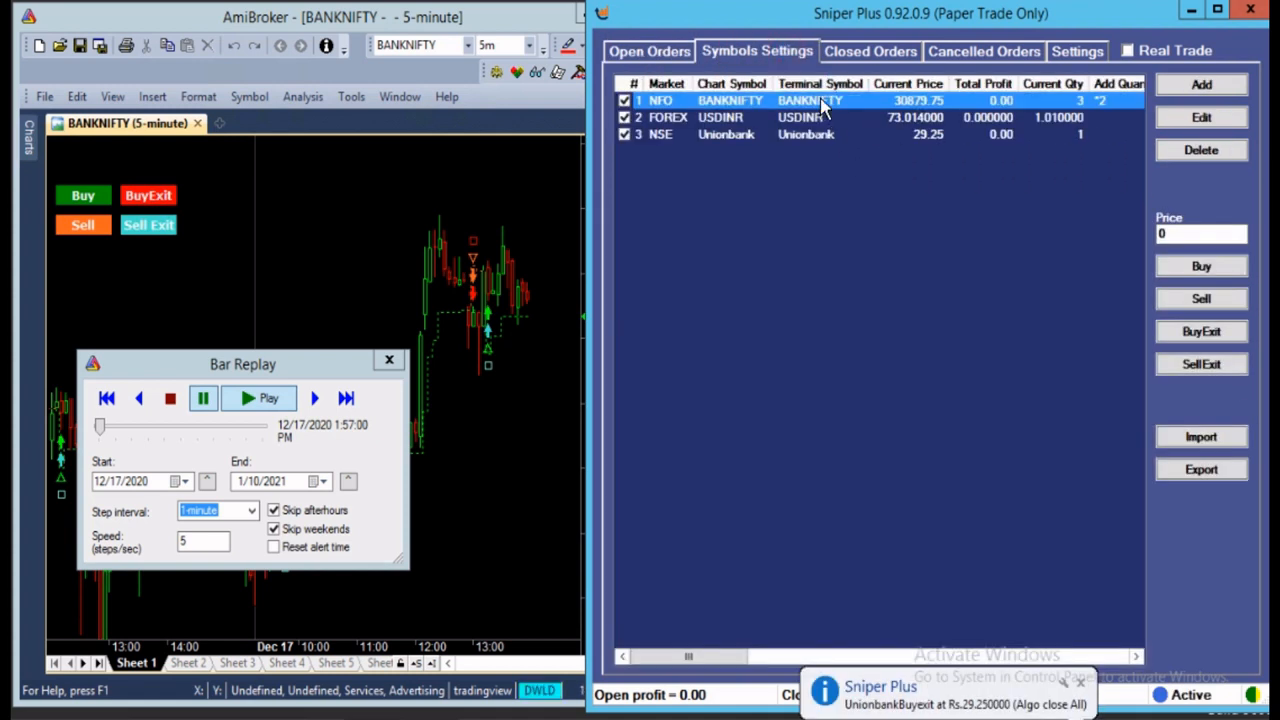
{"action": "left_click", "coordinate": [1182, 268]}
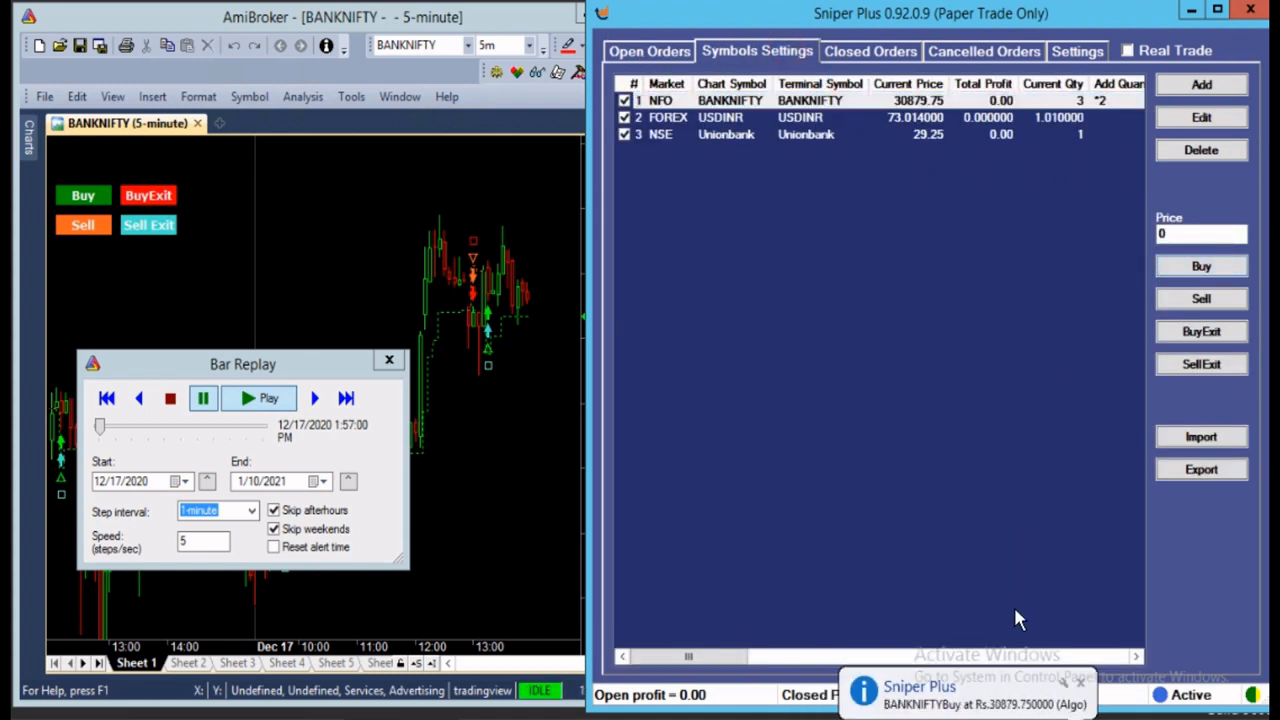
{"action": "left_click", "coordinate": [636, 52]}
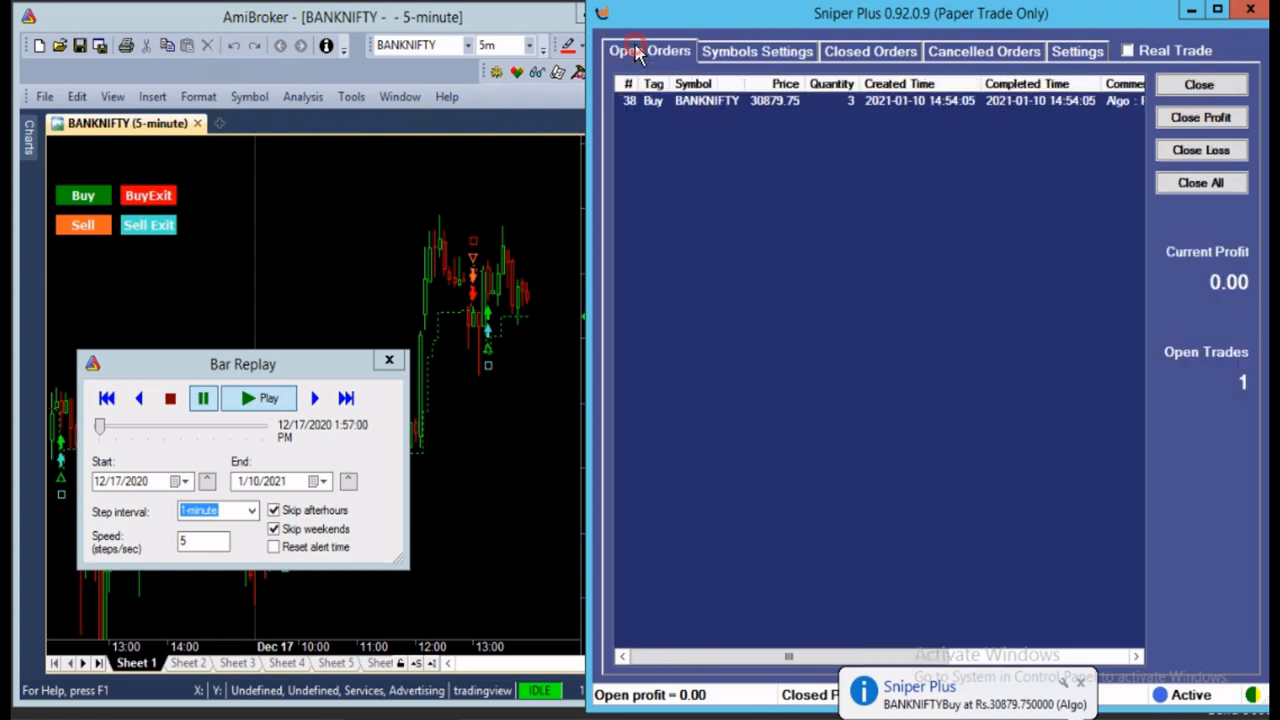
Step: Close all open trades, and examine the cancellation reason of the BANKNIFTY sell order
{"action": "left_click", "coordinate": [1200, 182]}
{"action": "left_click", "coordinate": [790, 52]}
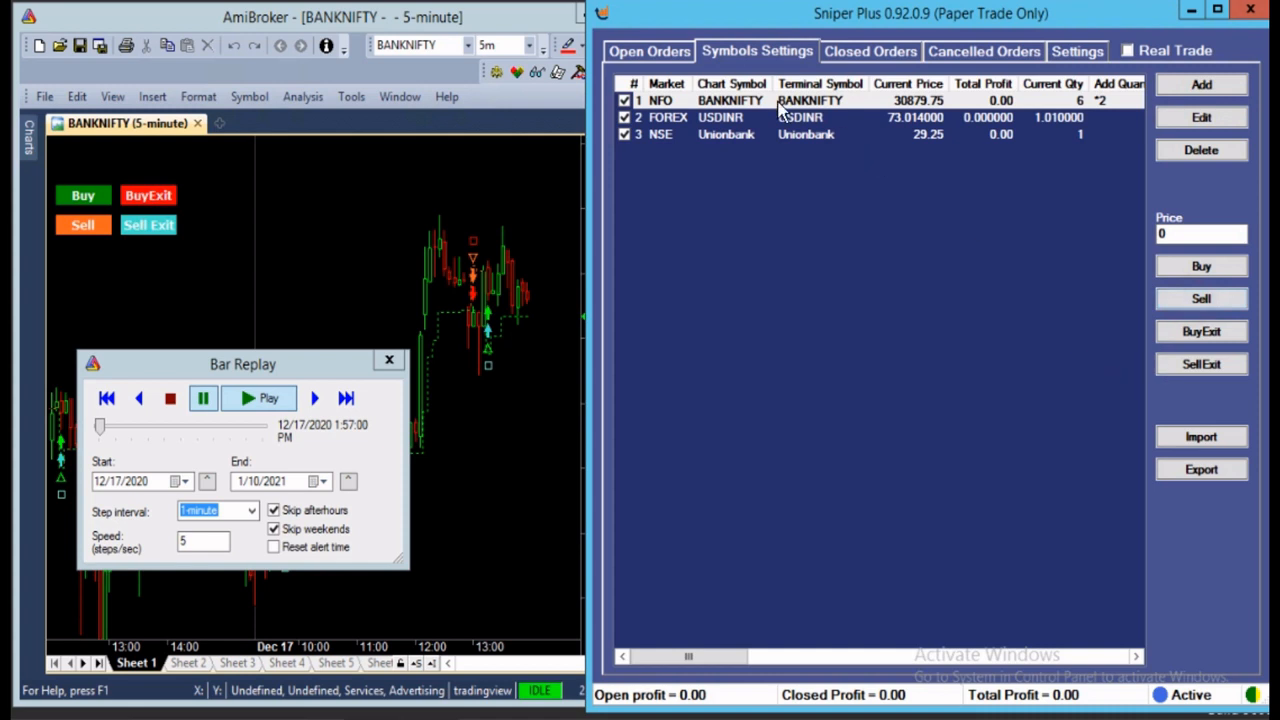
{"action": "left_click", "coordinate": [648, 52]}
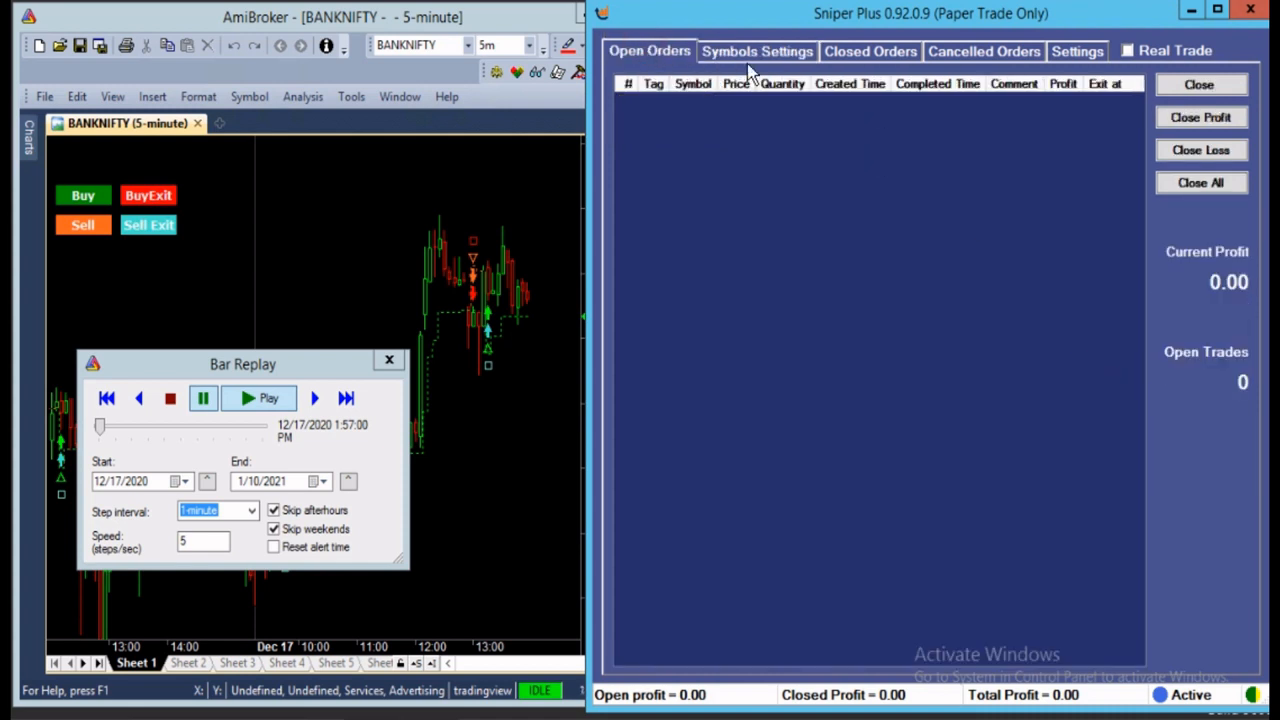
{"action": "left_click", "coordinate": [974, 51]}
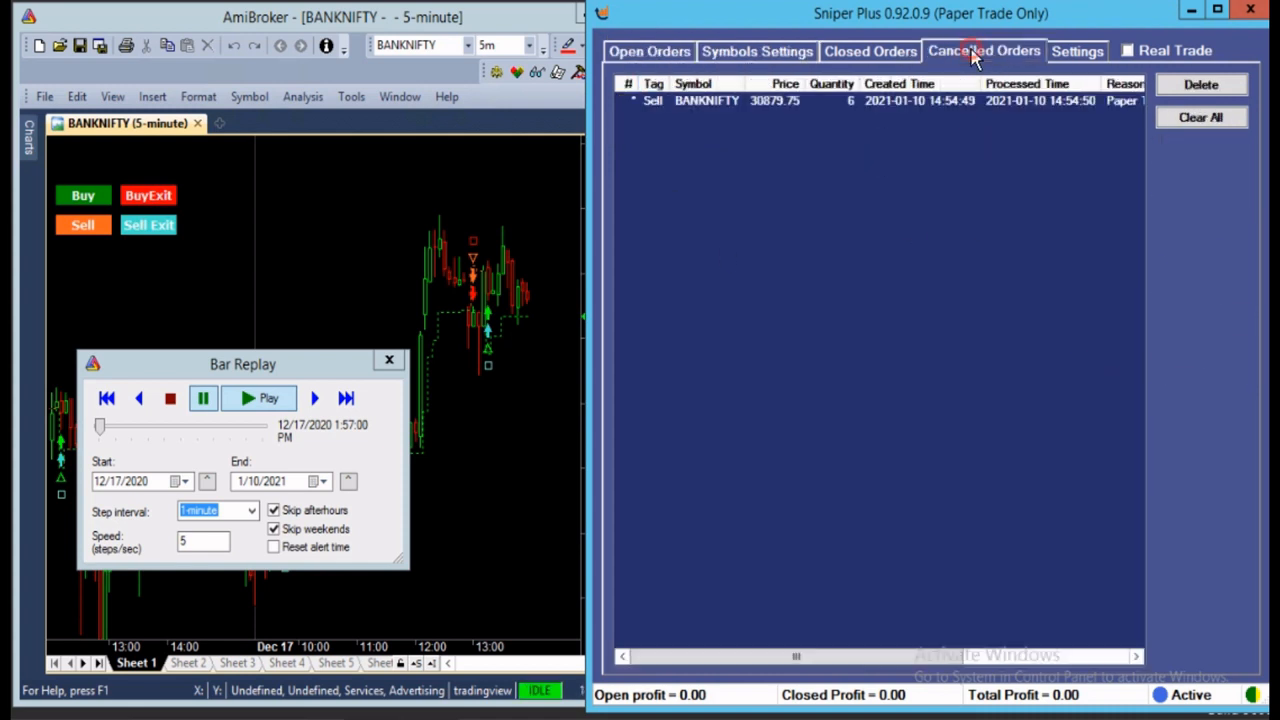
{"action": "left_click", "coordinate": [948, 104]}
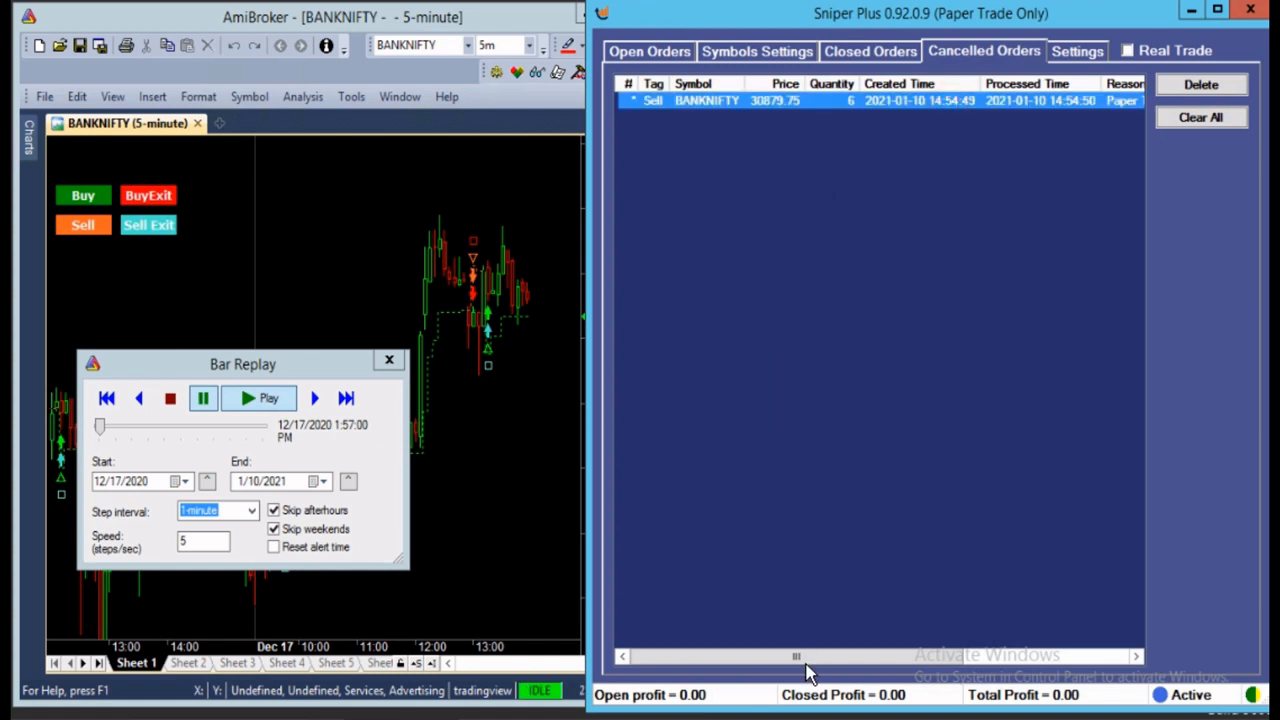
{"action": "left_click_drag", "start_coordinate": [805, 656], "coordinate": [1046, 653]}
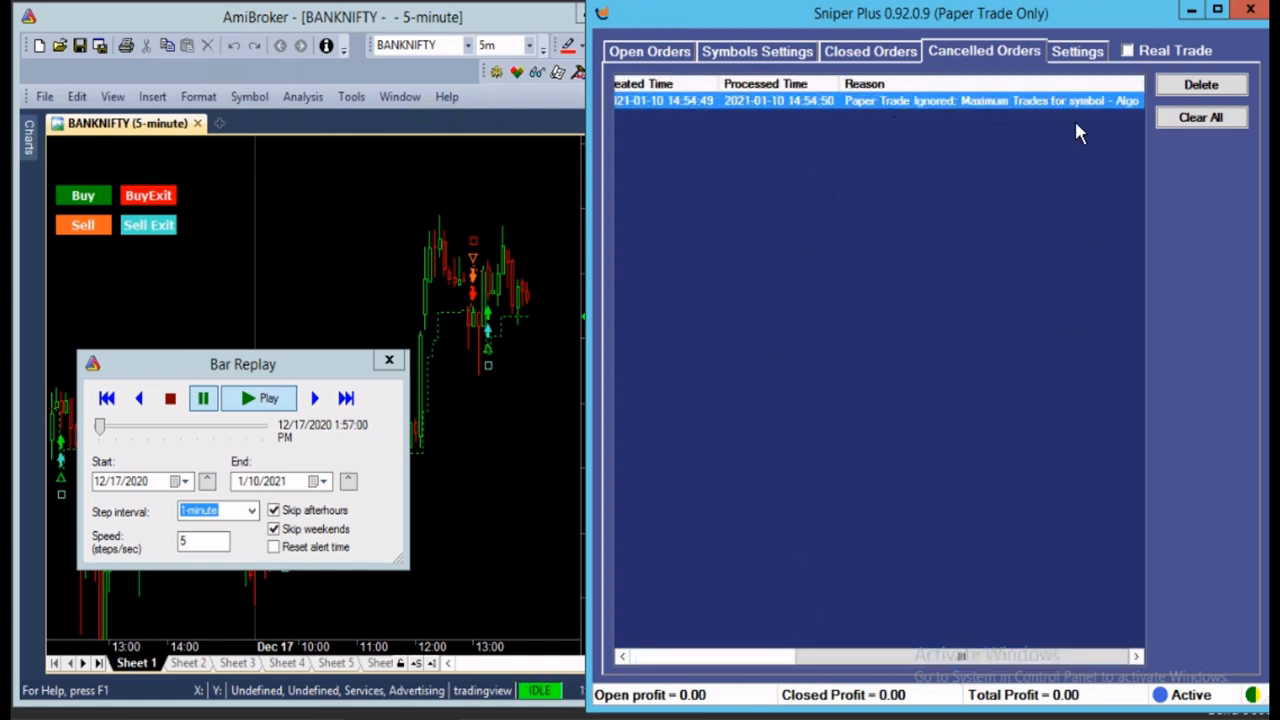
Step: Set BANKNIFTY's Buy/Sell option to Both and save the symbol settings
{"action": "left_click", "coordinate": [777, 51]}
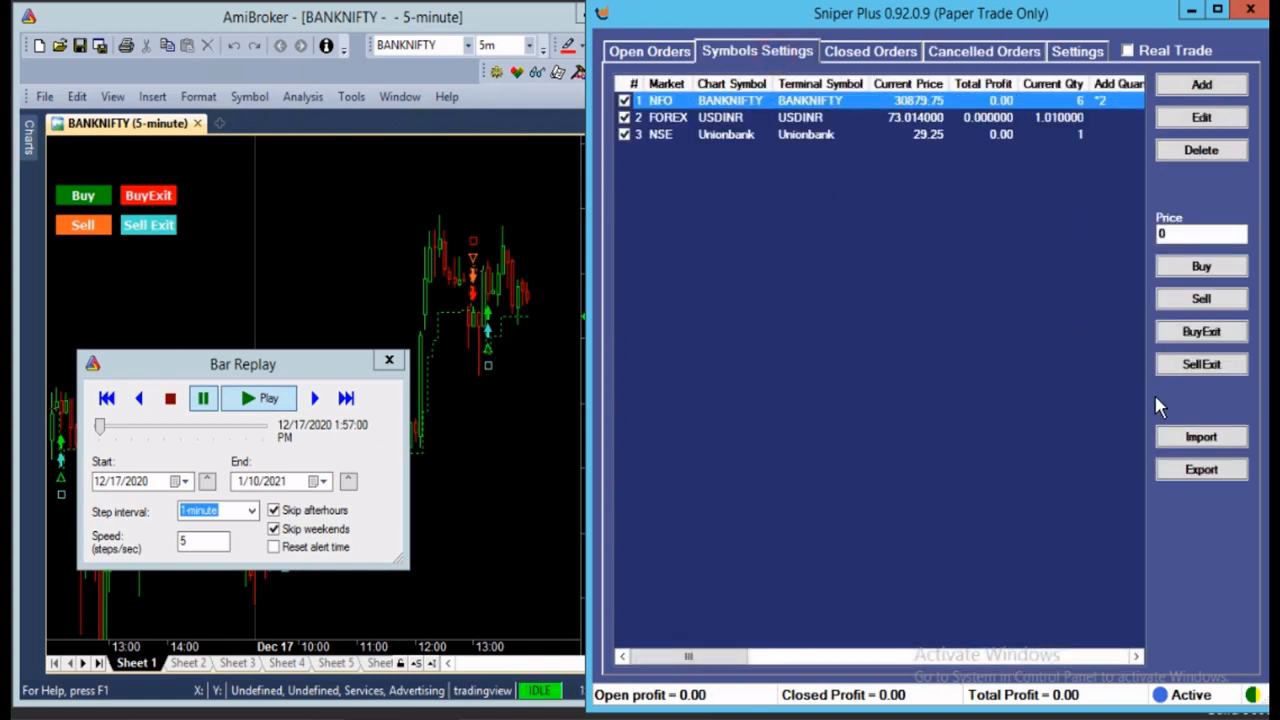
{"action": "double_click", "coordinate": [828, 104]}
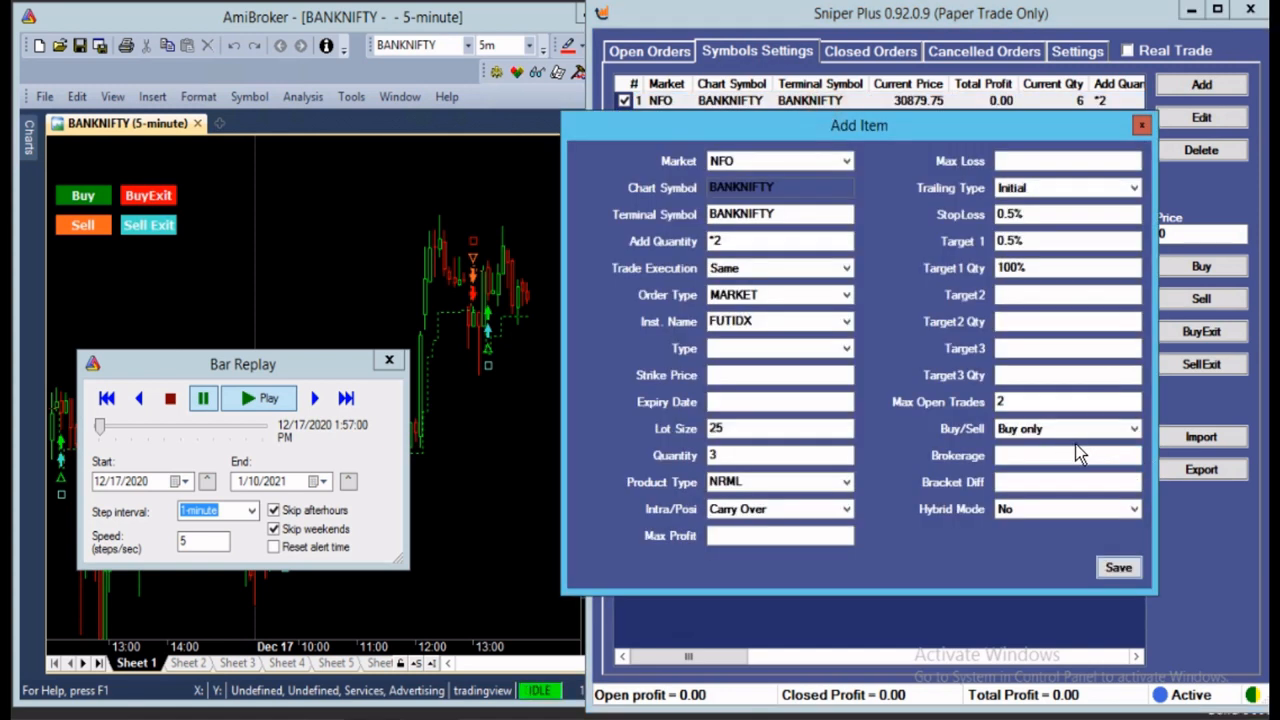
{"action": "left_click", "coordinate": [1073, 429]}
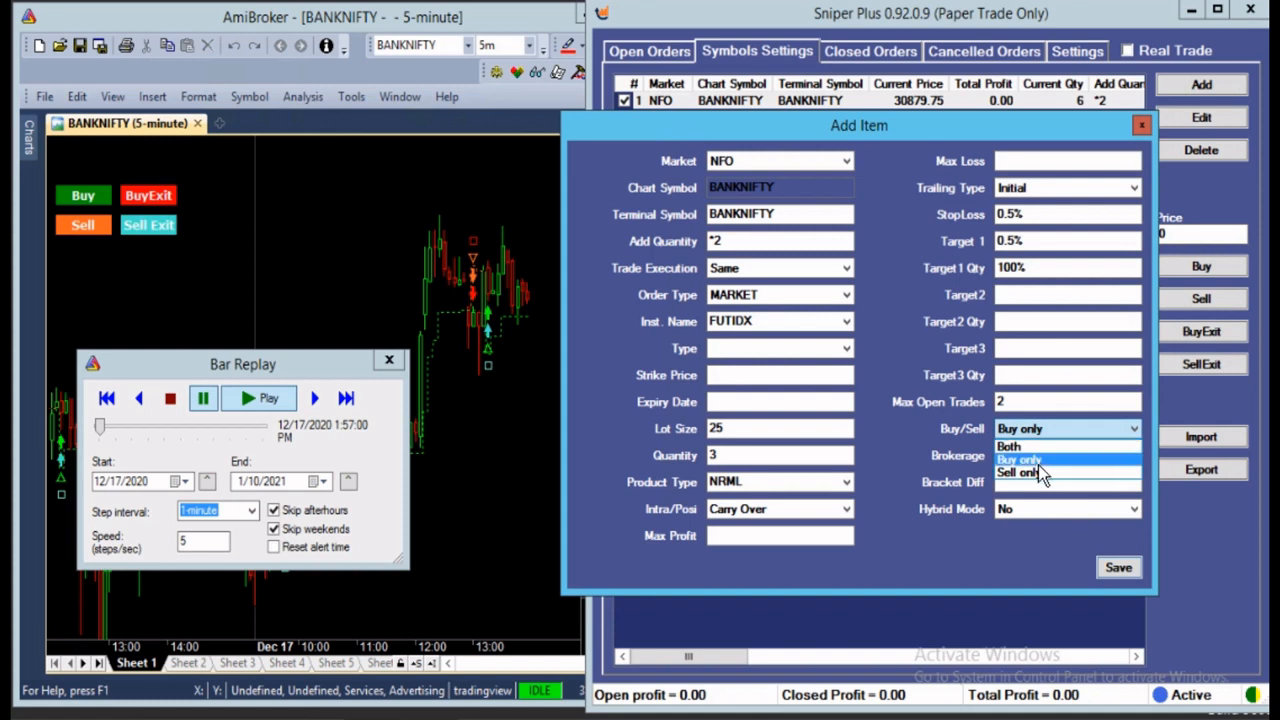
{"action": "left_click", "coordinate": [1035, 446]}
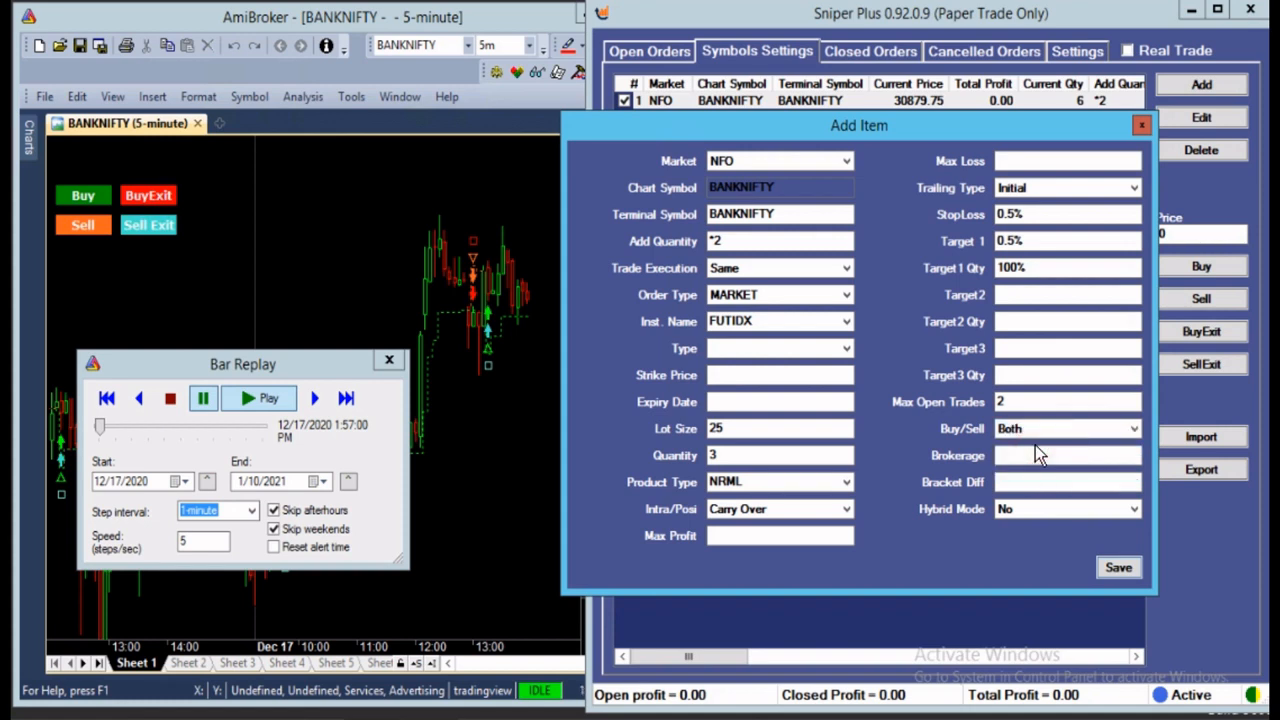
{"action": "left_click", "coordinate": [1117, 567]}
Step: Set BANKNIFTY's Brokerage to 400, keep Hybrid Mode at No, and save the symbol settings
{"action": "double_click", "coordinate": [1004, 102]}
{"action": "left_click", "coordinate": [1018, 454]}
{"action": "type", "text": "400"}
{"action": "left_click", "coordinate": [1071, 509]}
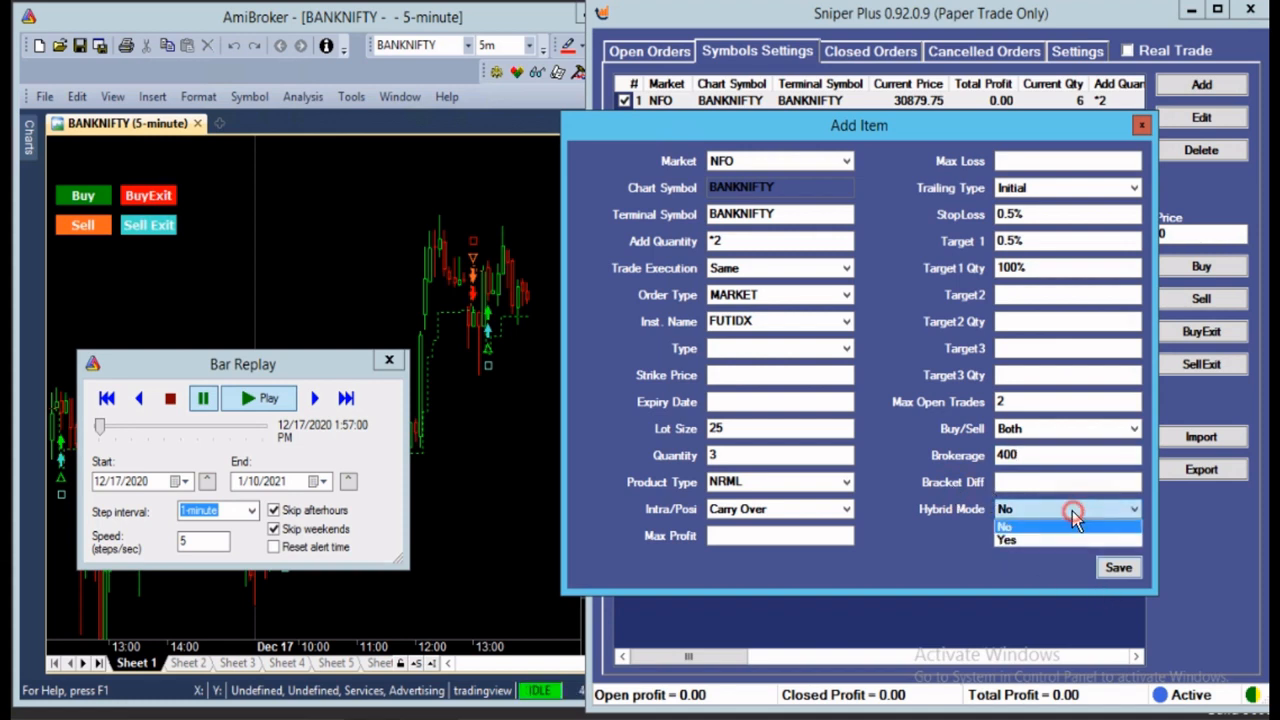
{"action": "left_click", "coordinate": [1071, 510]}
{"action": "left_click", "coordinate": [736, 401]}
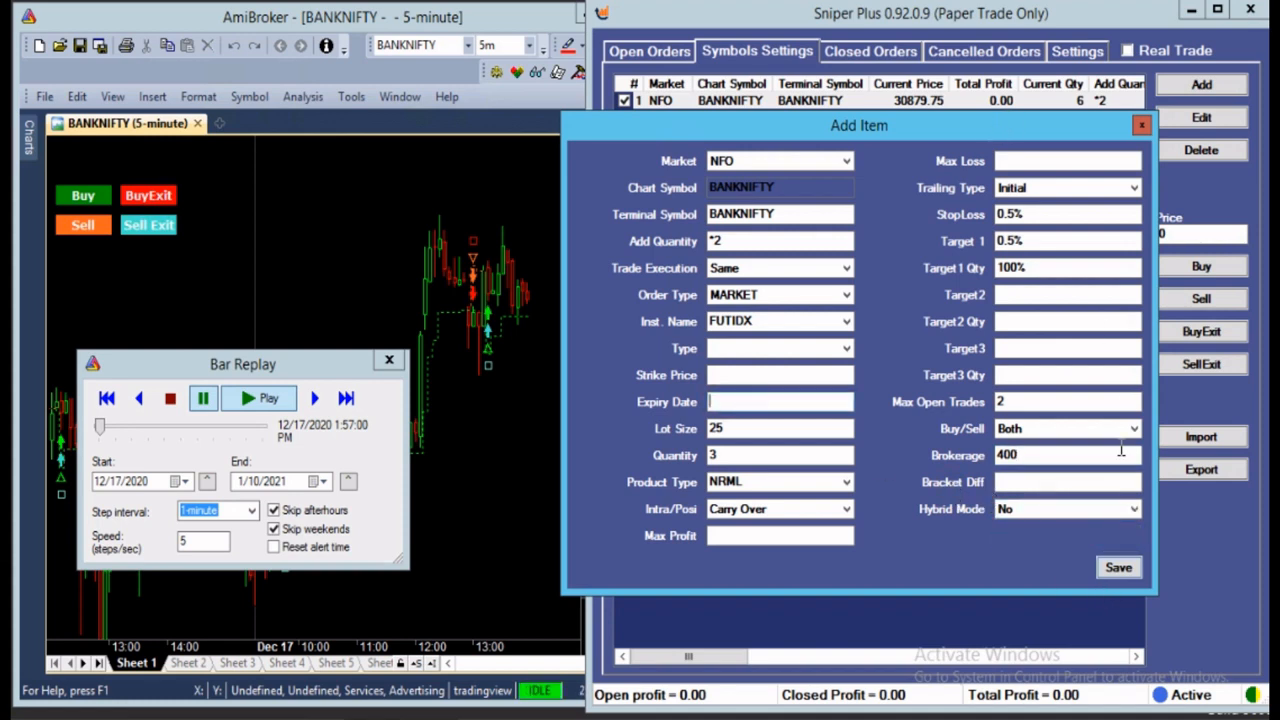
{"action": "left_click", "coordinate": [1118, 567]}
Step: Check the cancelled orders and the Total Equity field in the general settings, and return to the symbol list
{"action": "left_click", "coordinate": [996, 56]}
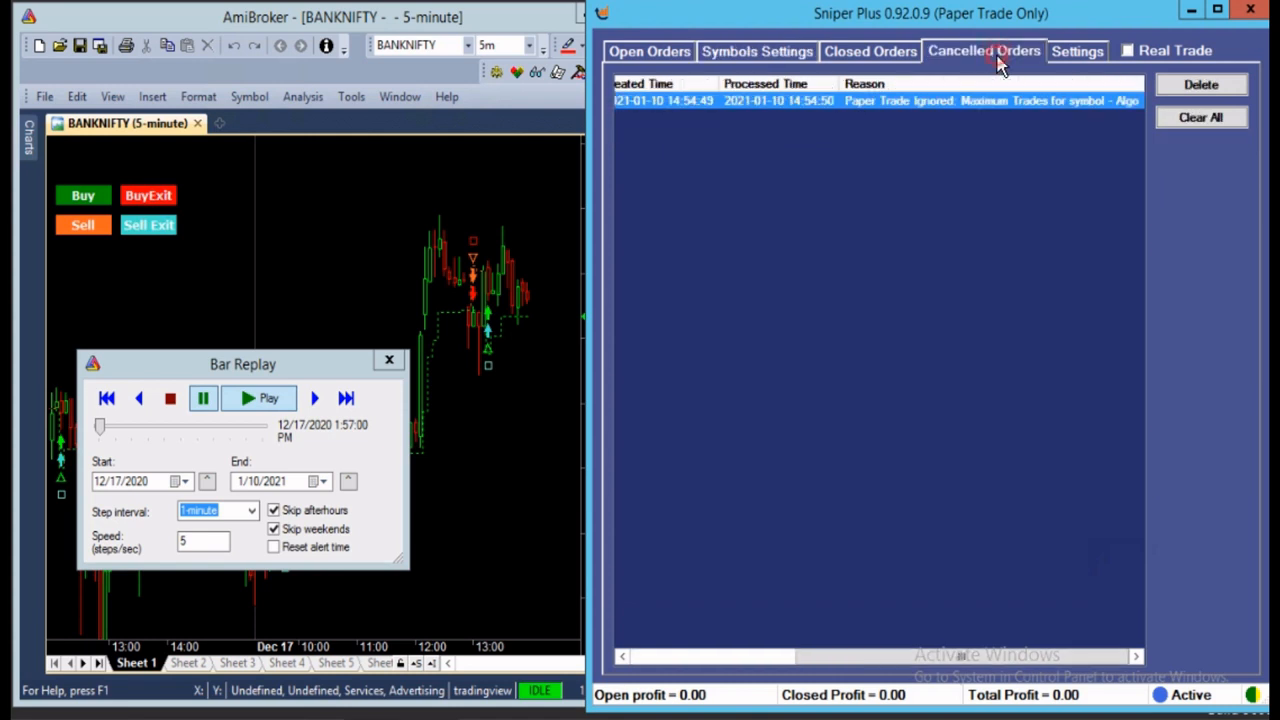
{"action": "left_click", "coordinate": [1075, 51]}
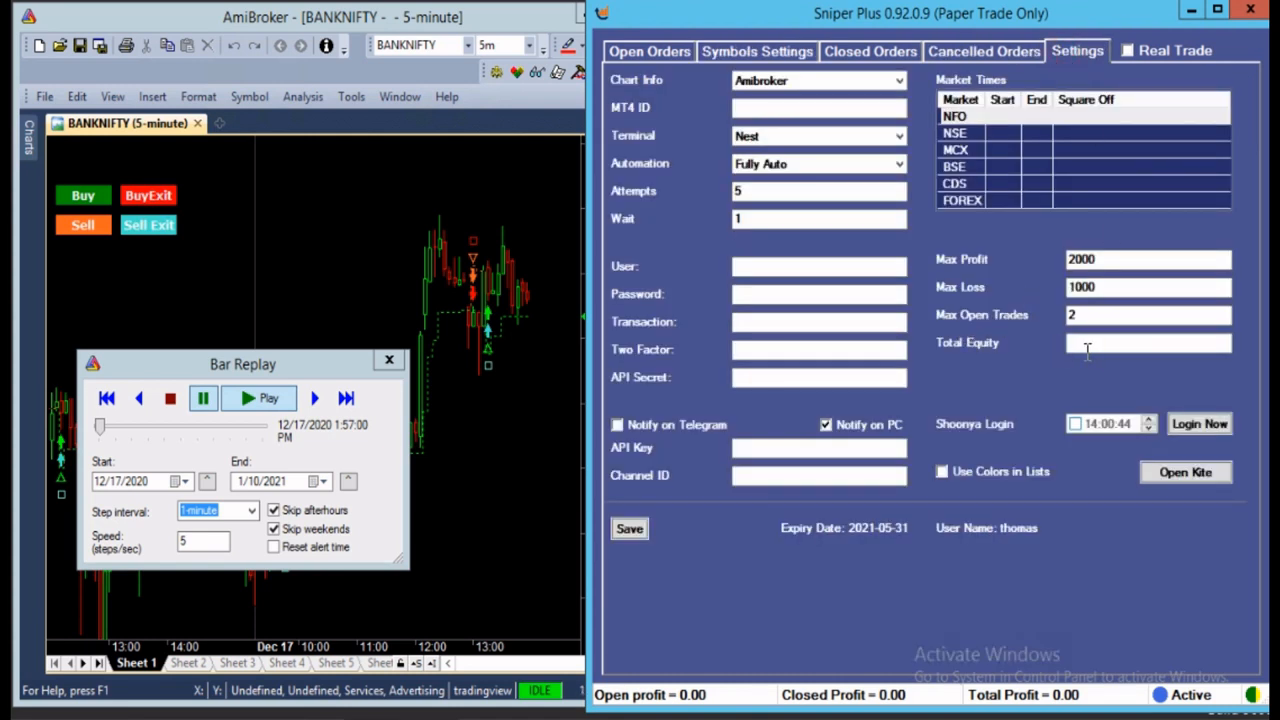
{"action": "left_click", "coordinate": [1088, 345]}
{"action": "left_click", "coordinate": [771, 51]}
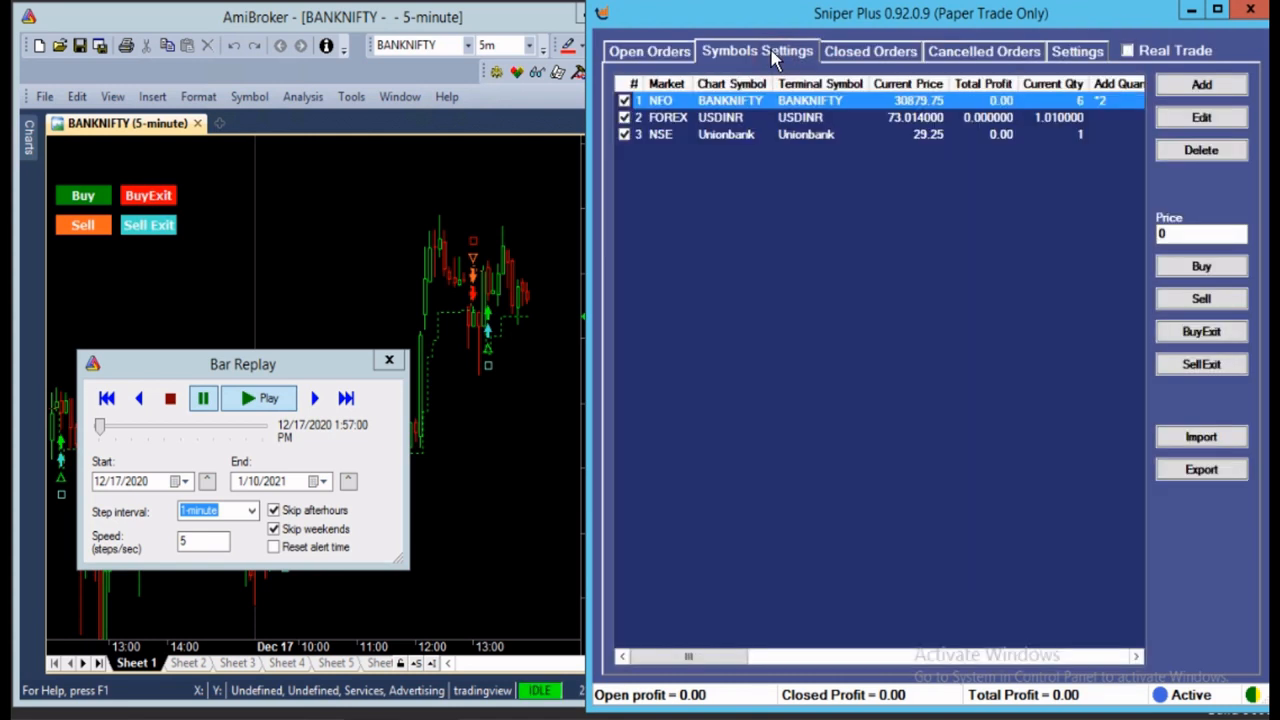